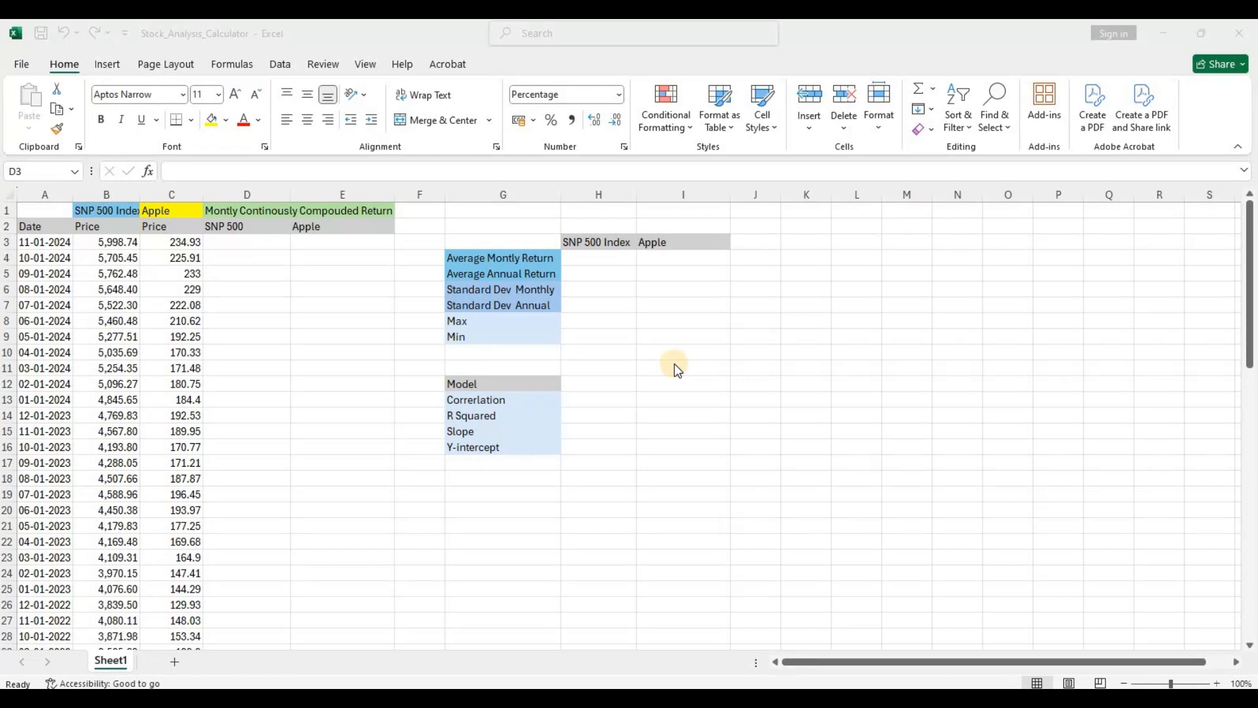
- Widen column B so the SNP 500 Index heading fits
click(359, 320)
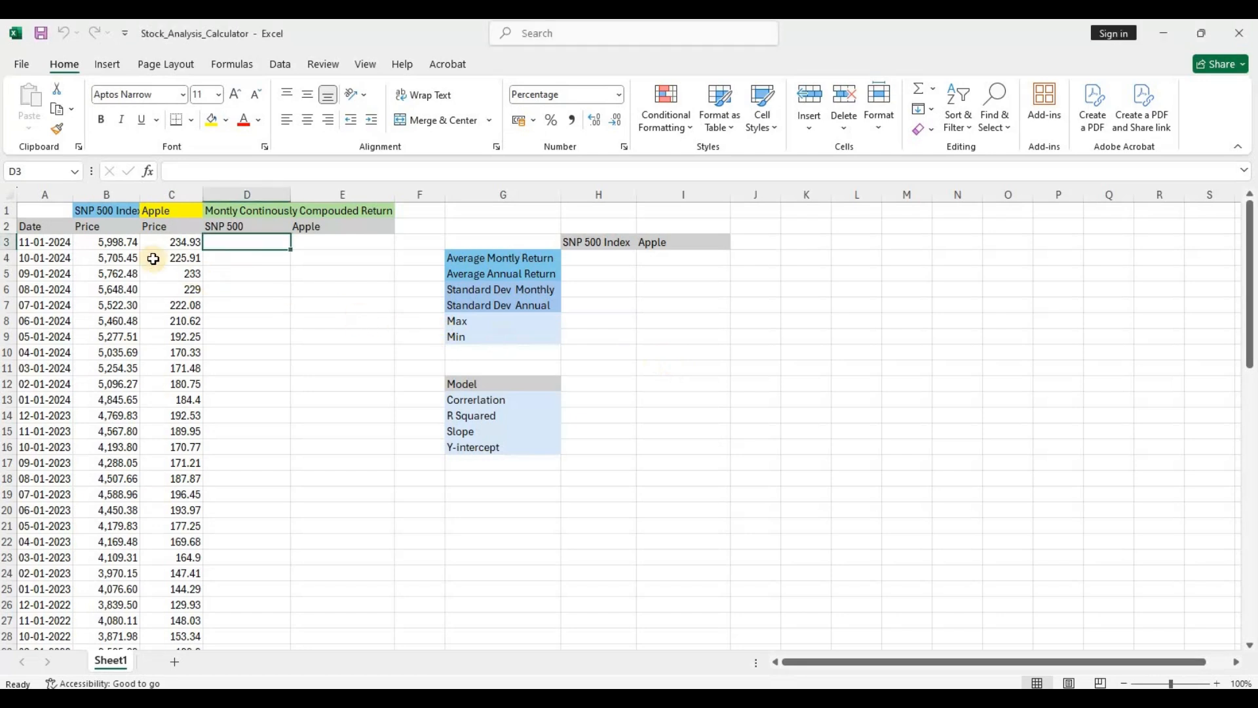
drag(140, 191, 148, 187)
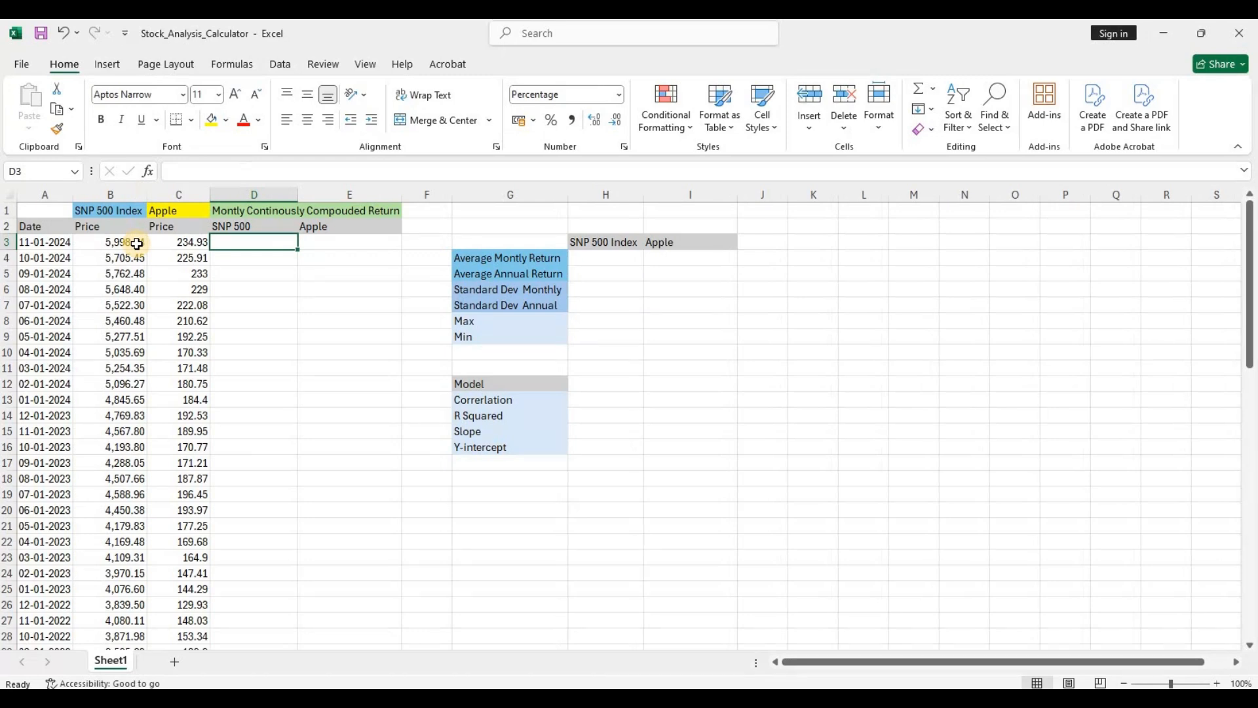
- Examine the date, SNP 500 Index and Apple price columns from the first data row to the last
click(169, 243)
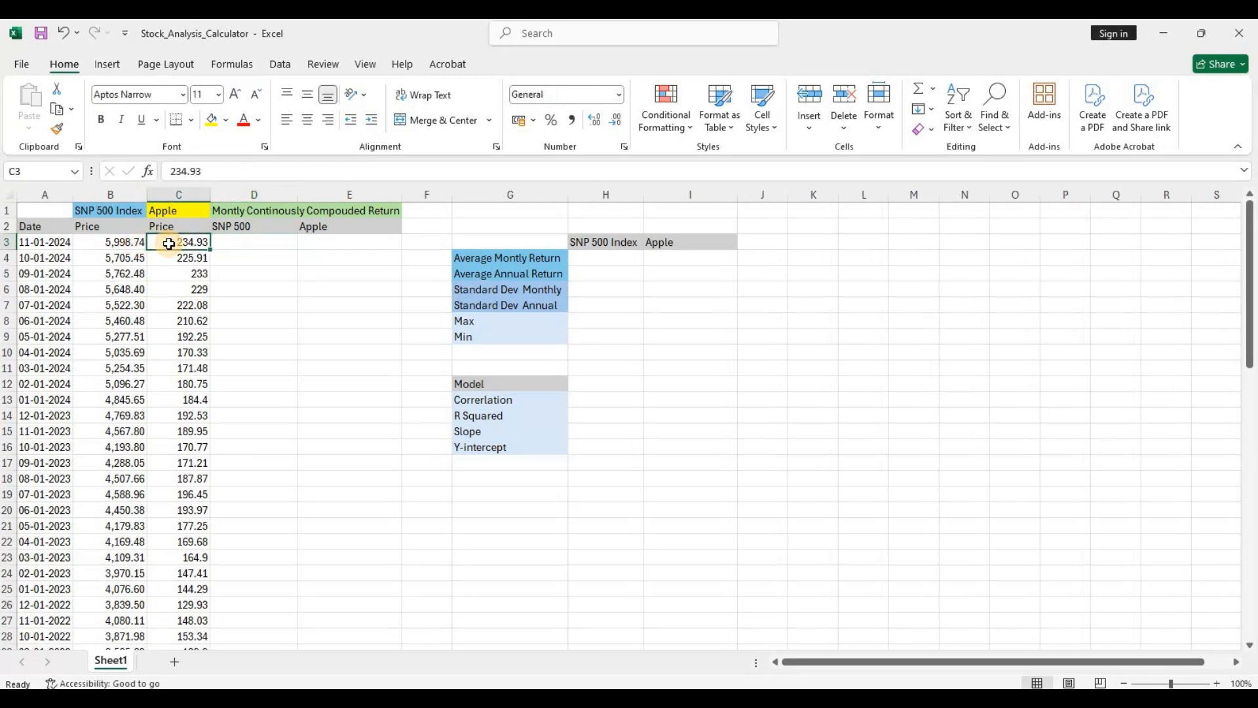
click(64, 240)
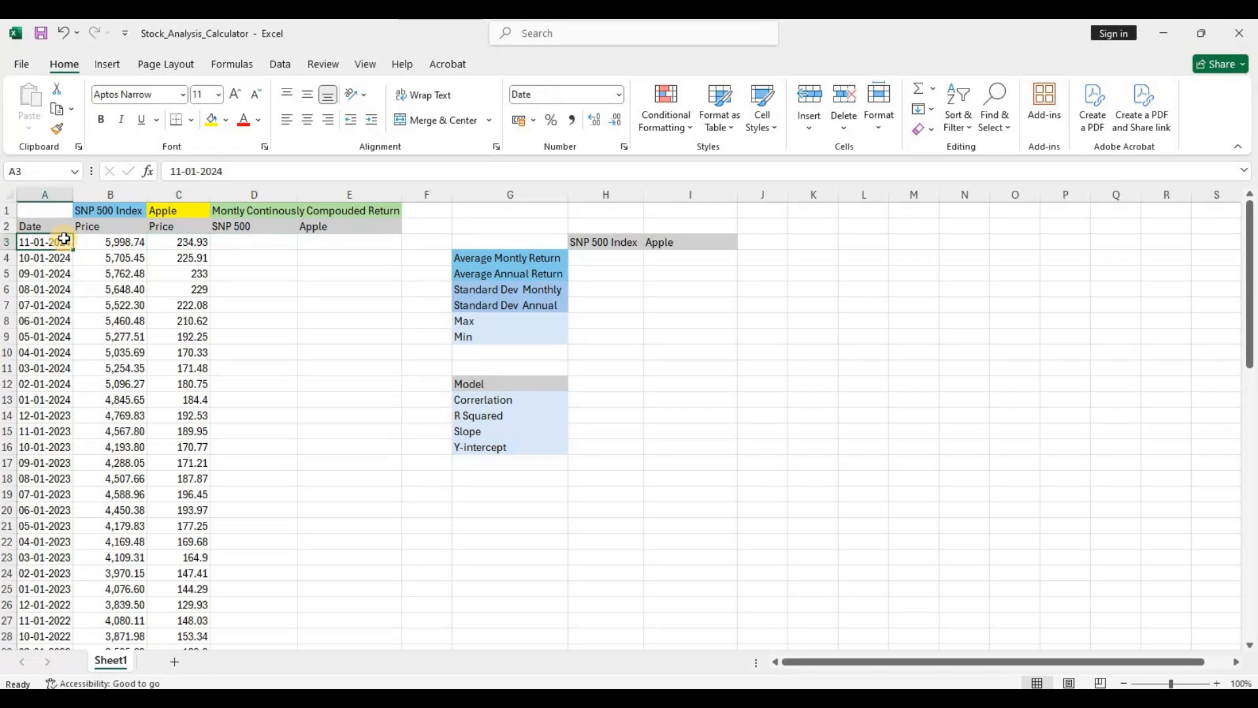
key(Right)
key(Right)
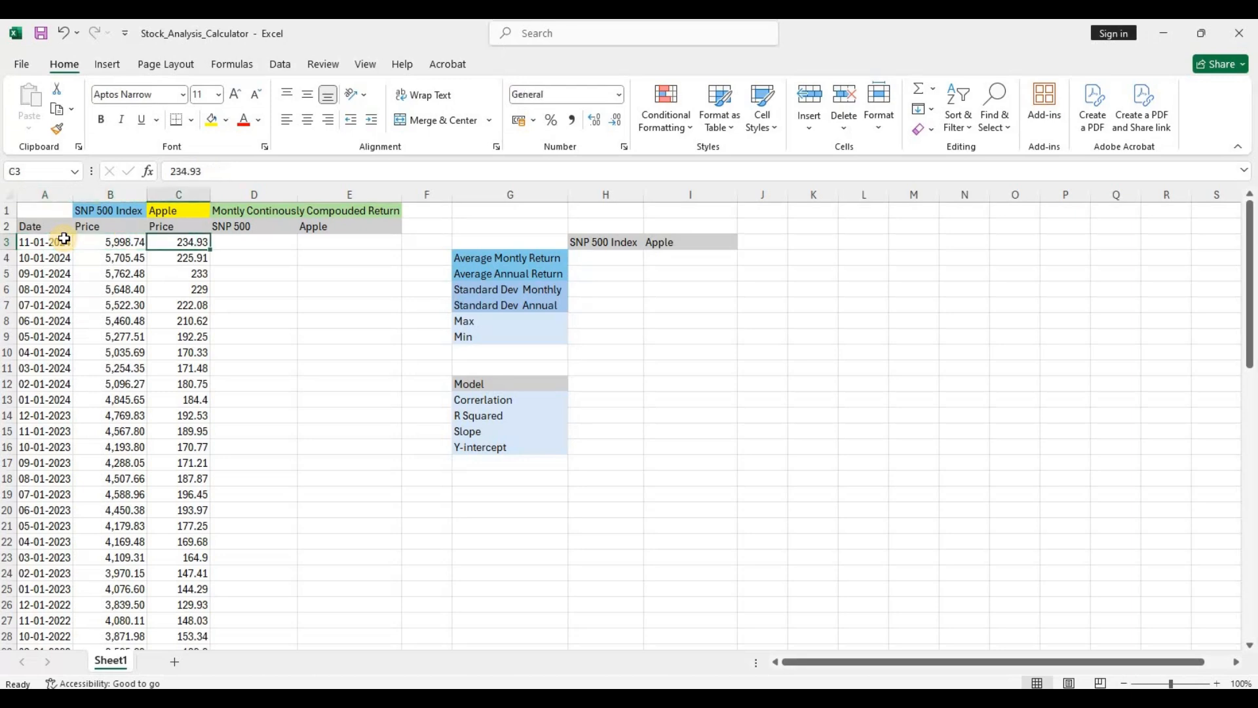
key(Left)
key(Left)
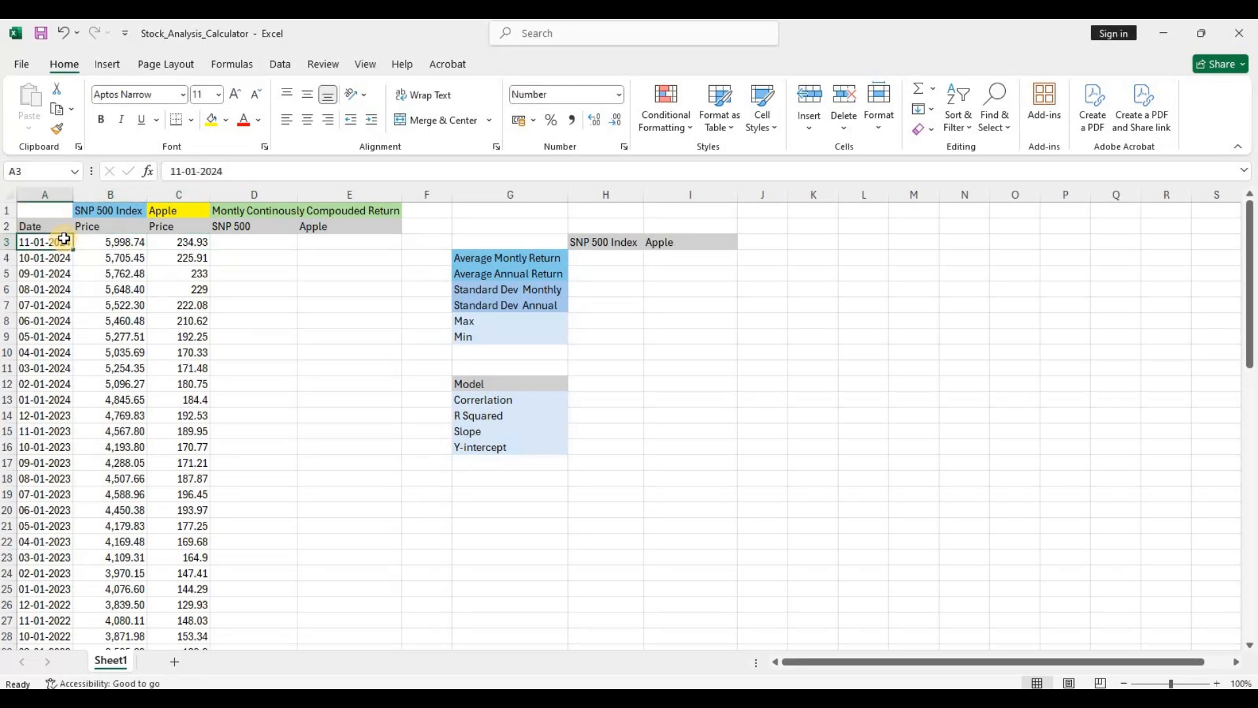
key(Down)
key(Down)
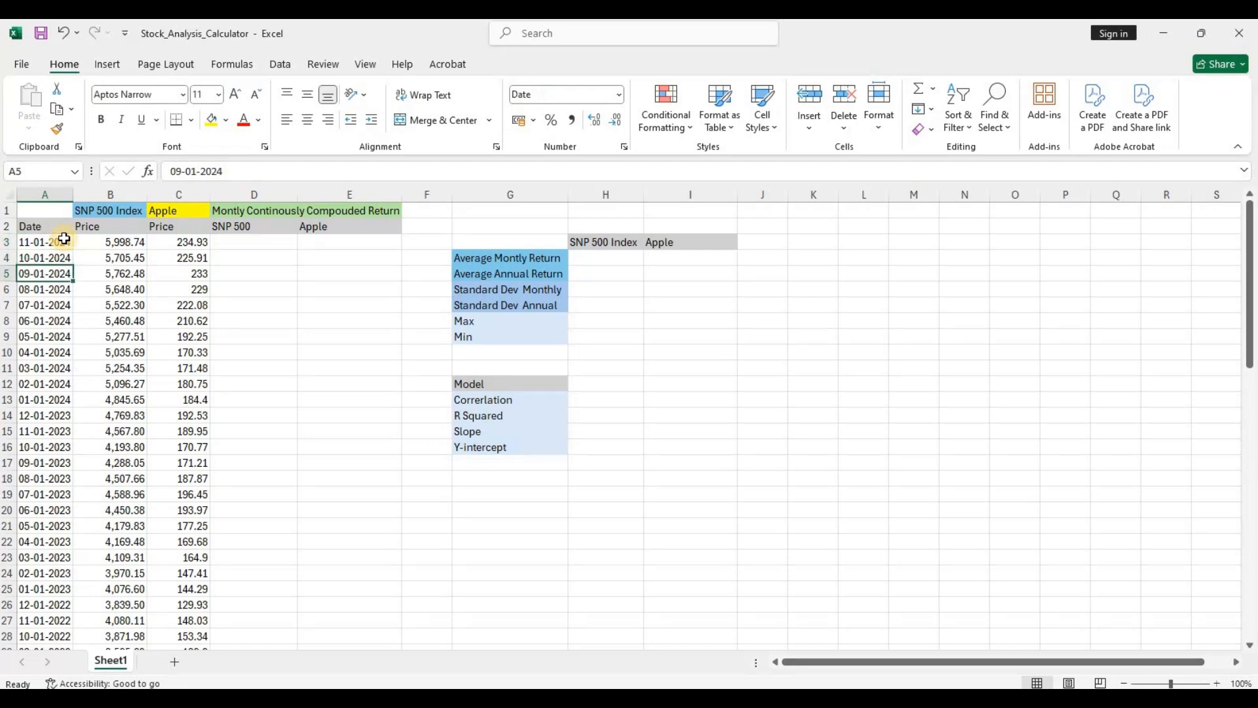
scroll(85, 432, down, 19)
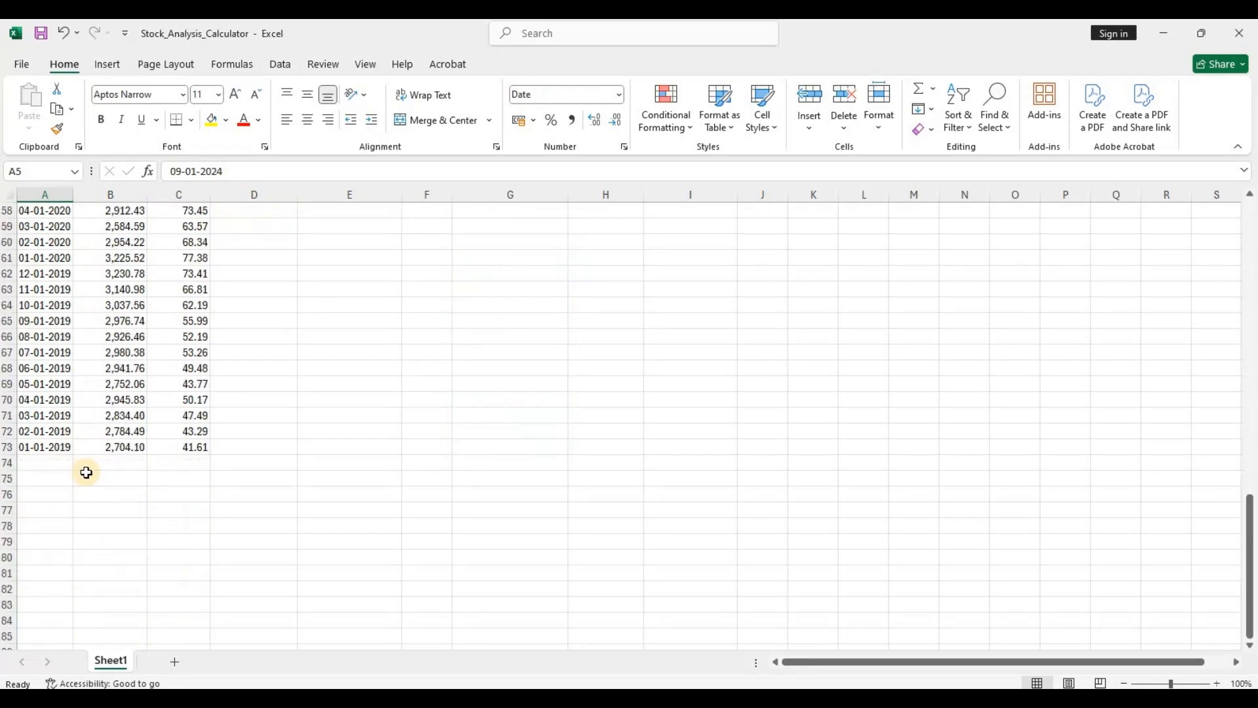
click(60, 447)
scroll(112, 463, up, 19)
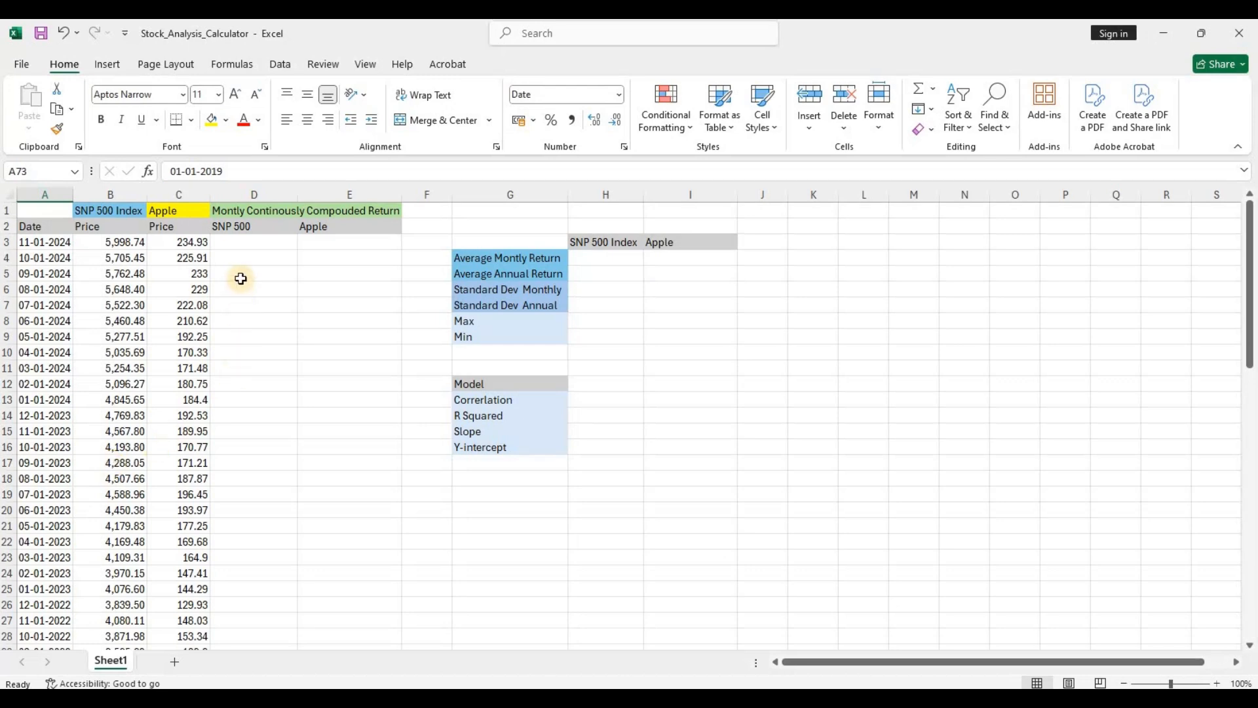
- Enter =LN(B3/B4) in D3 to calculate the SNP 500 monthly continuously compounded return
click(238, 242)
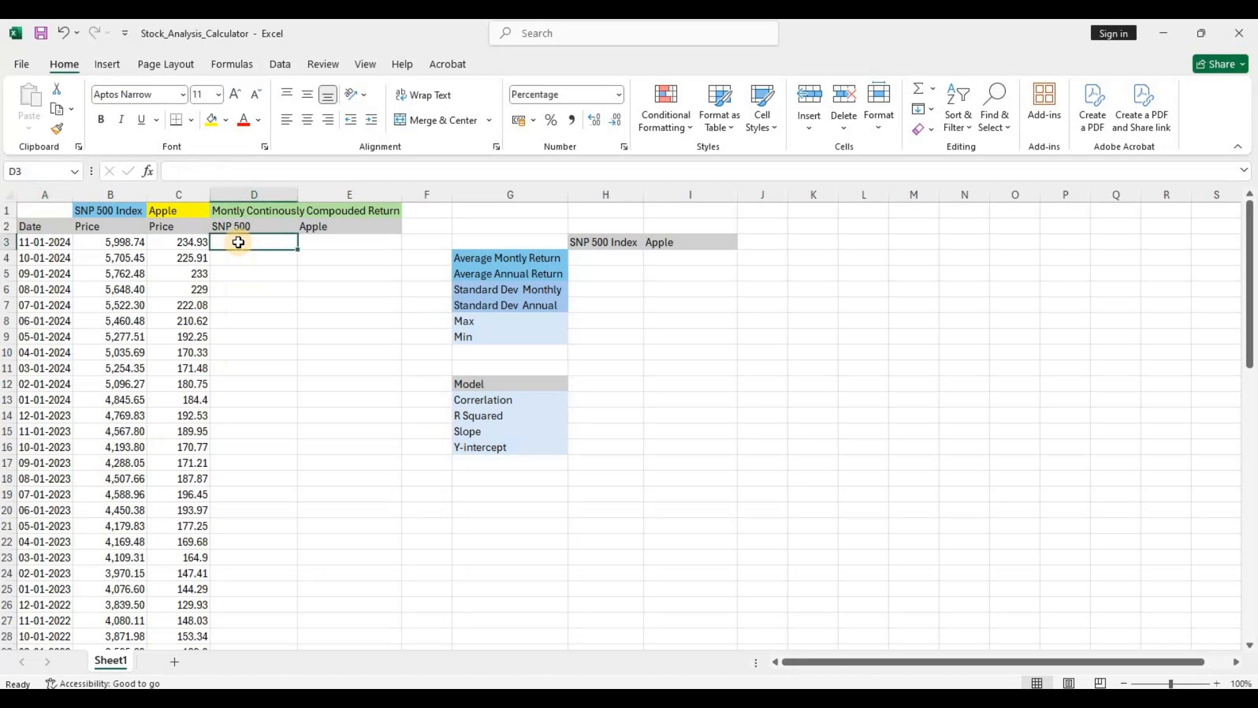
text(=l)
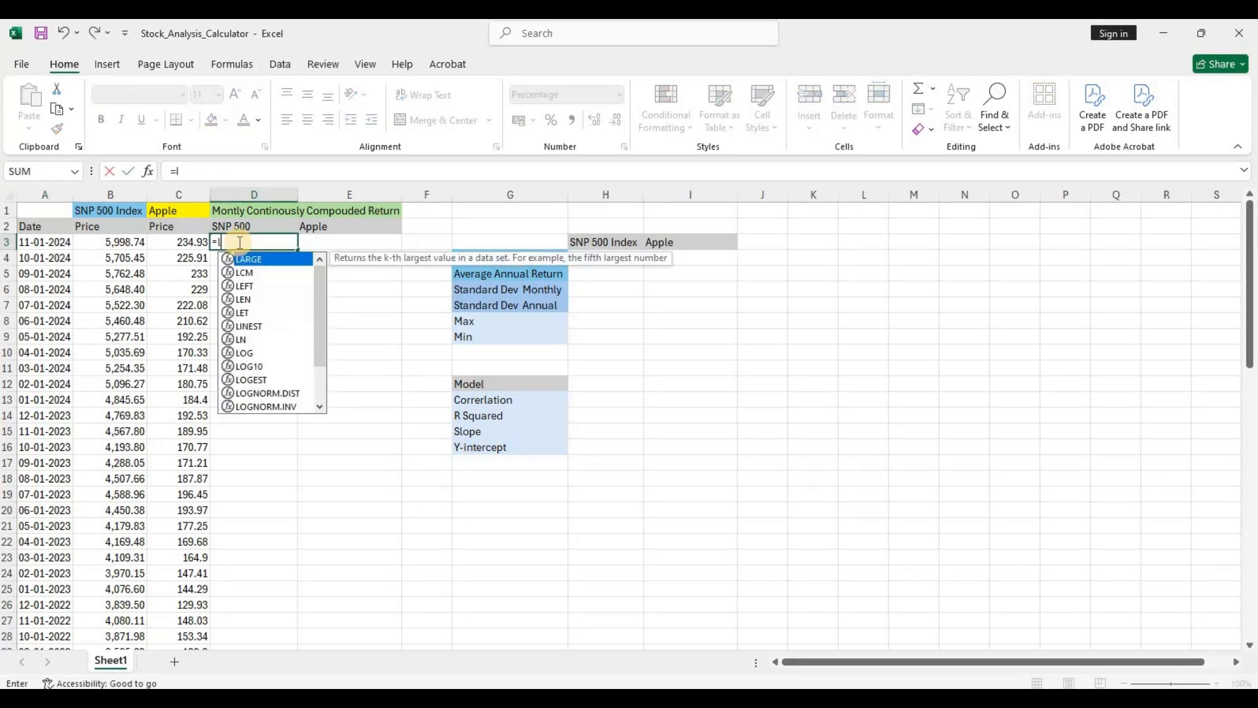
text(n()
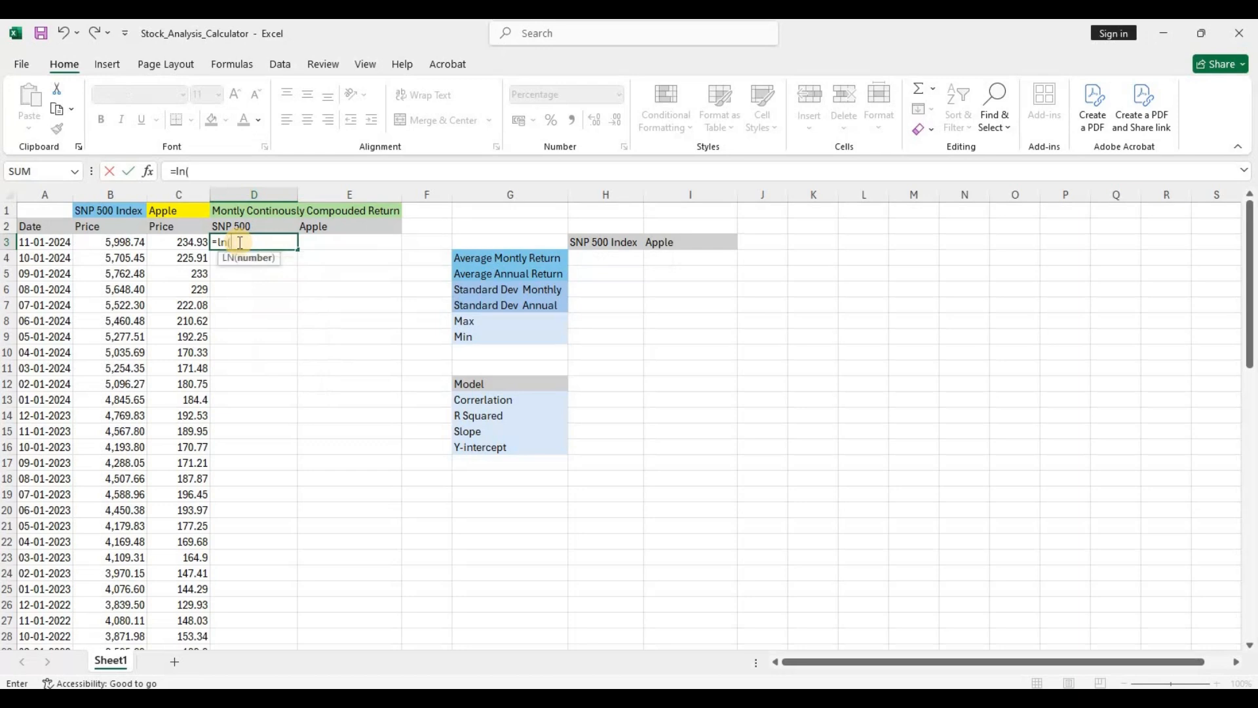
key(Left)
key(Left)
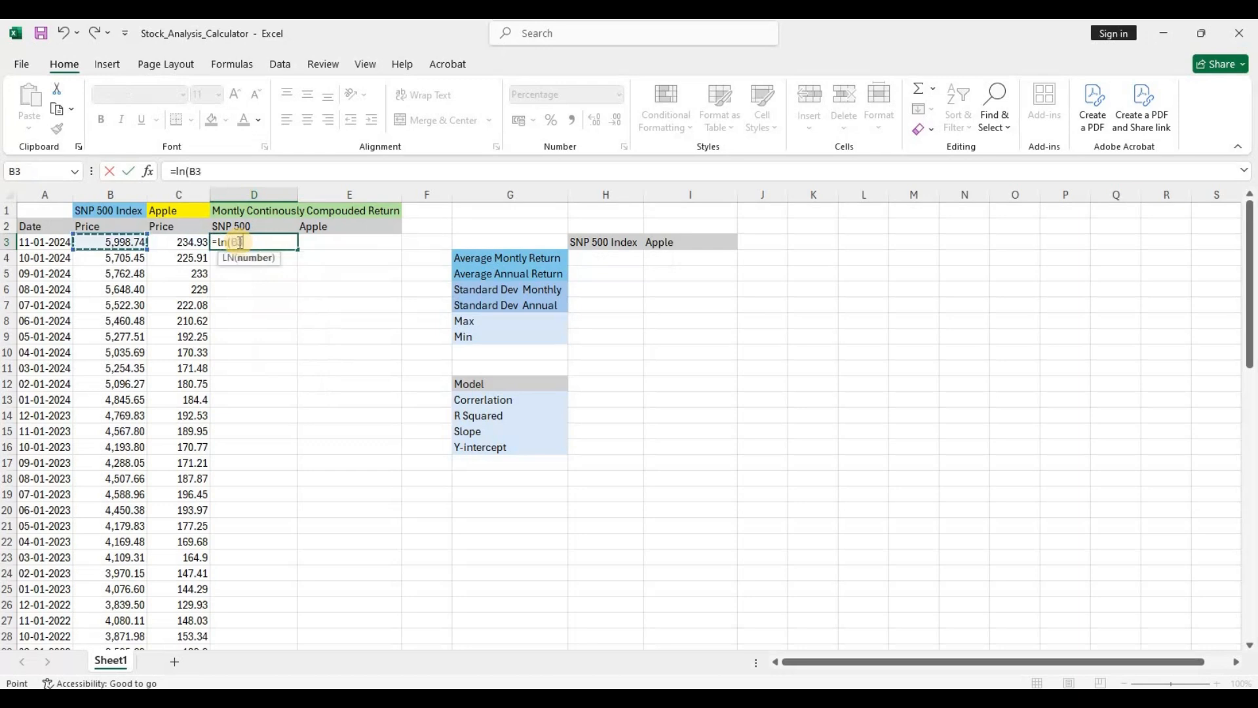
text(/)
key(Left)
key(Down)
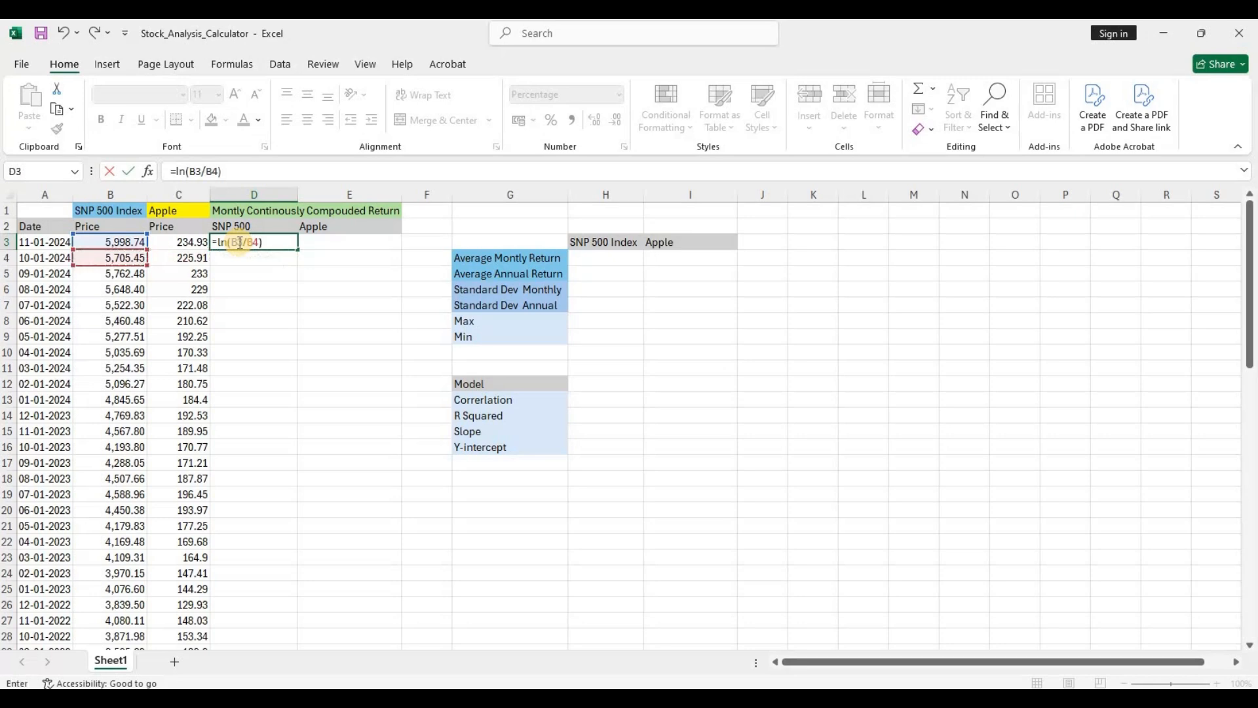
key(Return)
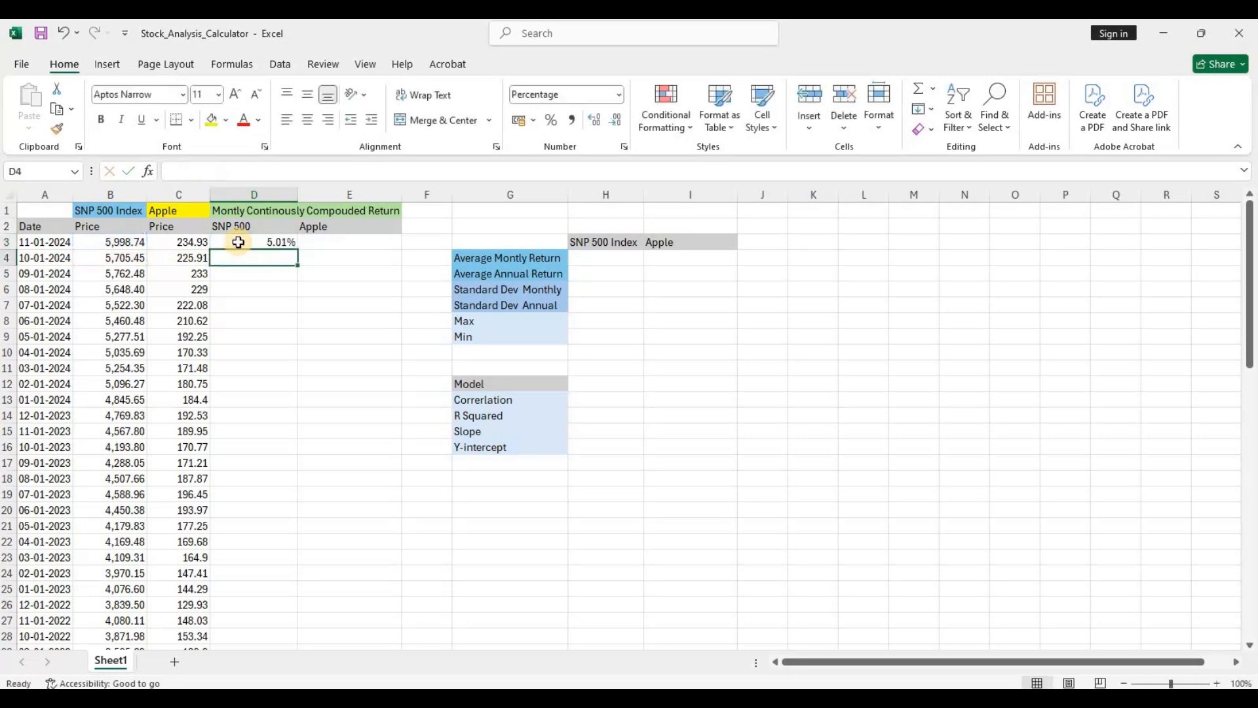
- Copy the LN return formula from D3 to E3, fill both columns down to row 73, and check the filled rows
click(272, 244)
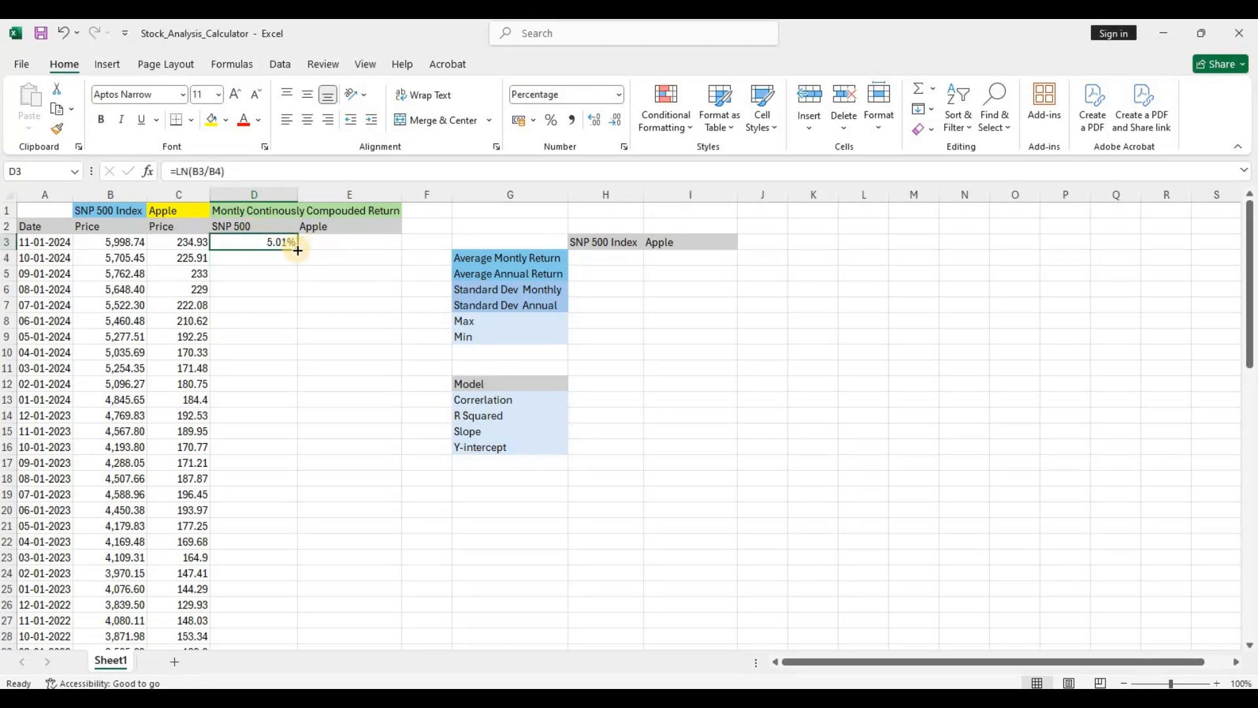
drag(298, 249, 393, 254)
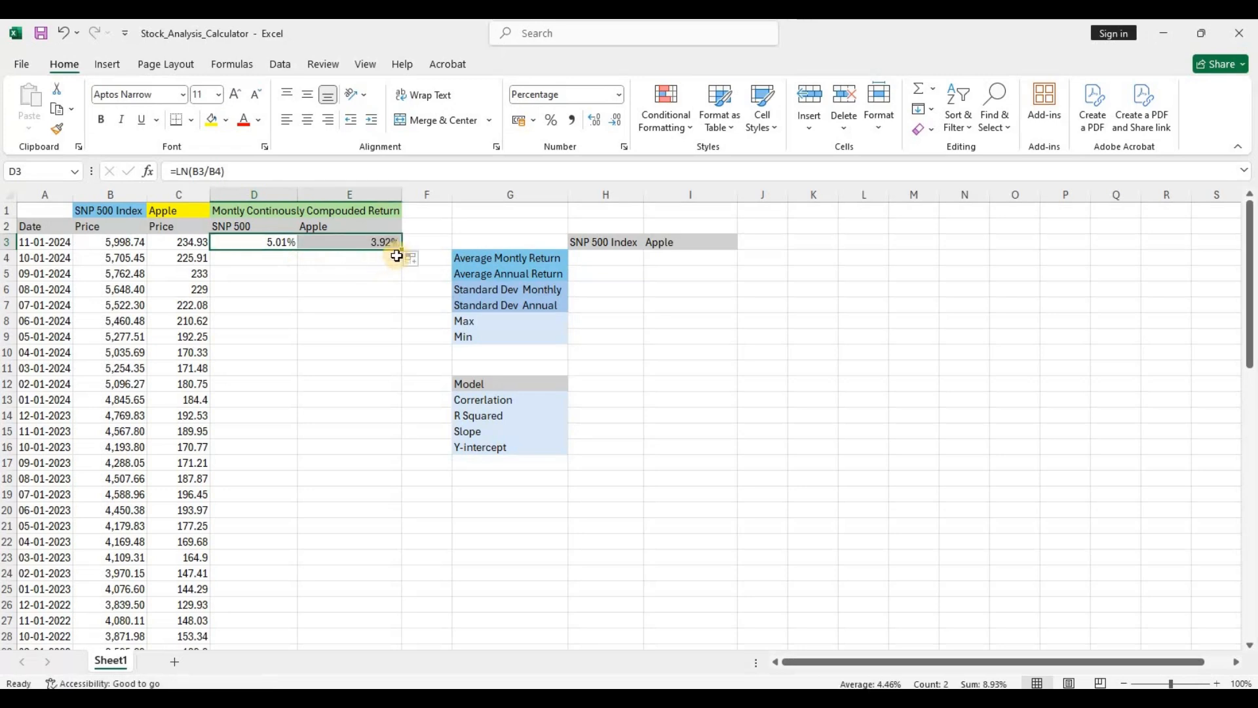
double_click(402, 248)
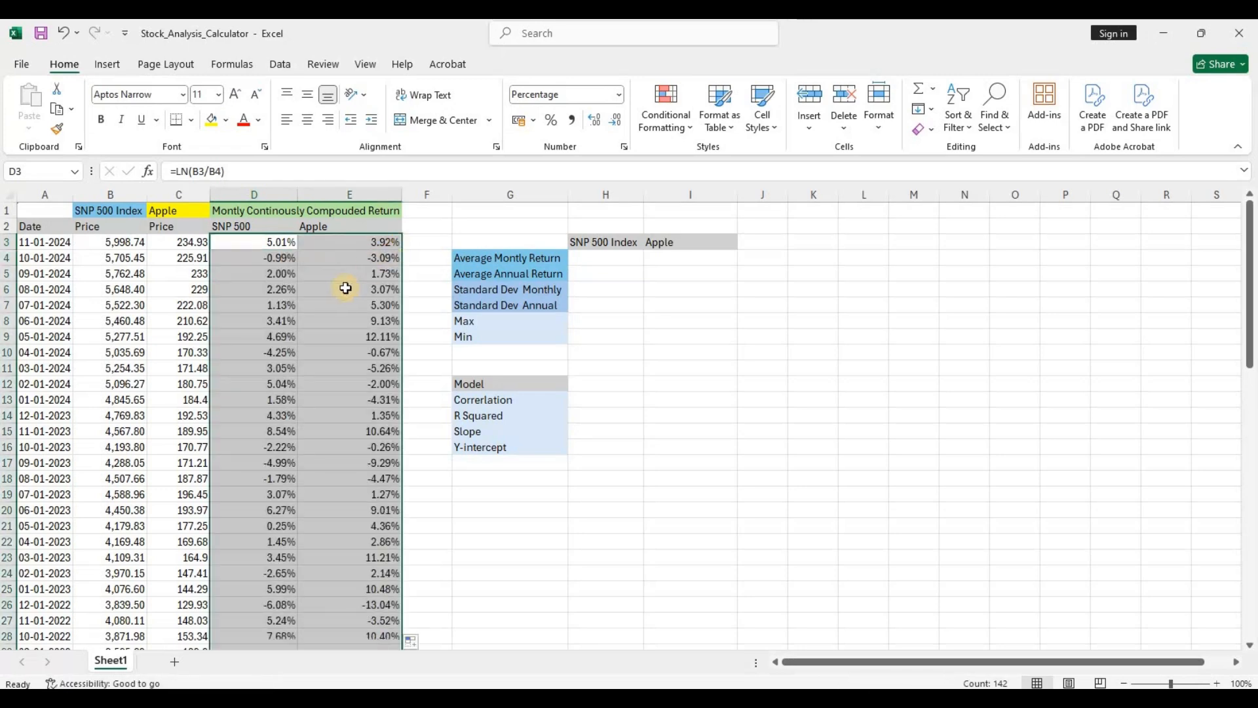
scroll(342, 302, down, 7)
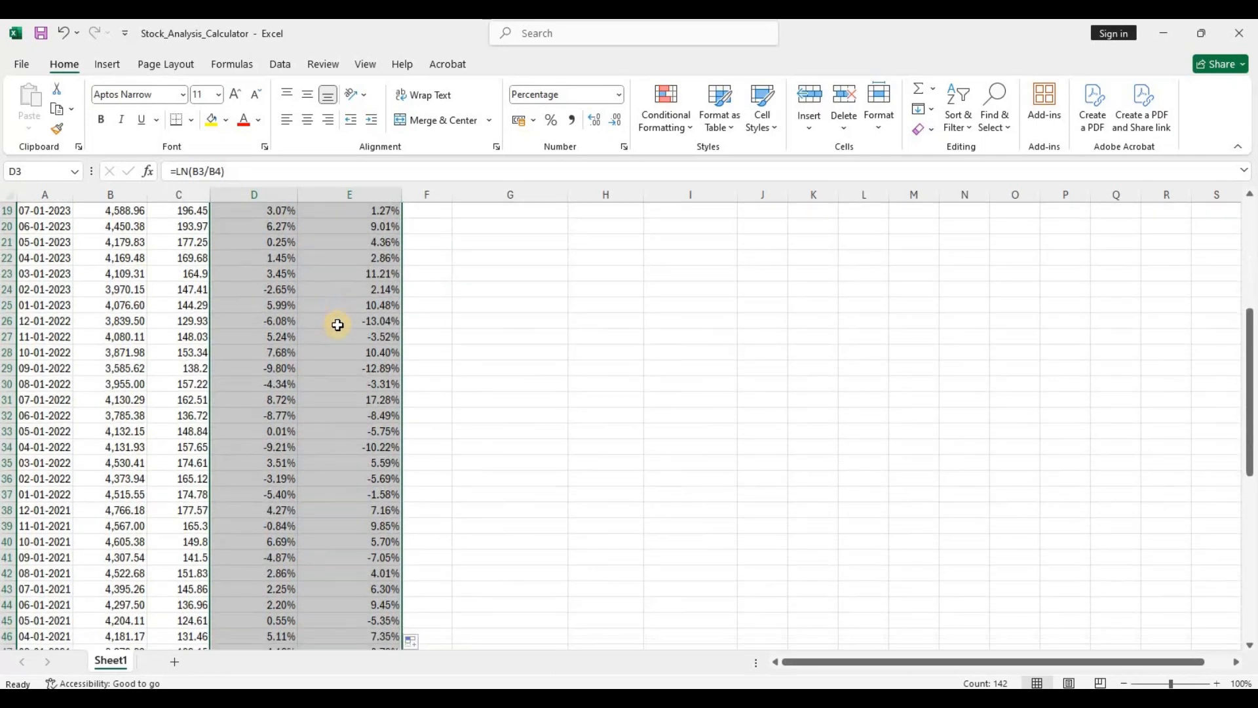
scroll(338, 325, up, 8)
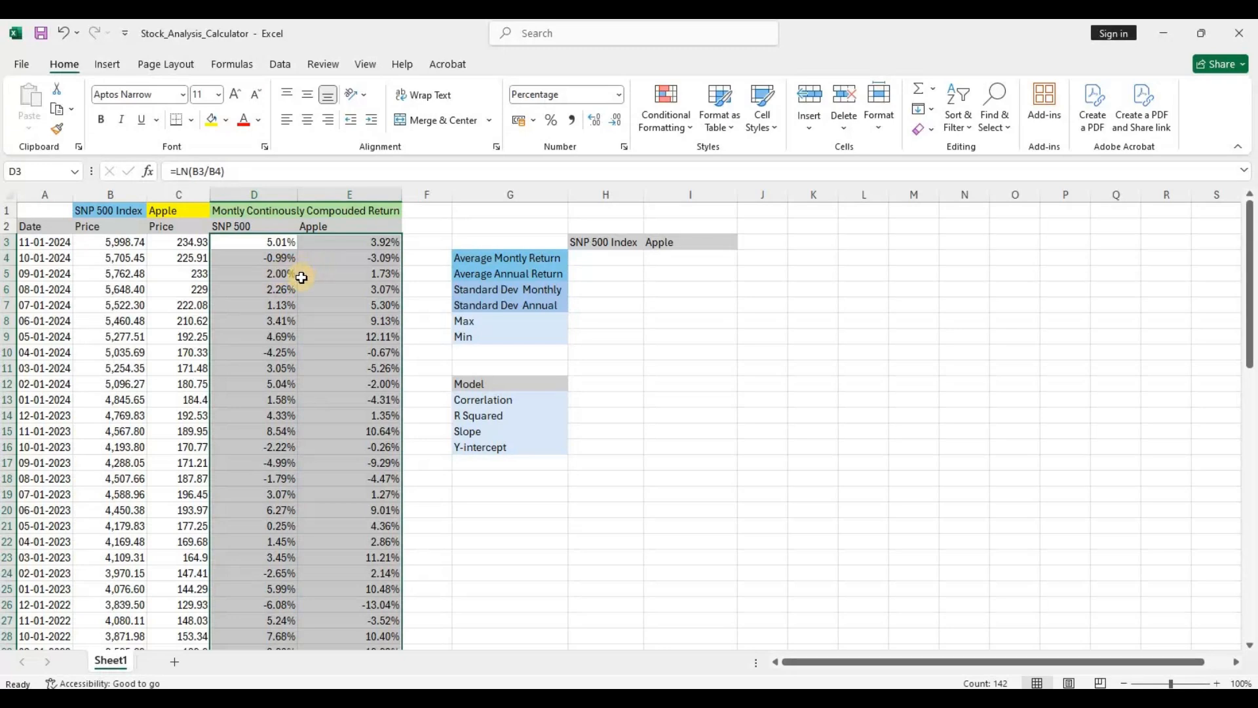
click(356, 264)
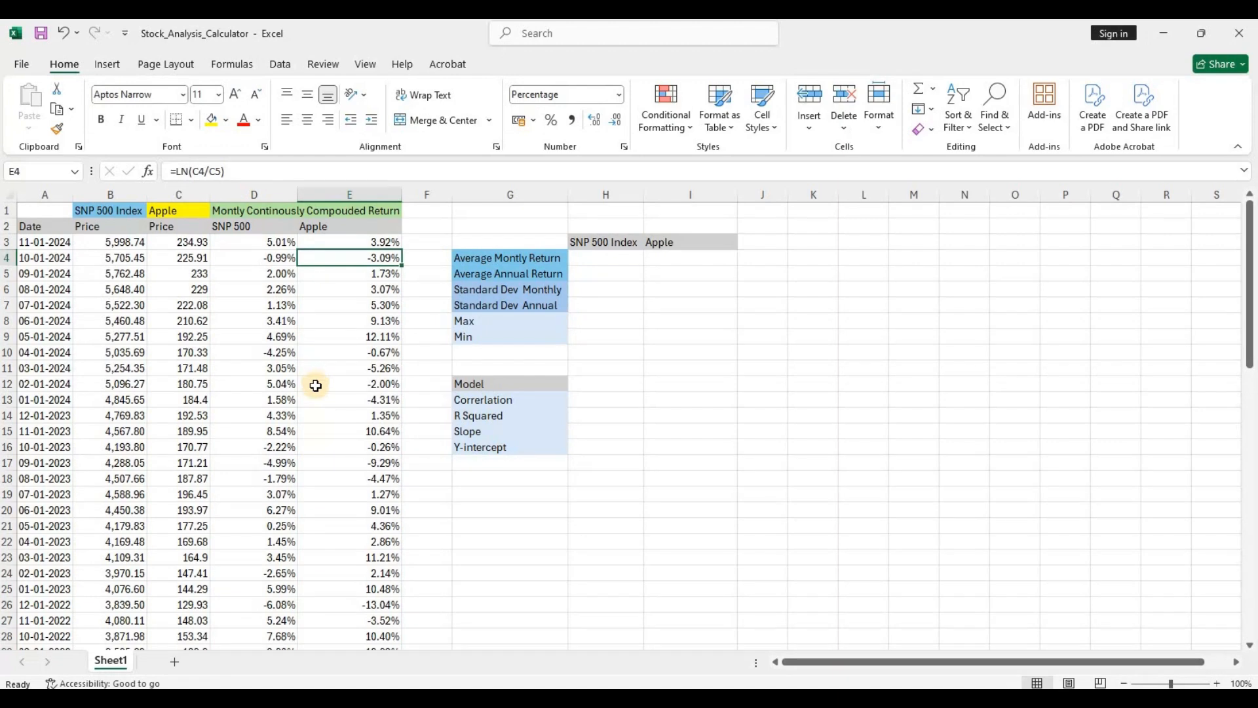
scroll(316, 387, down, 19)
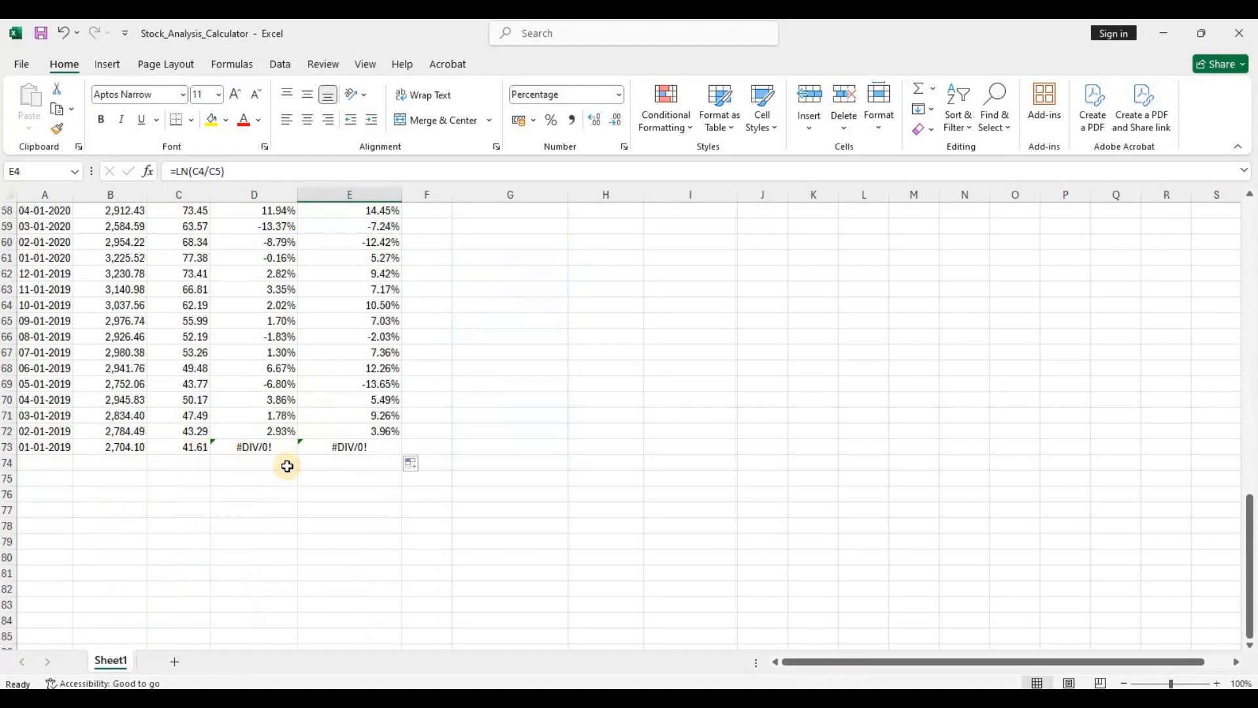
scroll(273, 466, up, 19)
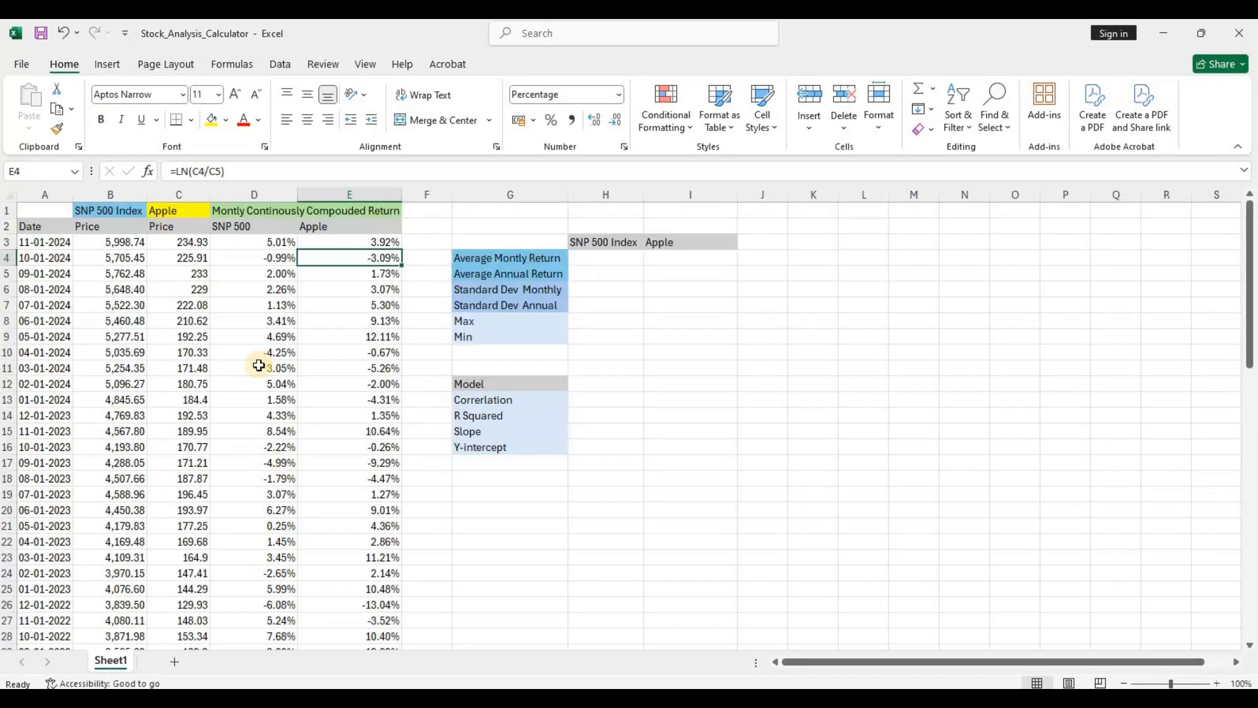
- Wrap the return formula in D3 with a zero-price check: =IF(B4<>0,LN(B3/B4),"NA")
click(272, 243)
click(180, 173)
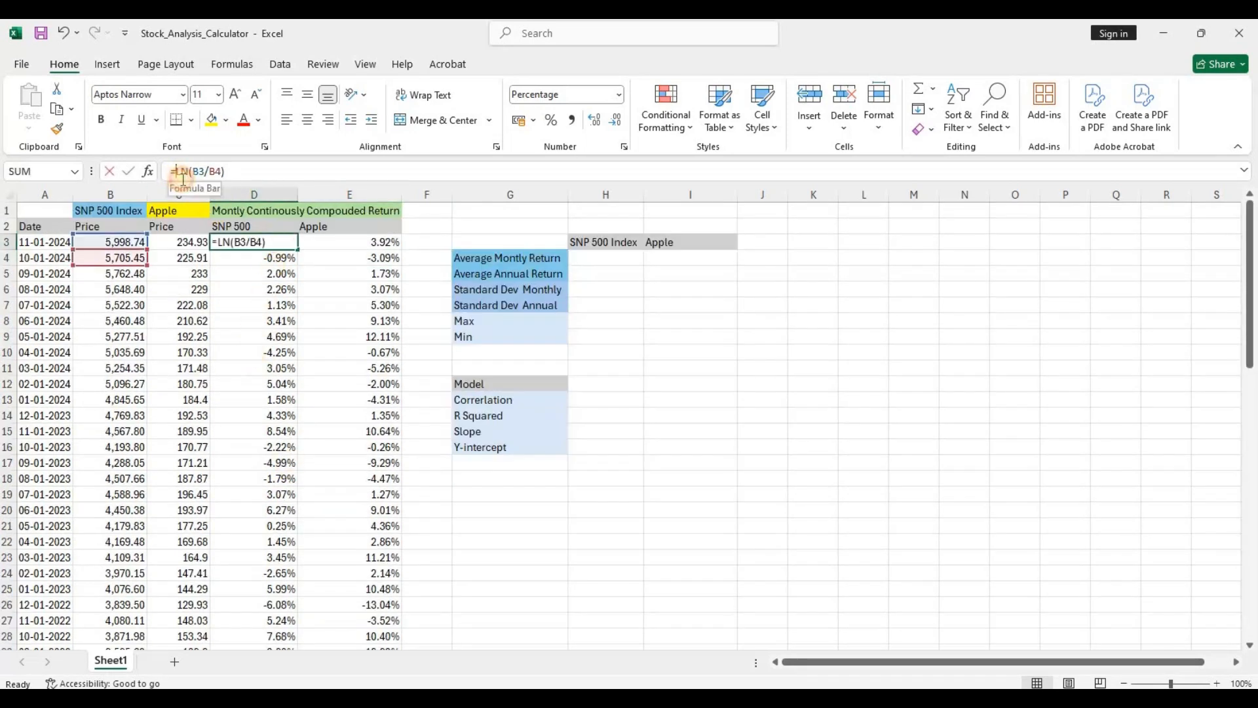
text(IF()
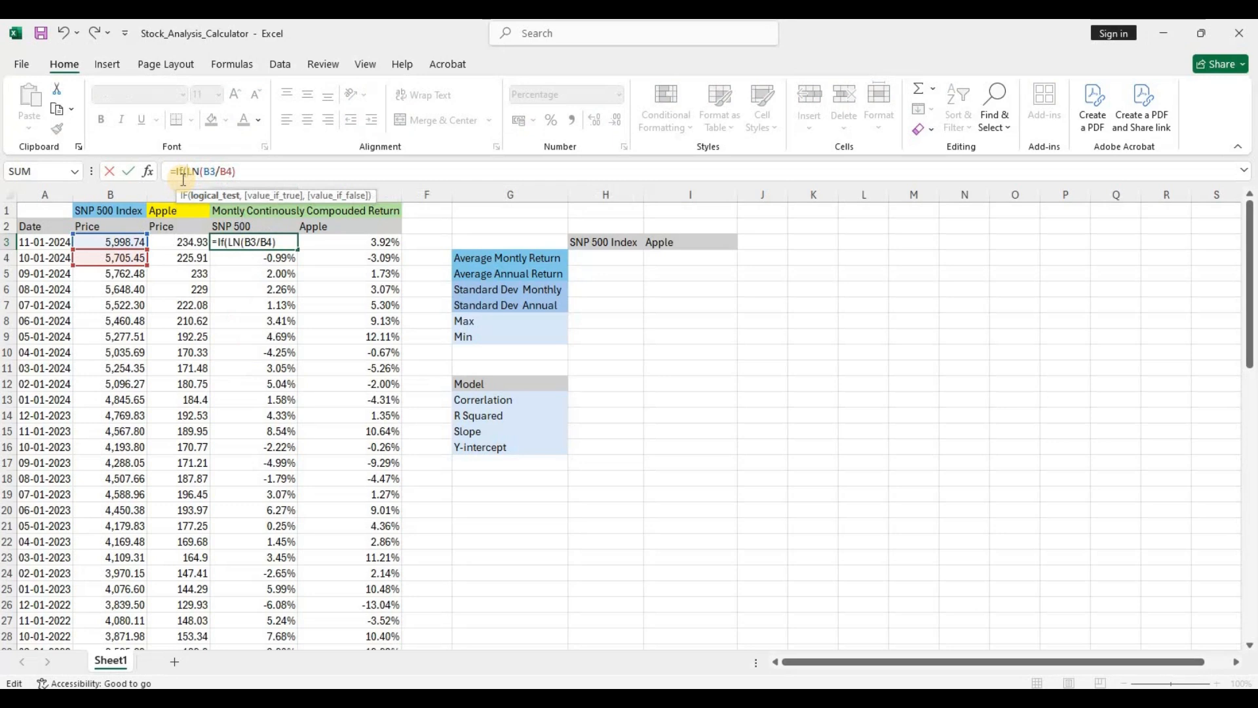
text(B4<>0)
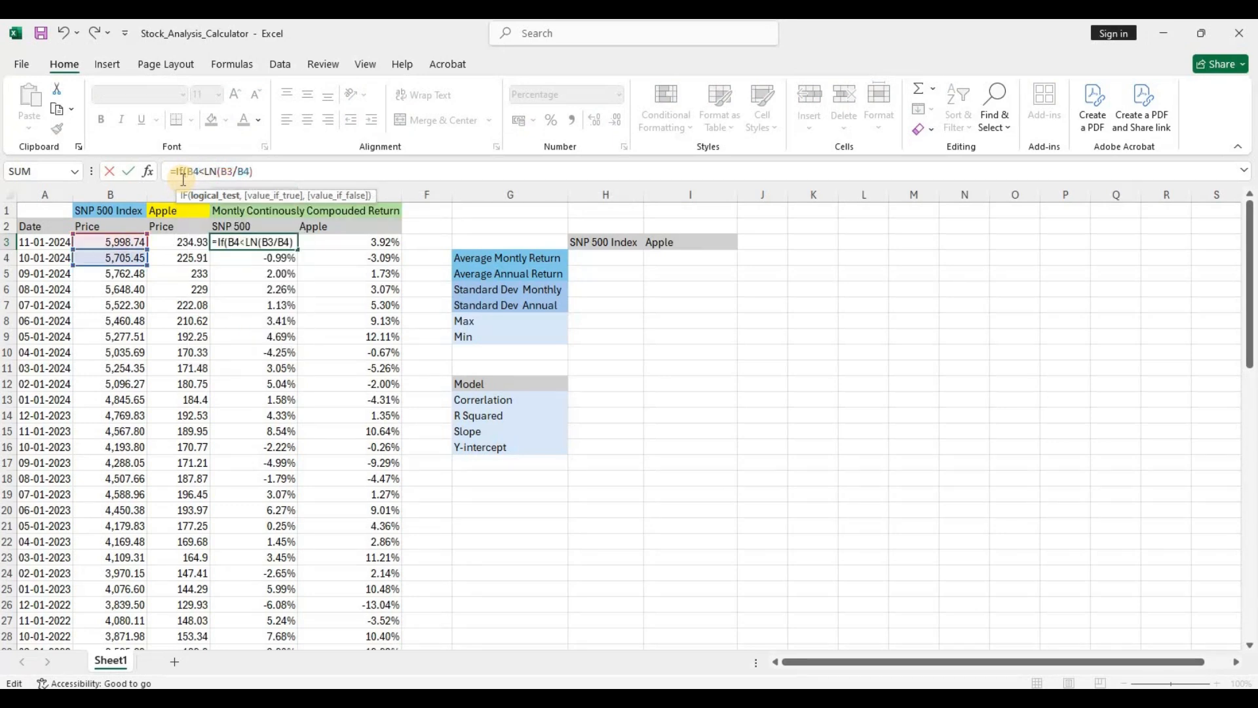
text(,)
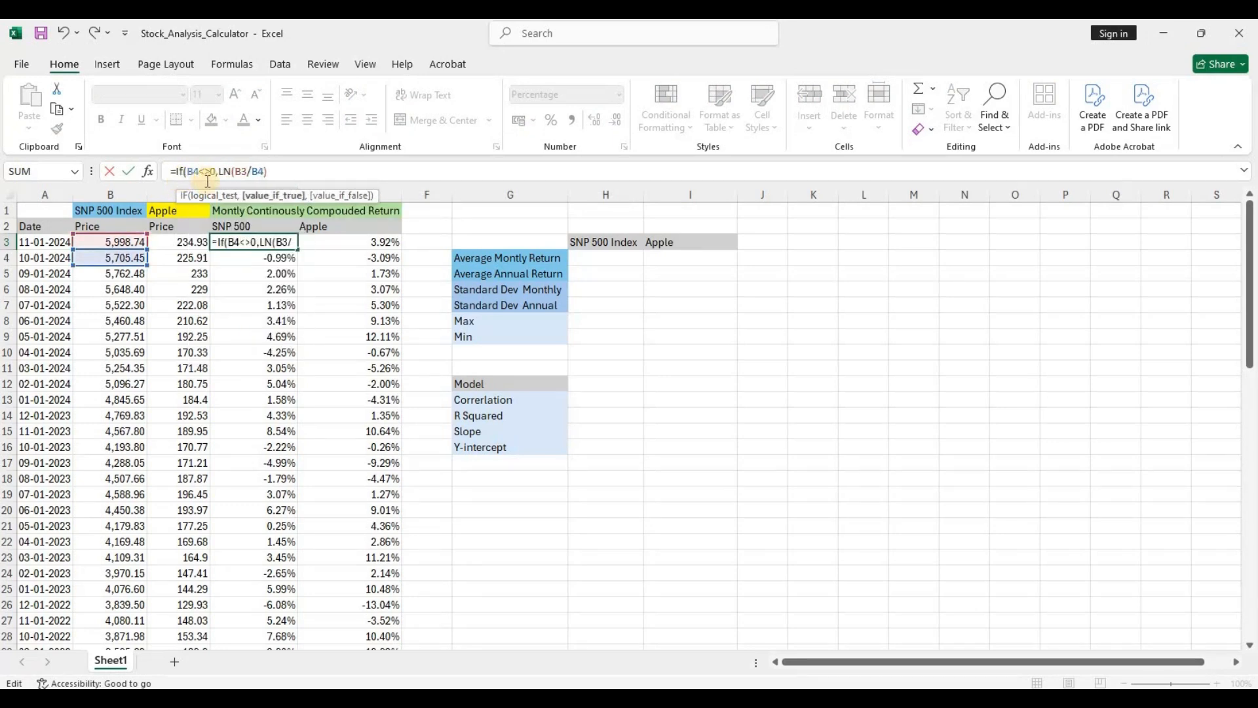
click(293, 171)
text(),)
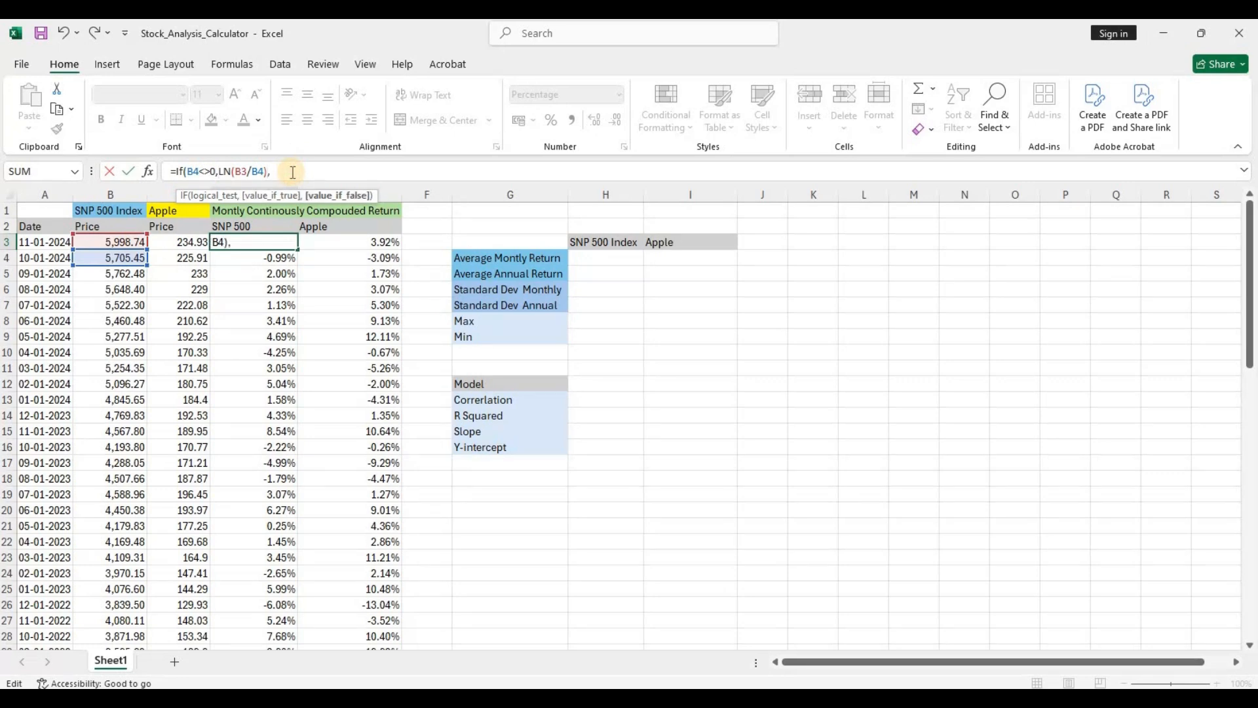
text("NA"))
key(Return)
- Copy the IF formula from D3 to E3 and fill both return columns down to row 73, checking the last row
click(289, 243)
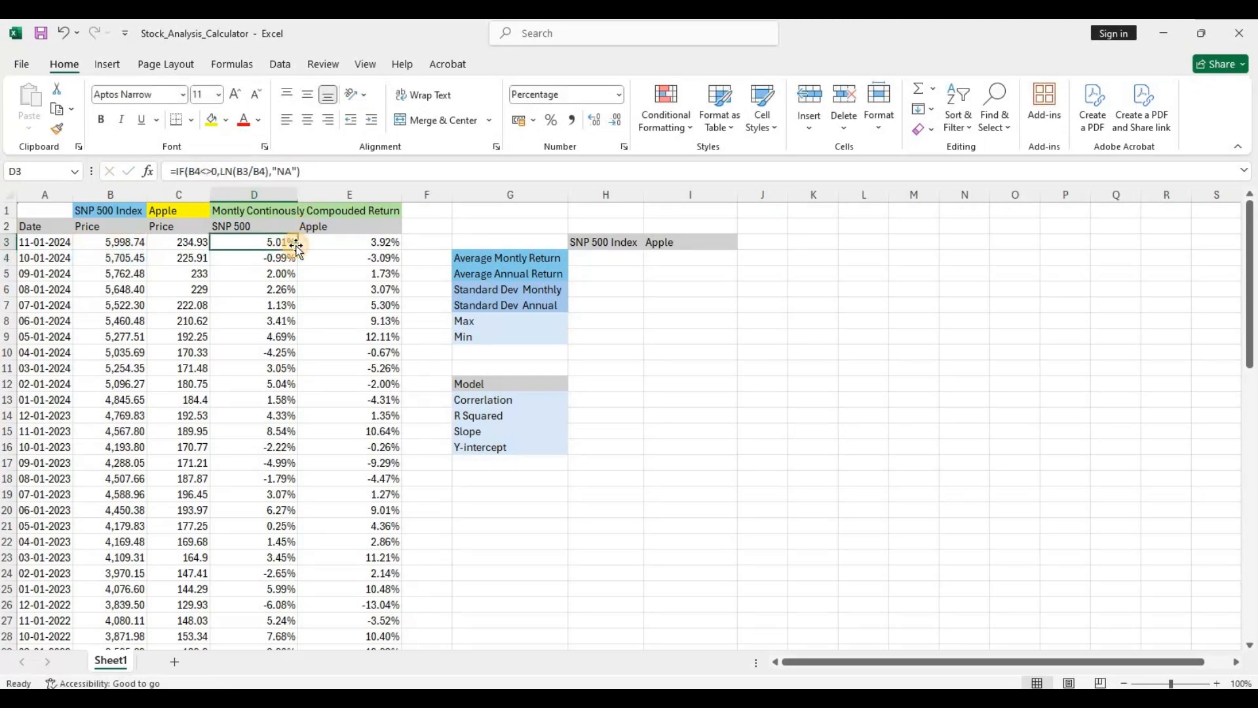
click(302, 246)
click(289, 244)
drag(298, 249, 401, 249)
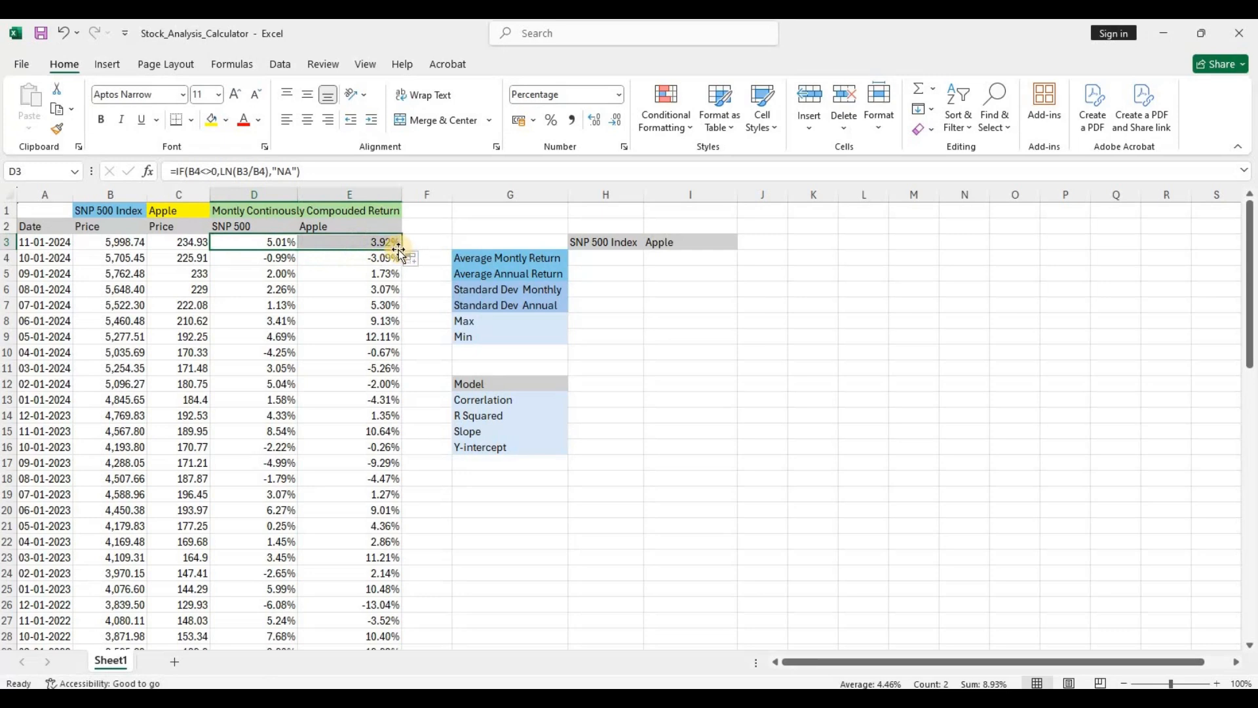
double_click(401, 249)
scroll(375, 430, down, 19)
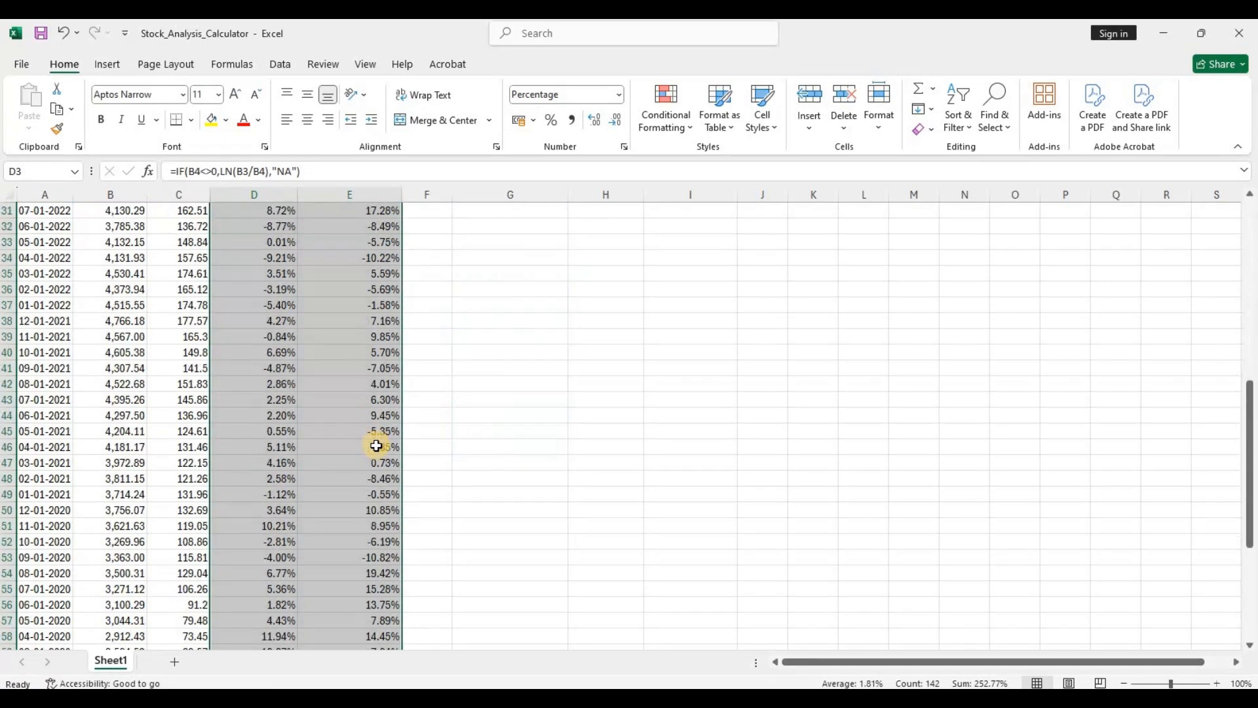
drag(221, 444, 304, 449)
click(304, 449)
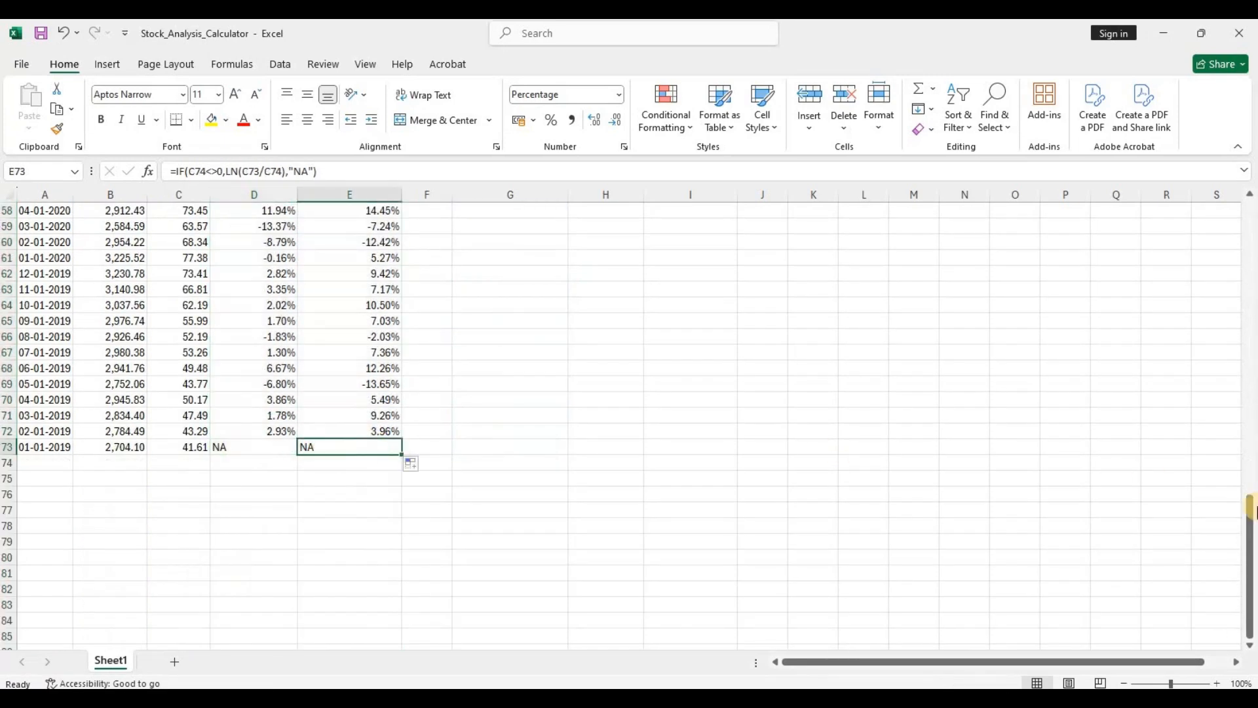
drag(1245, 548, 772, 210)
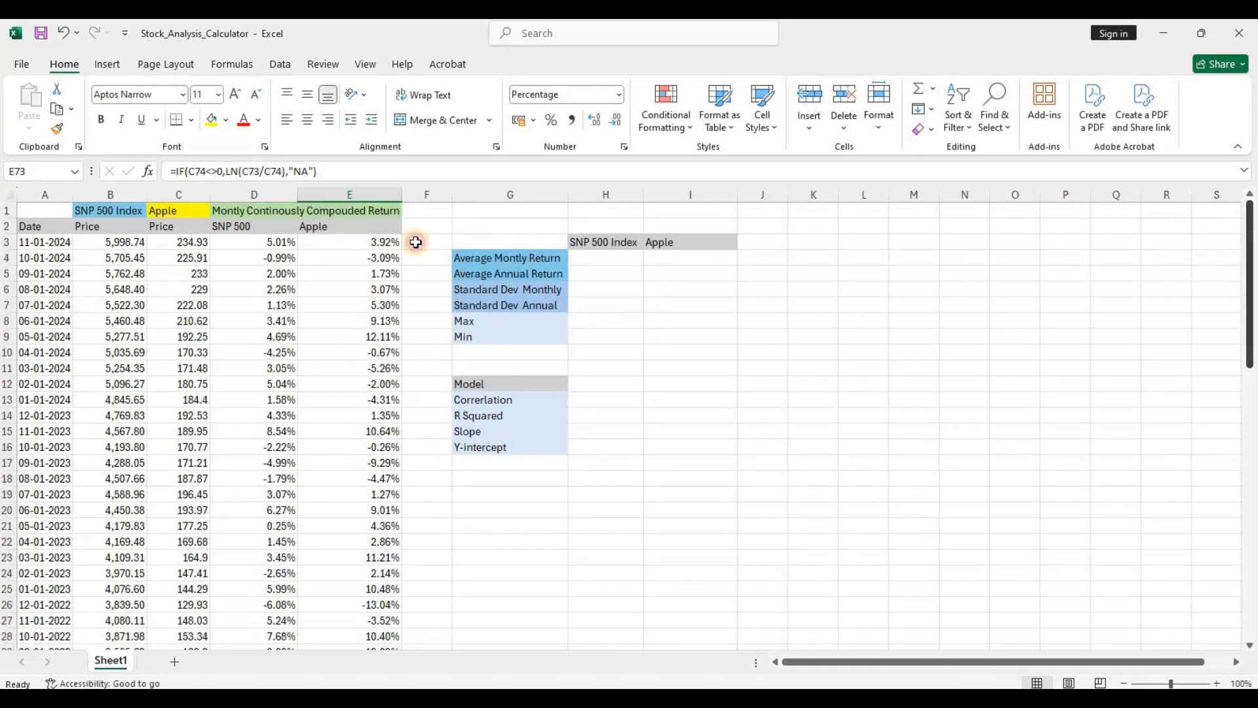
click(292, 269)
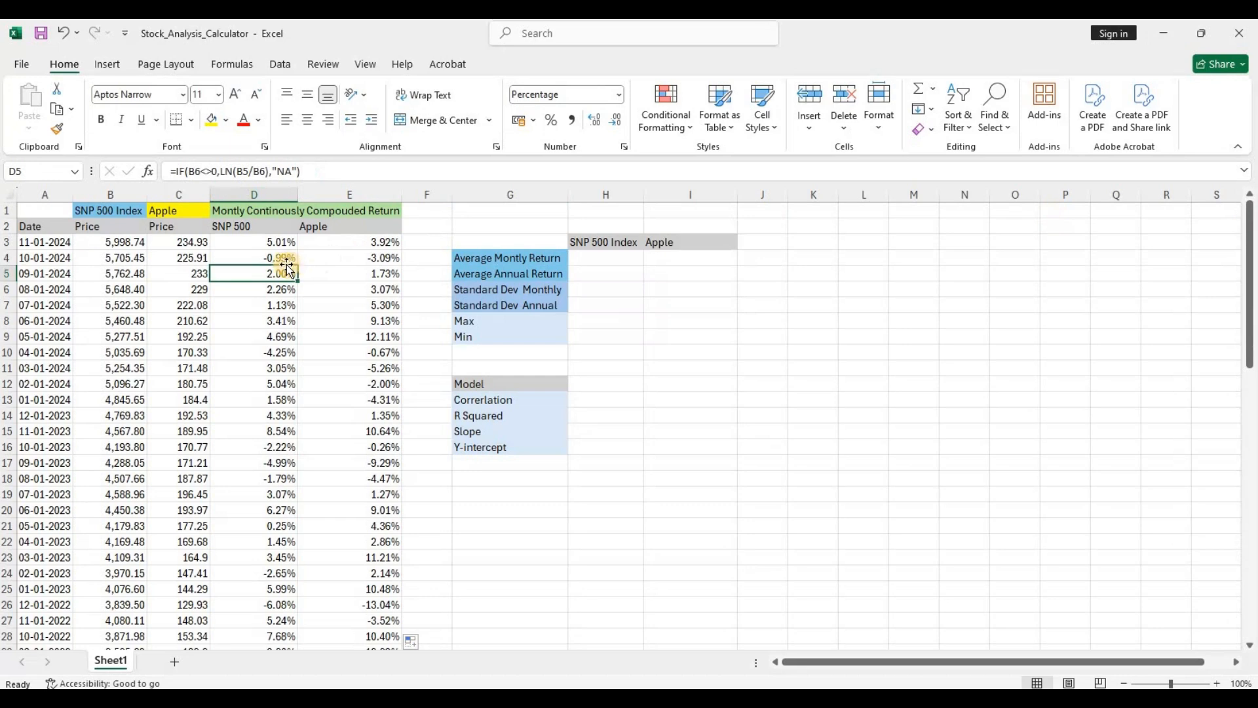
- Enter =AVERAGE(D3:D72) in H4 as the SNP 500 average monthly return
click(621, 256)
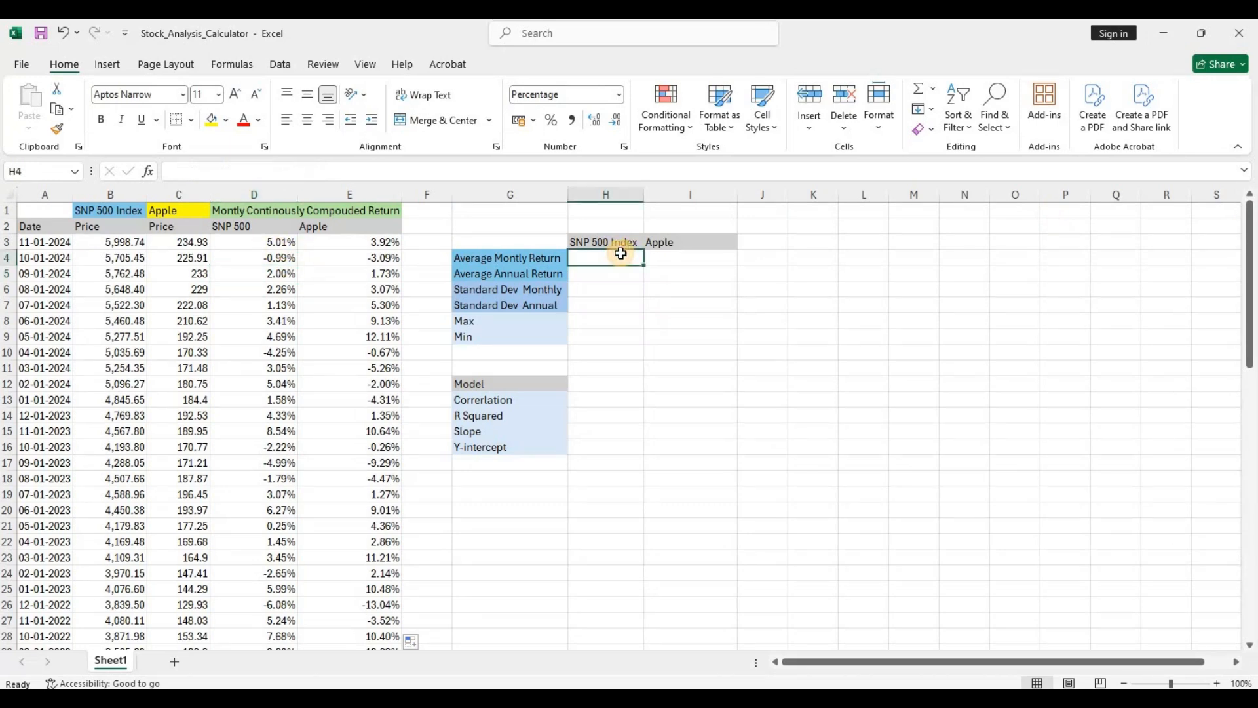
text(=Ave)
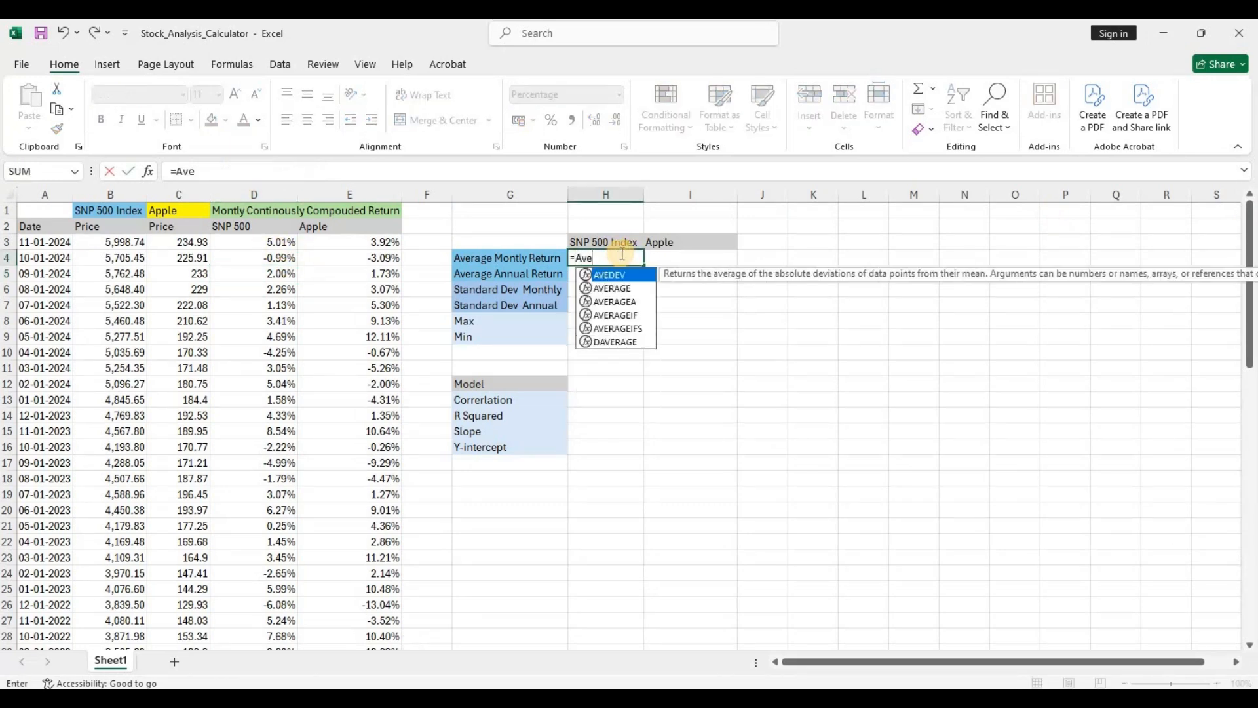
key(Down)
key(Tab)
key(Left)
key(Left)
key(Left)
key(Left)
key(Up)
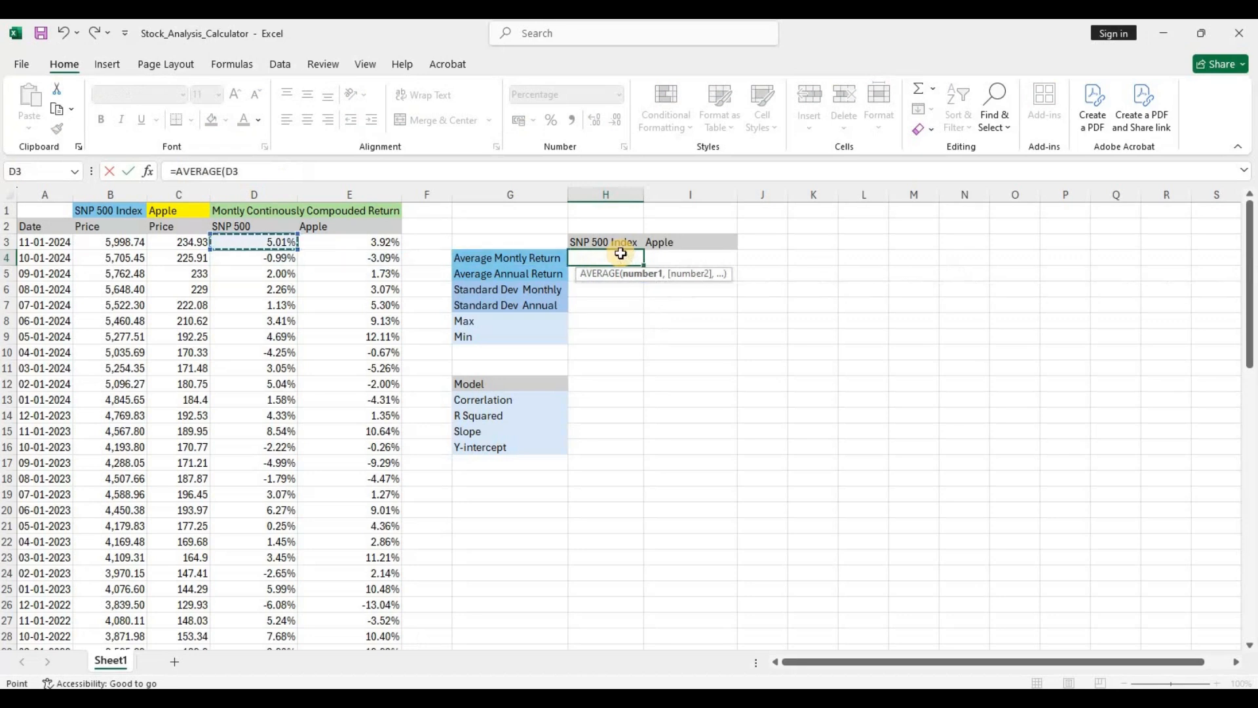
key(ctrl+shift+Down)
key(Return)
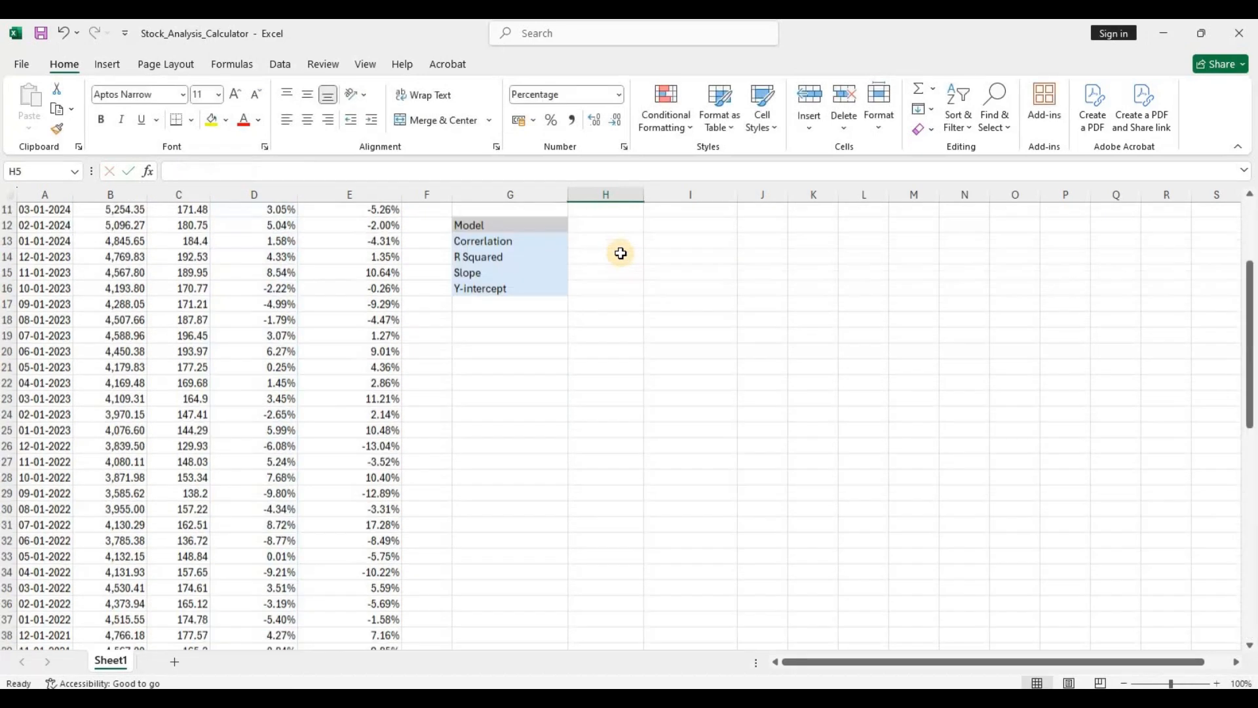
scroll(619, 259, up, 1)
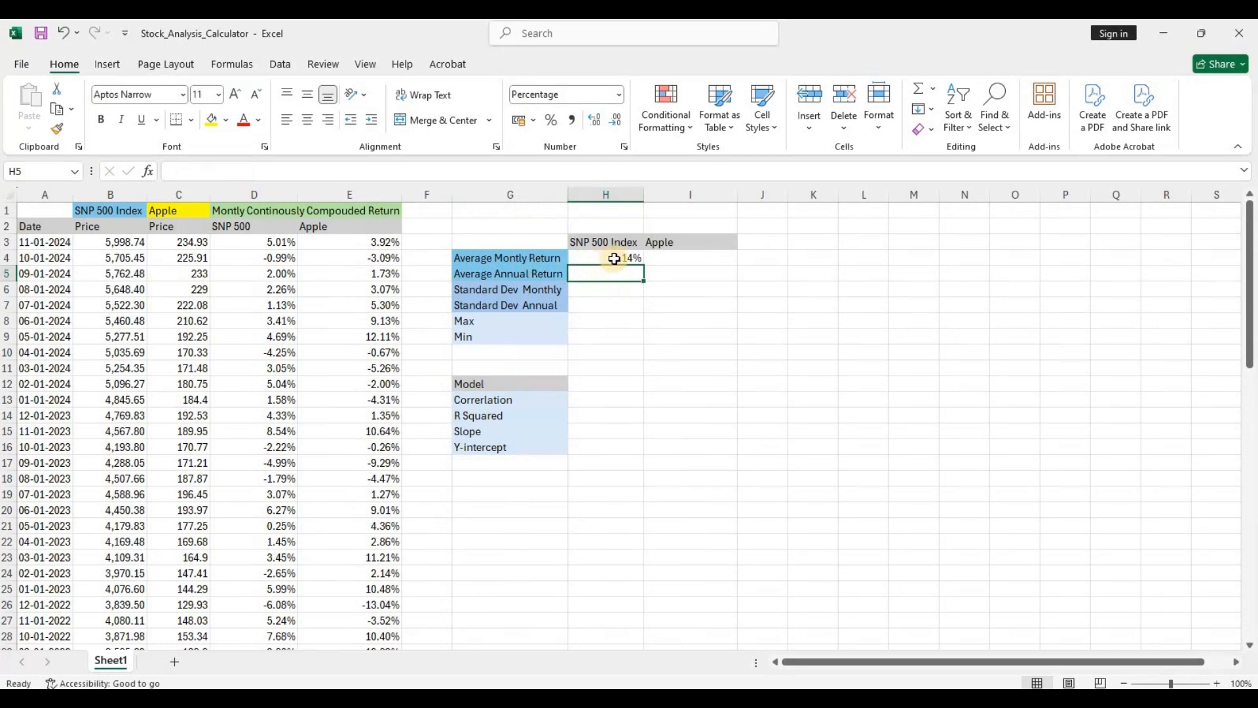
- Copy the average monthly return formula from H4 to I4 for Apple
click(623, 258)
click(667, 259)
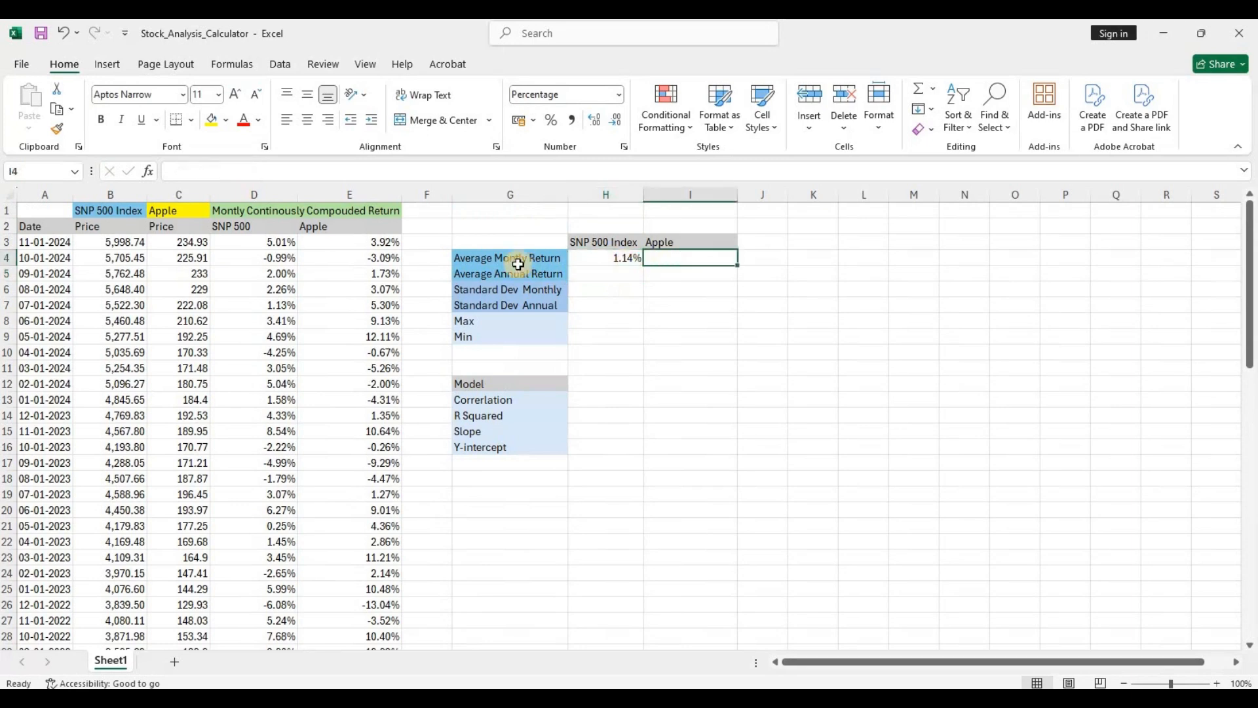
click(376, 248)
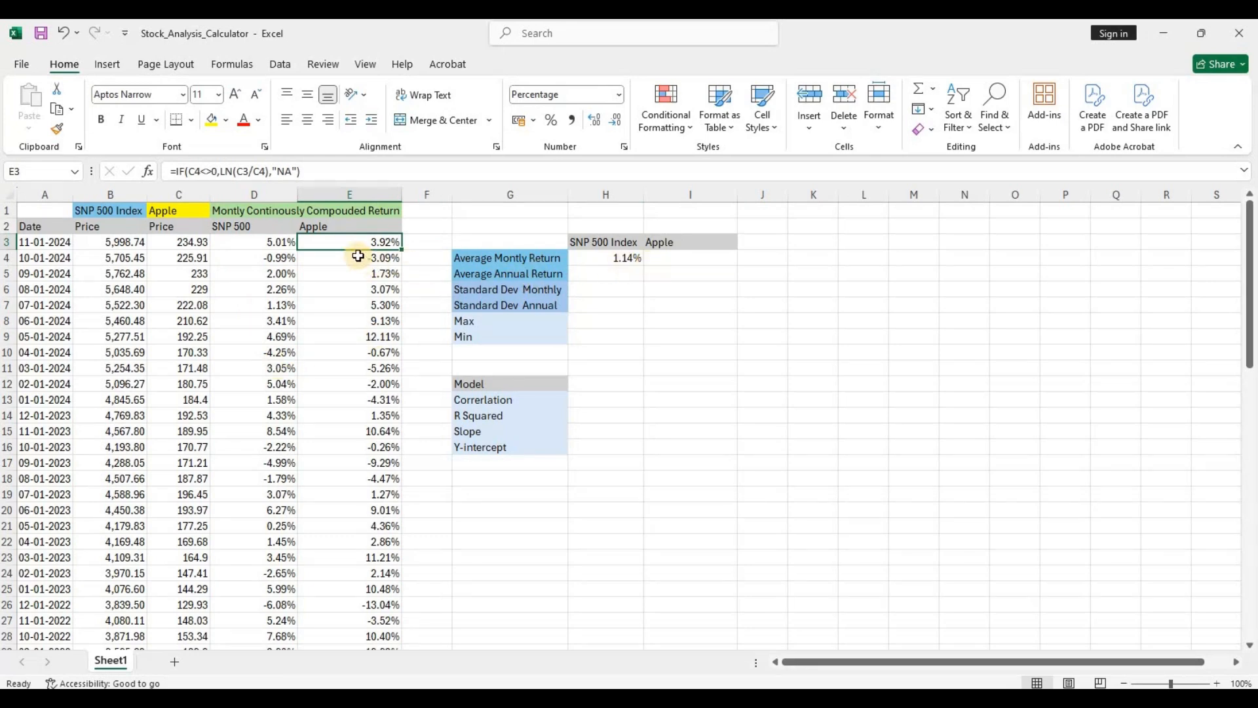
click(622, 258)
drag(648, 263, 704, 260)
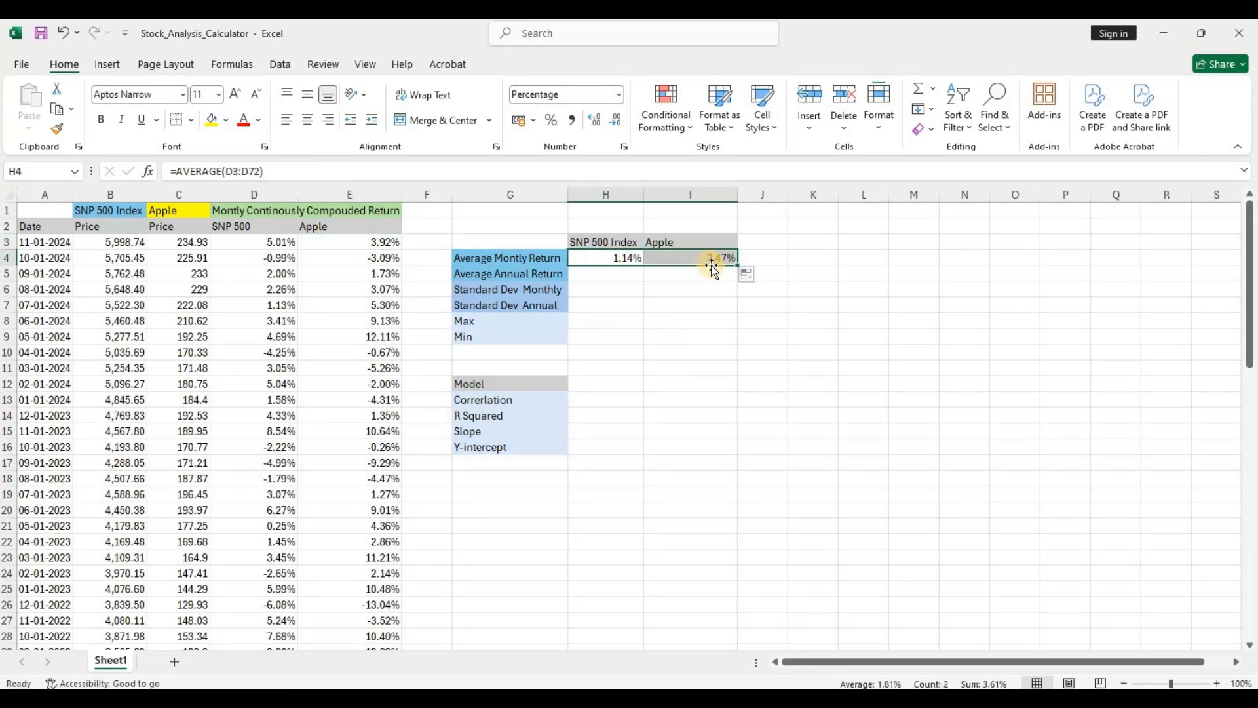
- Enter =H4*12 in H5 as the SNP 500 average annual return and copy it to I5 for Apple
click(607, 272)
text(=a)
key(BackSpace)
key(Up)
text(*)
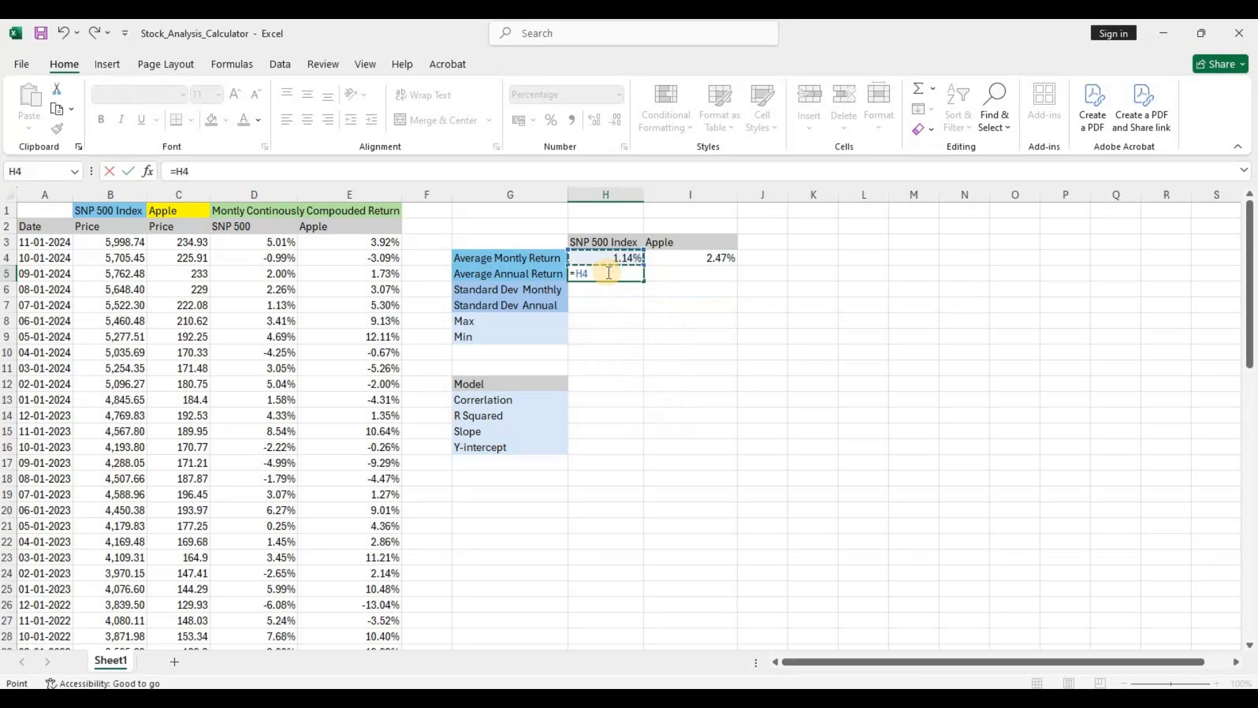
text(12)
key(Return)
click(607, 273)
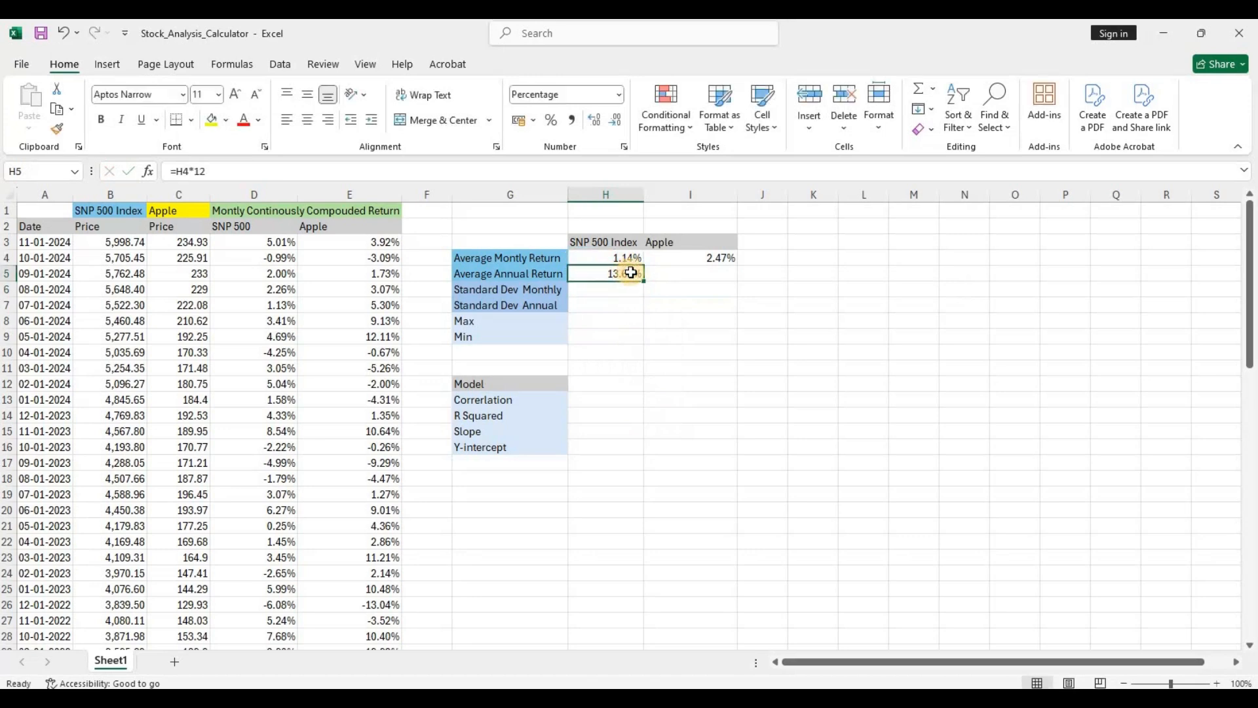
drag(647, 280, 703, 282)
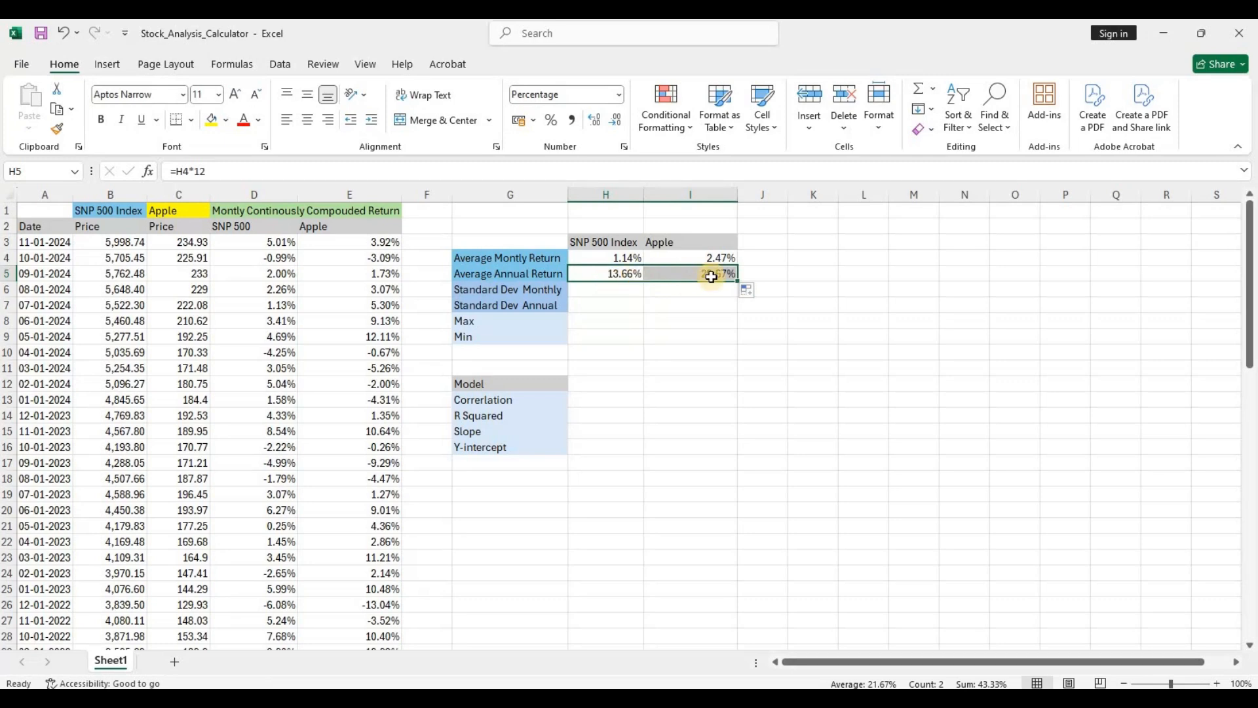
click(720, 272)
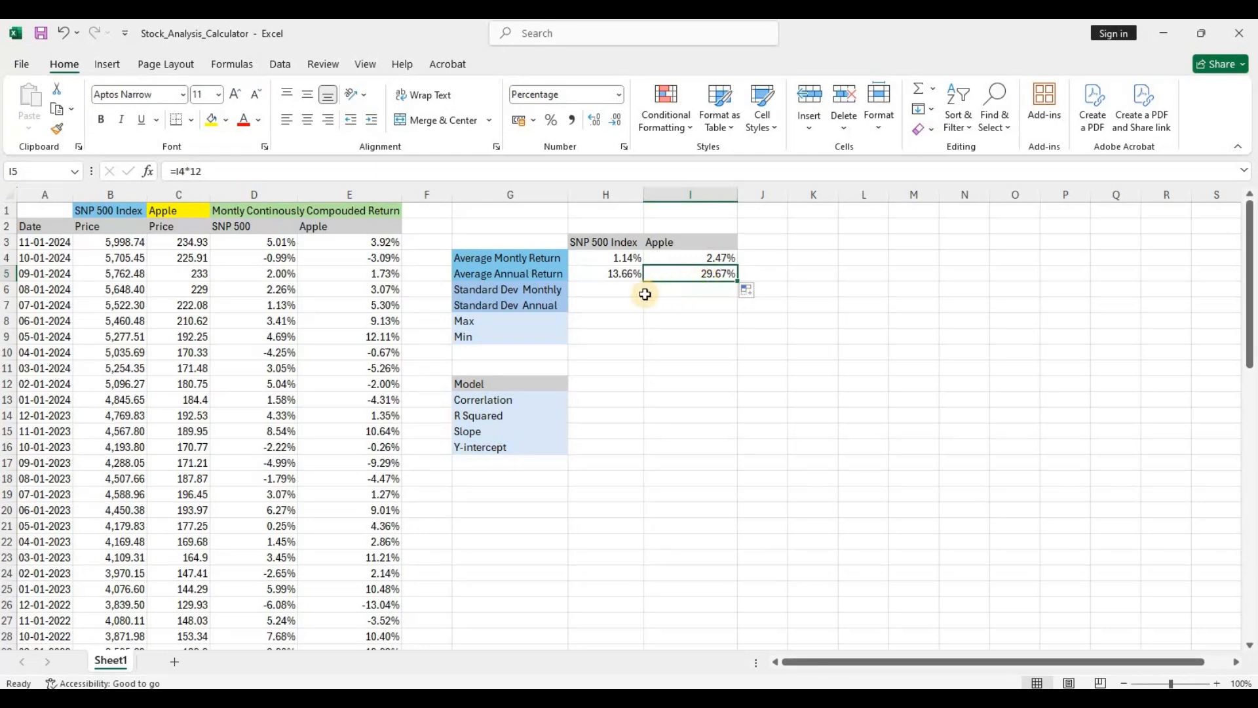
- Enter =STDEV.P(D3:D72) in H6 as the SNP 500 monthly standard deviation and copy it to I6 for Apple
click(620, 291)
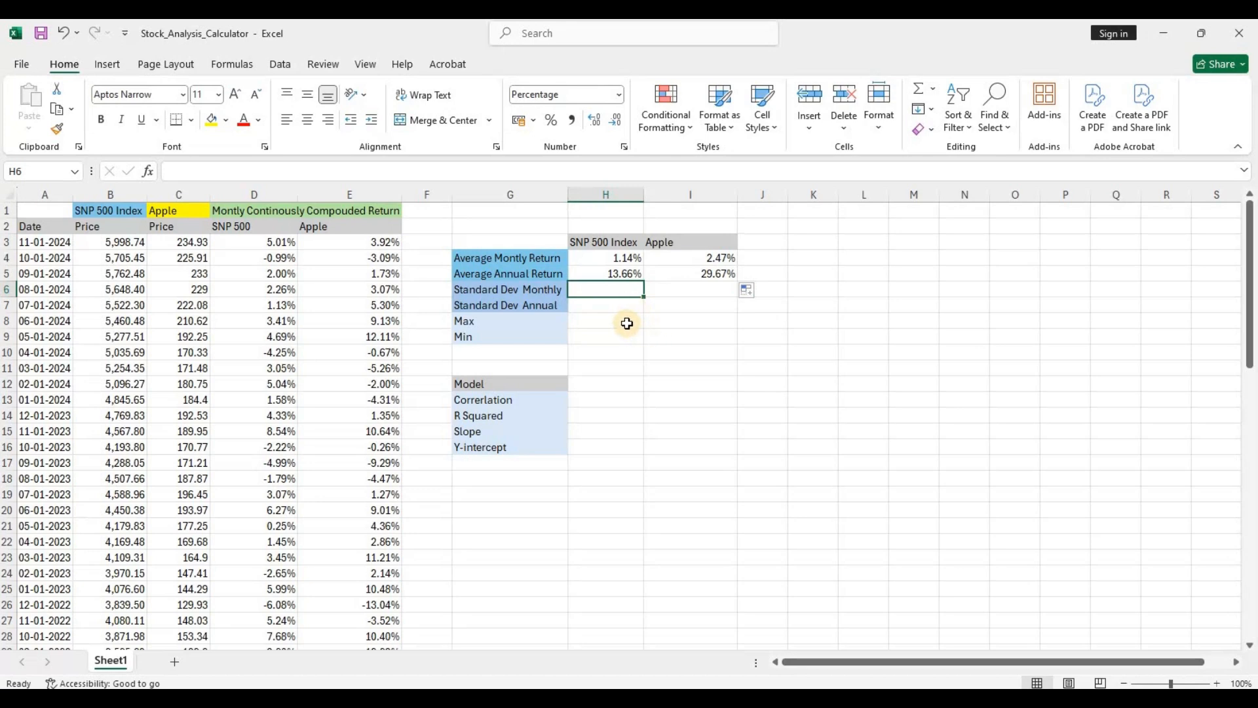
text(=Std)
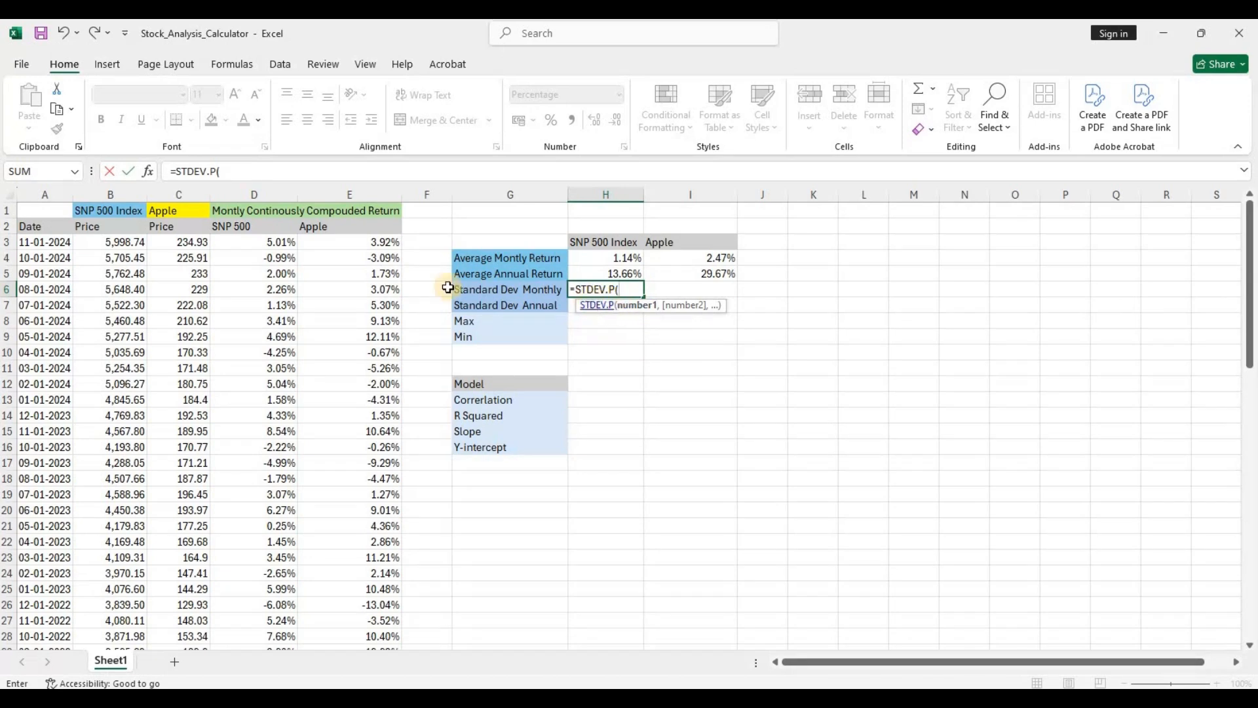
click(284, 243)
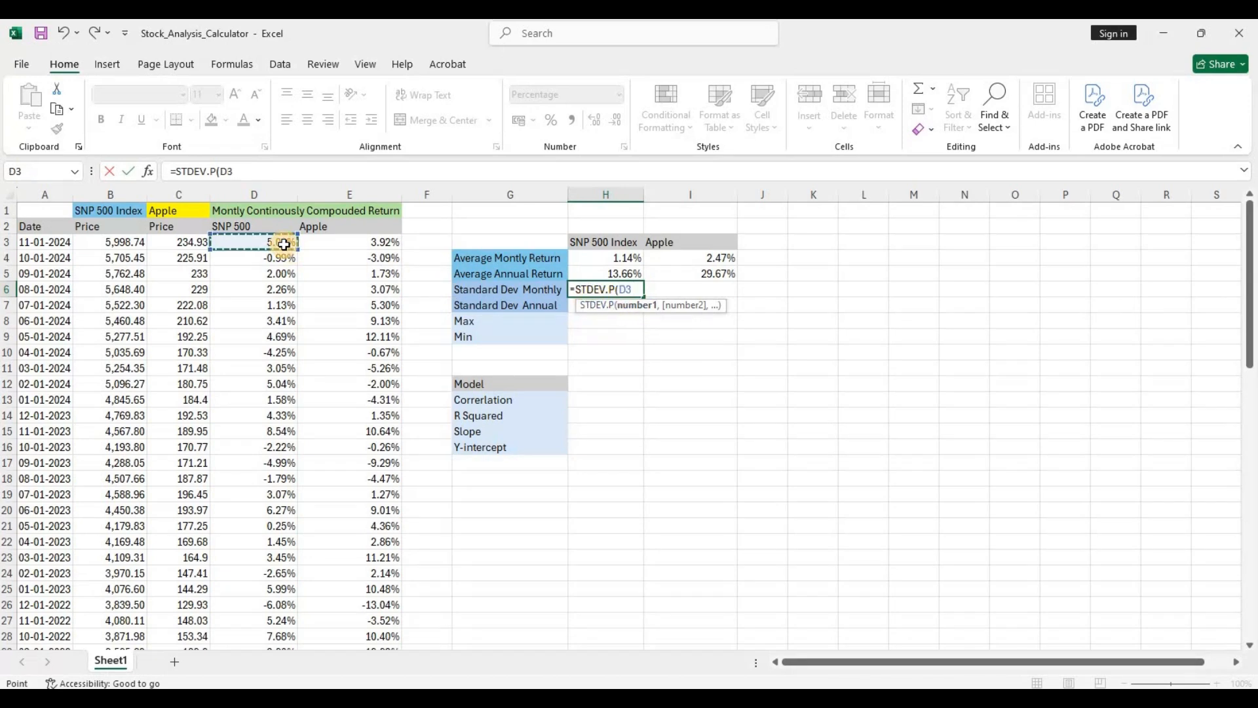
key(ctrl+shift+Down)
key(shift+Up)
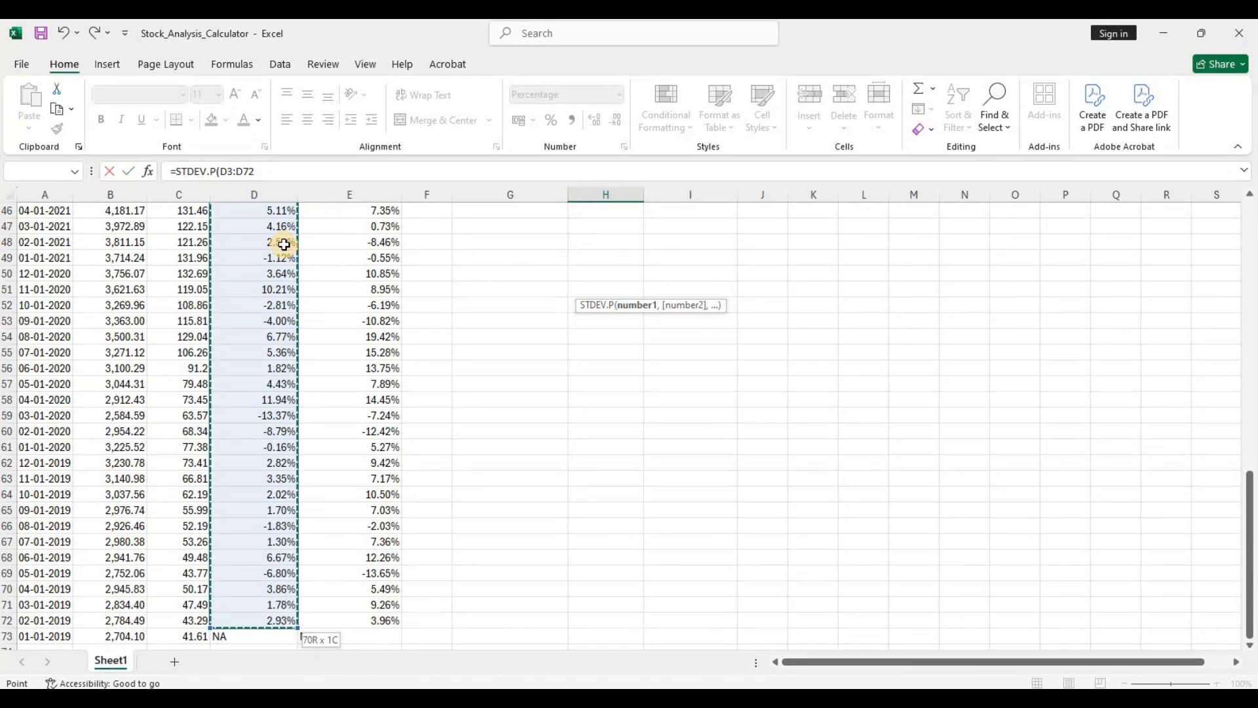
key(Return)
scroll(283, 243, up, 2)
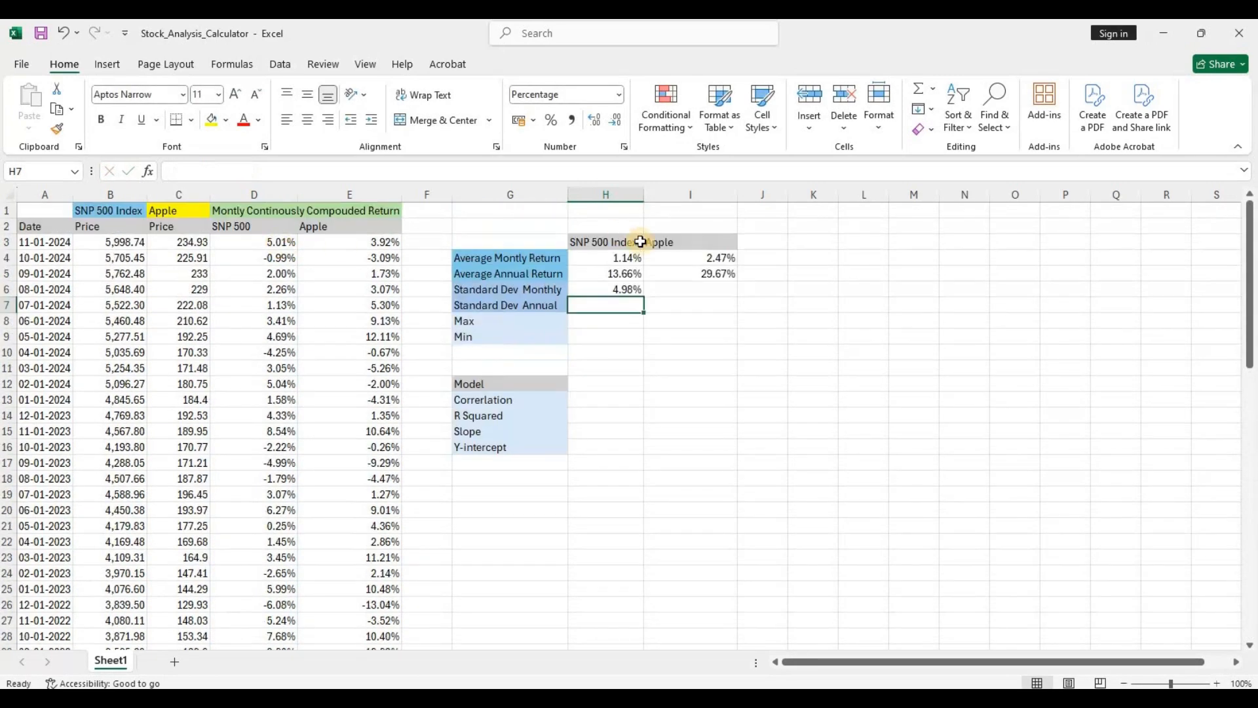
click(635, 290)
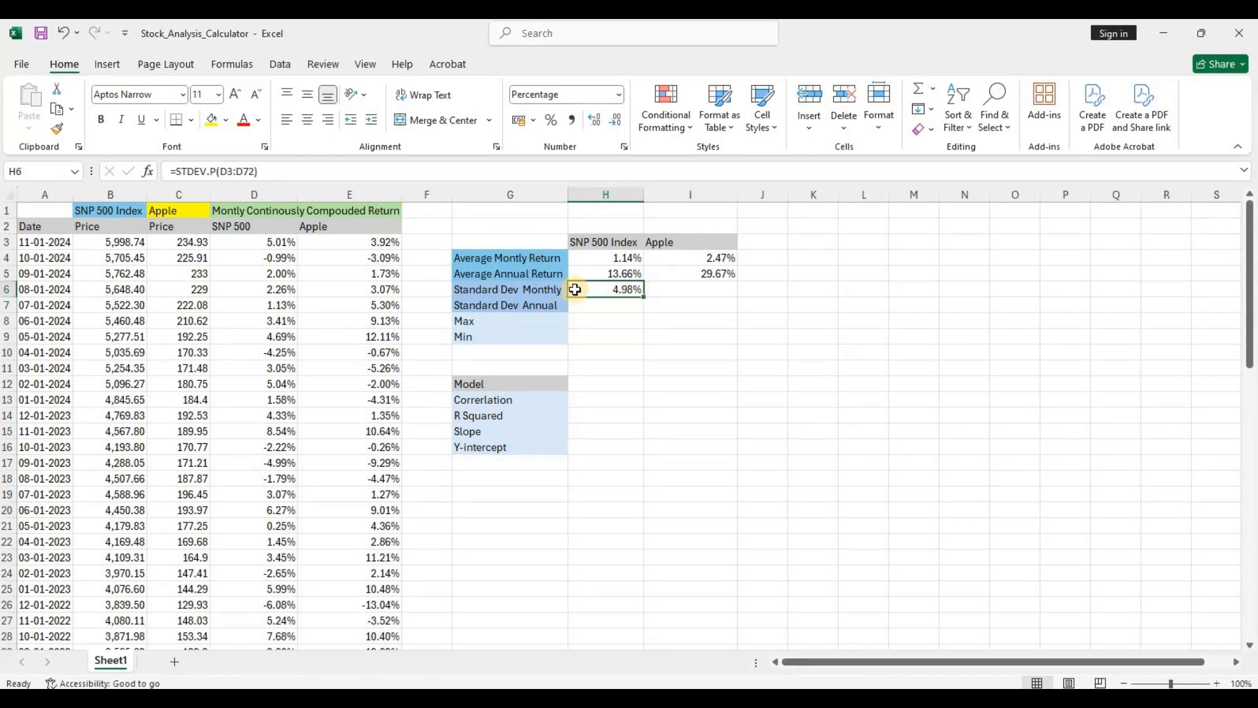
drag(644, 298, 700, 292)
click(702, 292)
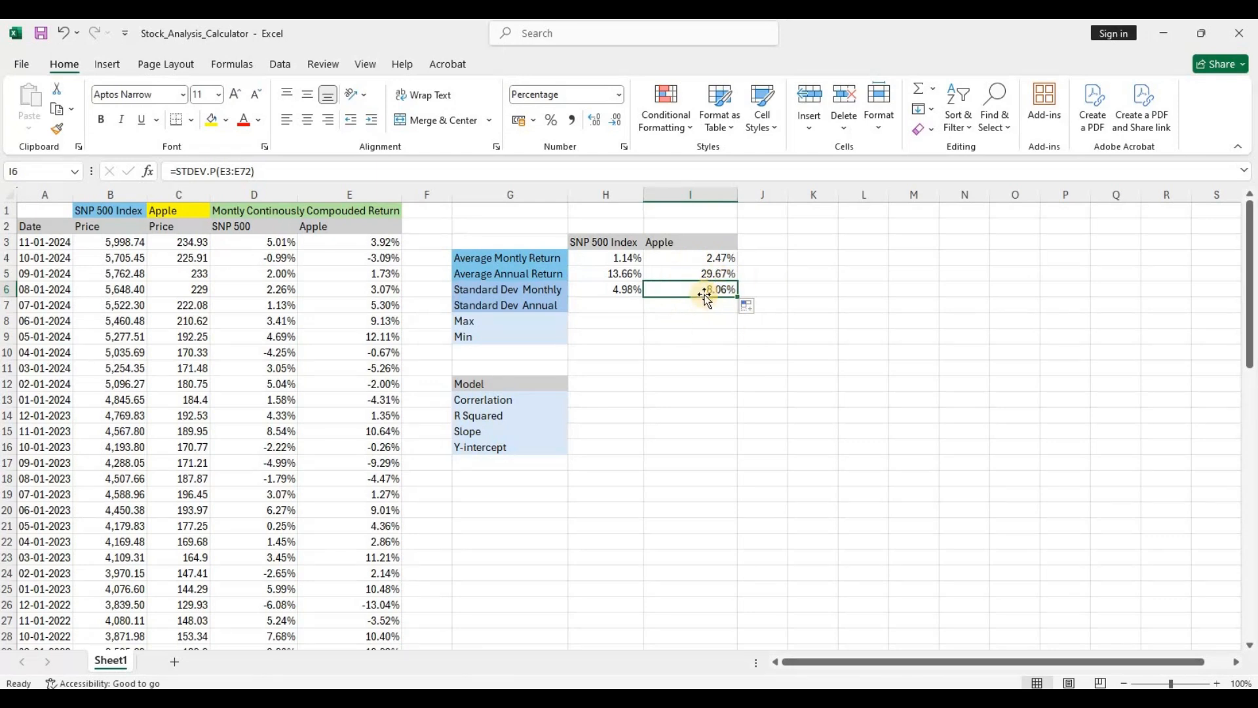
- Enter =H6*SQRT(12) in H7 as the SNP 500 annual standard deviation and copy it to I7 for Apple
click(614, 306)
text(=)
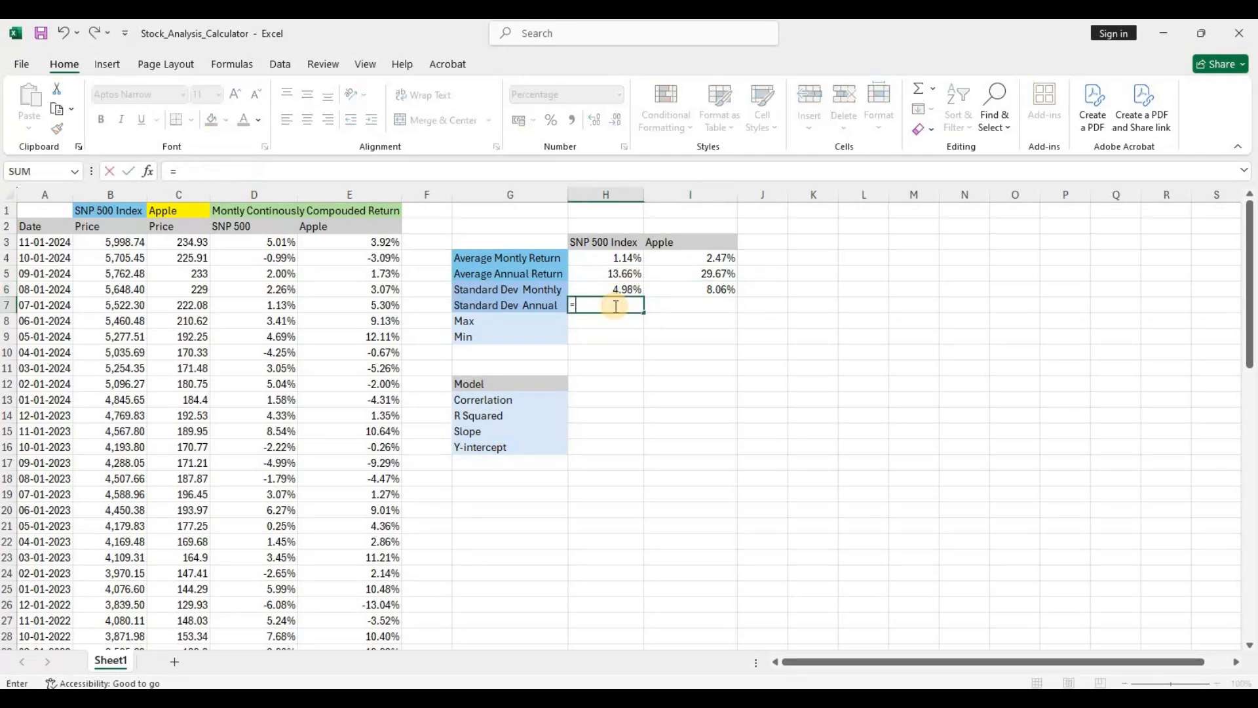
key(Up)
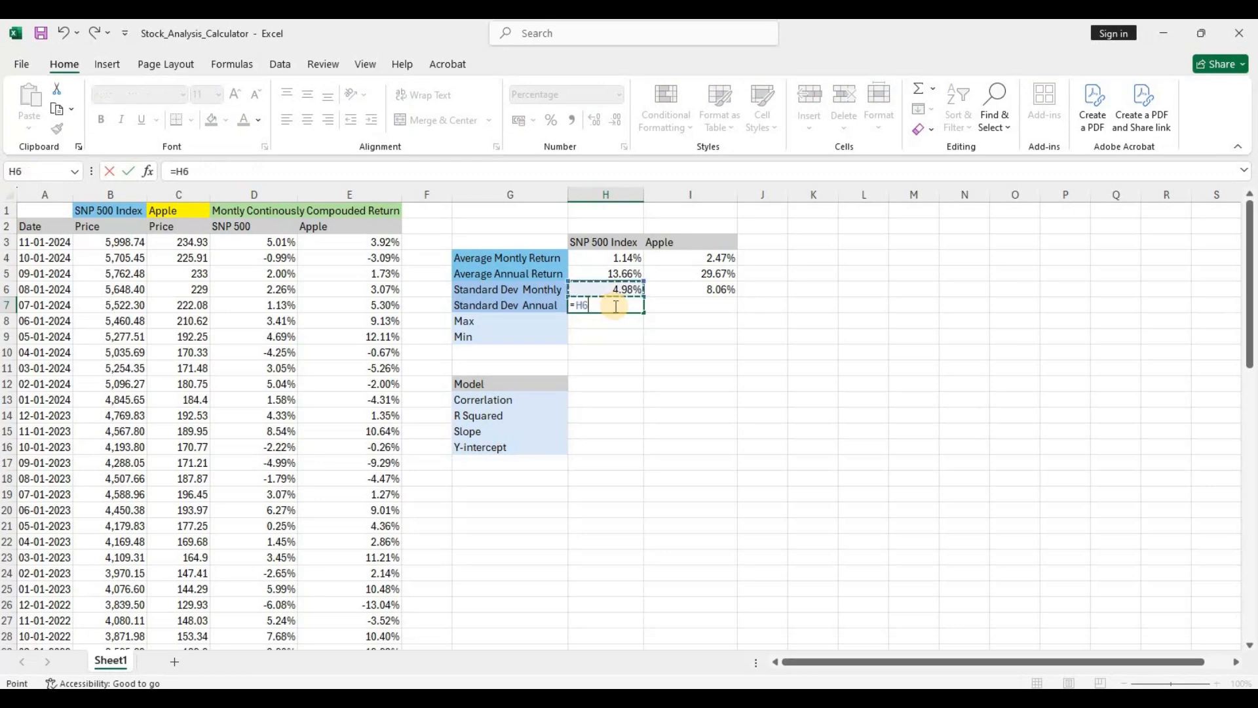
text(*)
text(AQ)
key(BackSpace)
key(BackSpace)
text(SQRT()
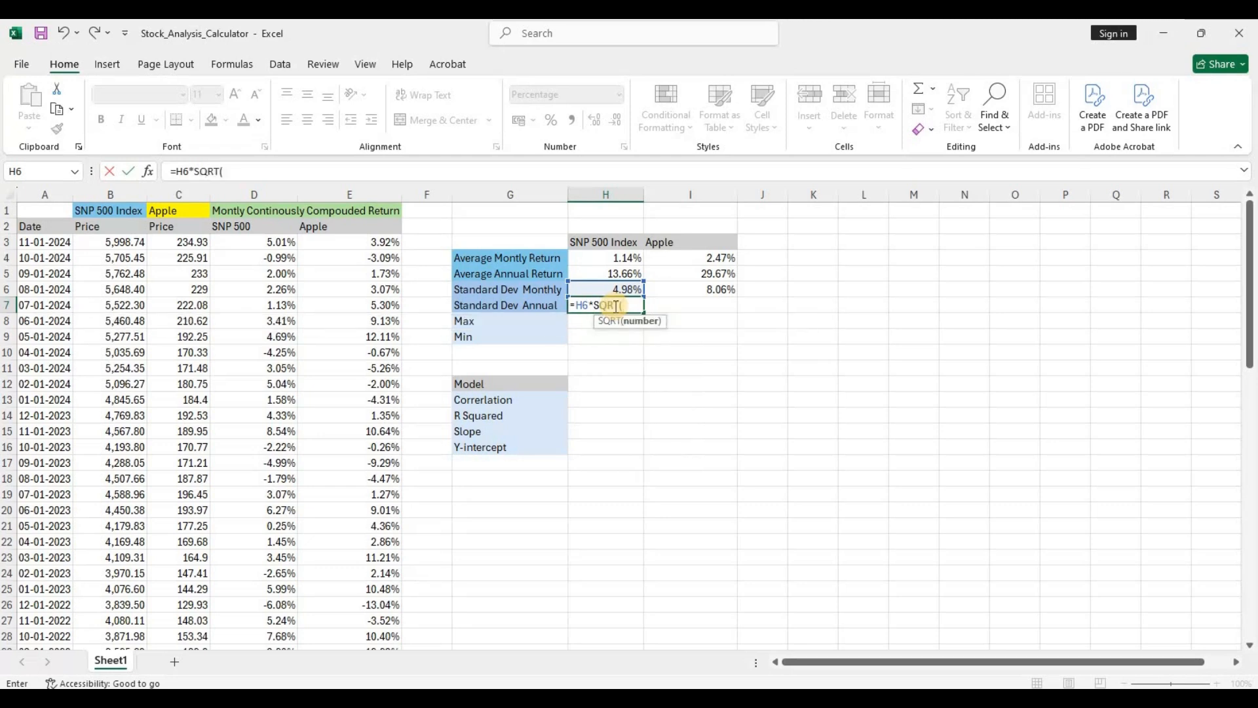
text(12))
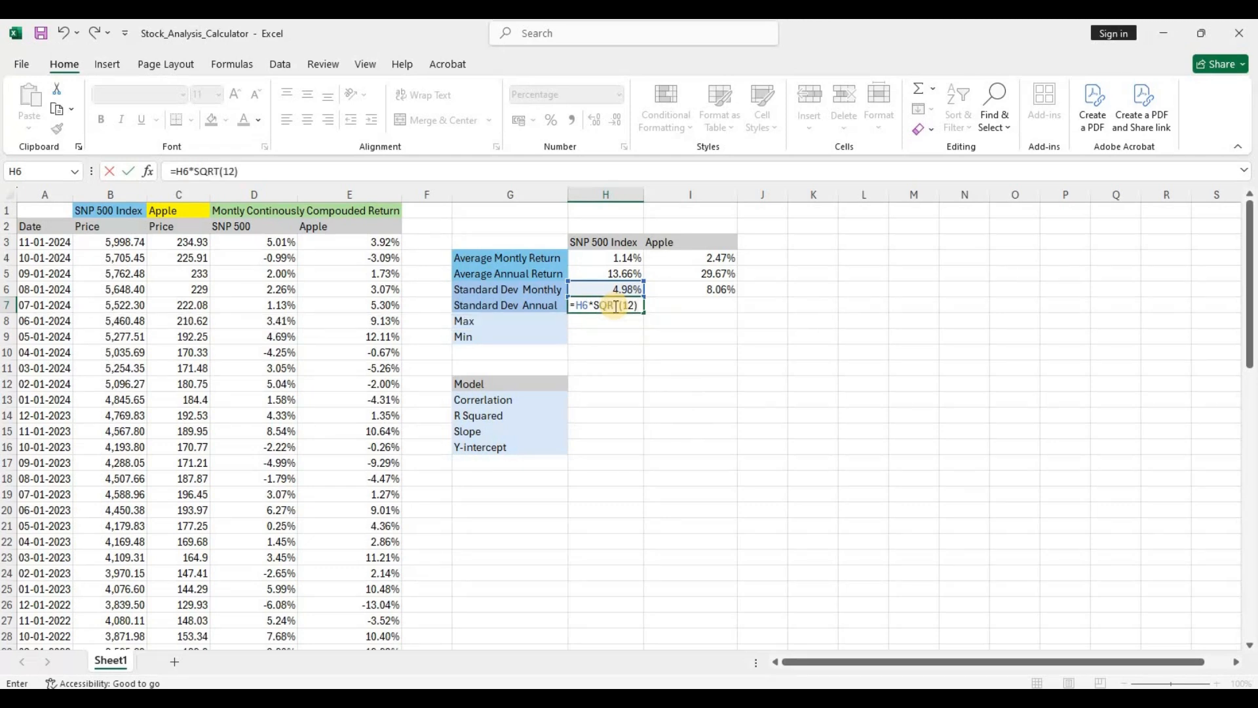
key(Return)
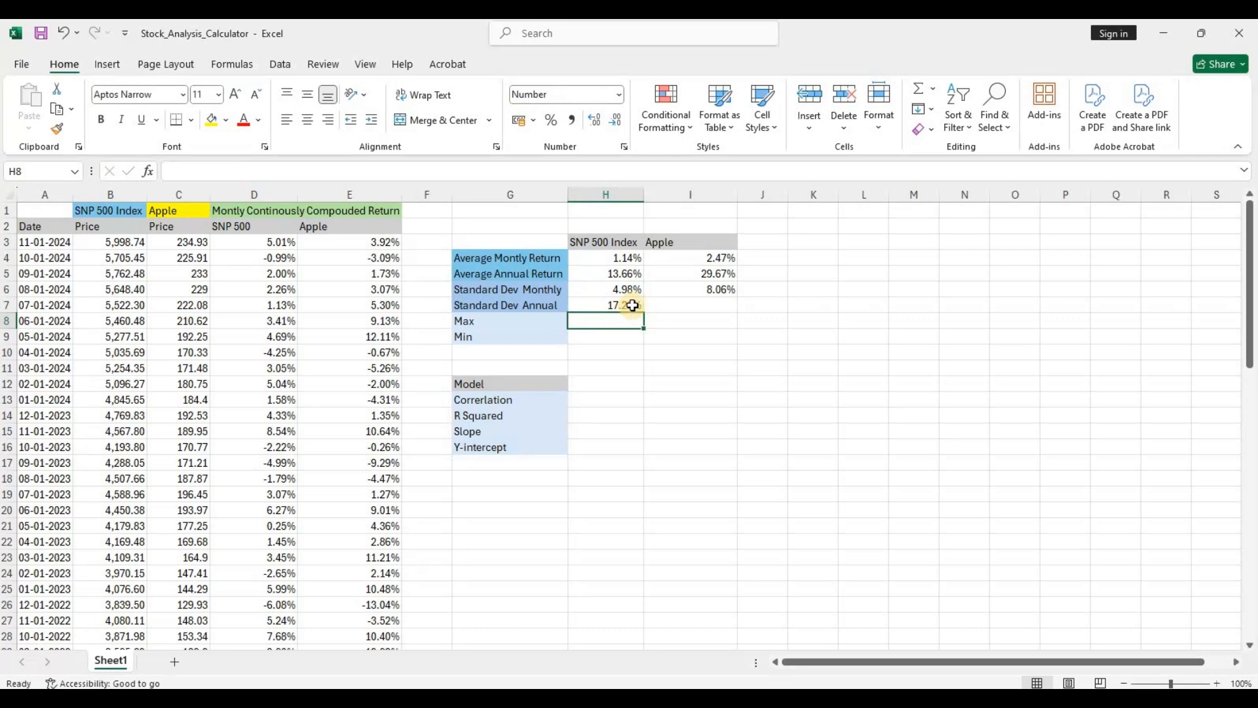
click(633, 306)
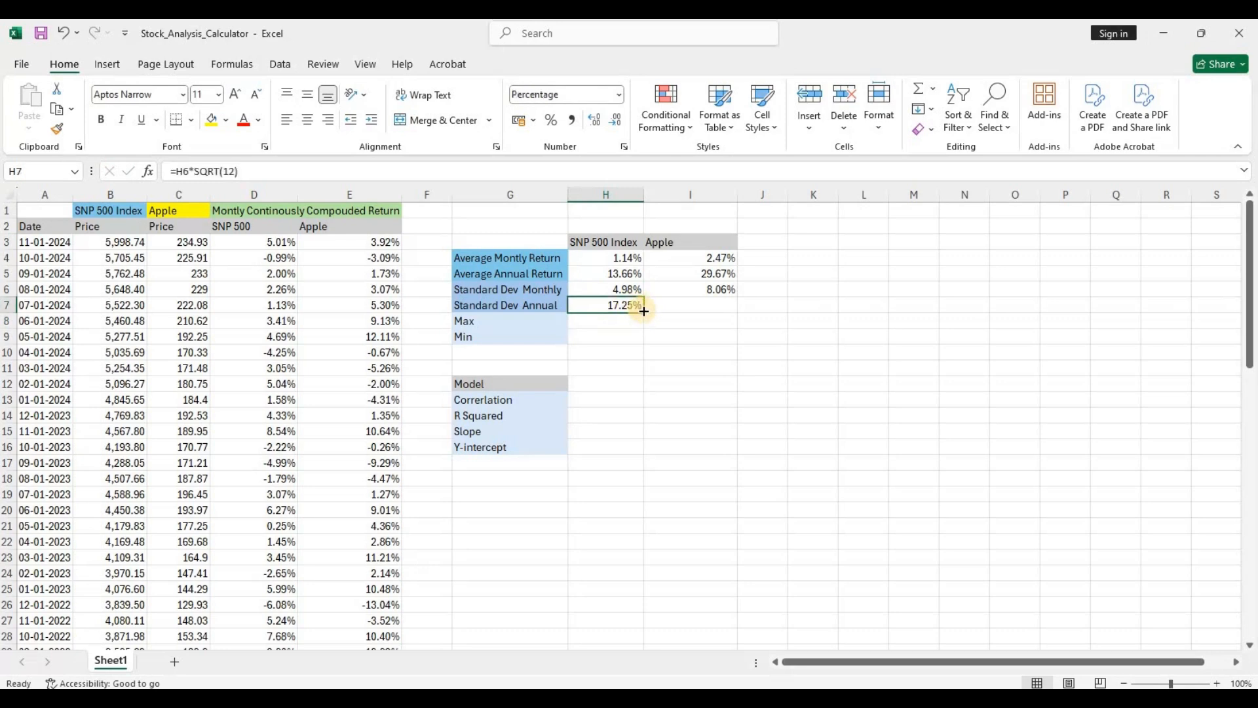
drag(644, 312, 703, 316)
click(703, 316)
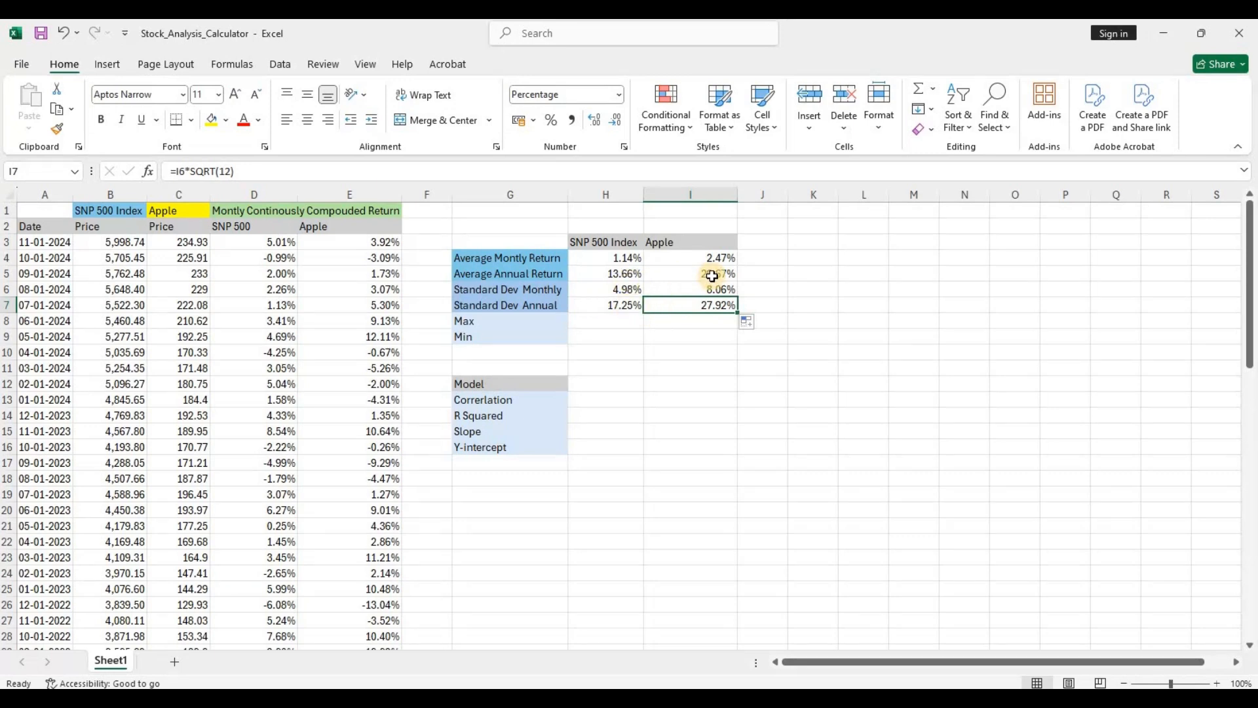
- Enter =MAX(D3:D72) in H8 as the SNP 500 maximum return and copy it to I8 for Apple
click(617, 319)
text(=Max()
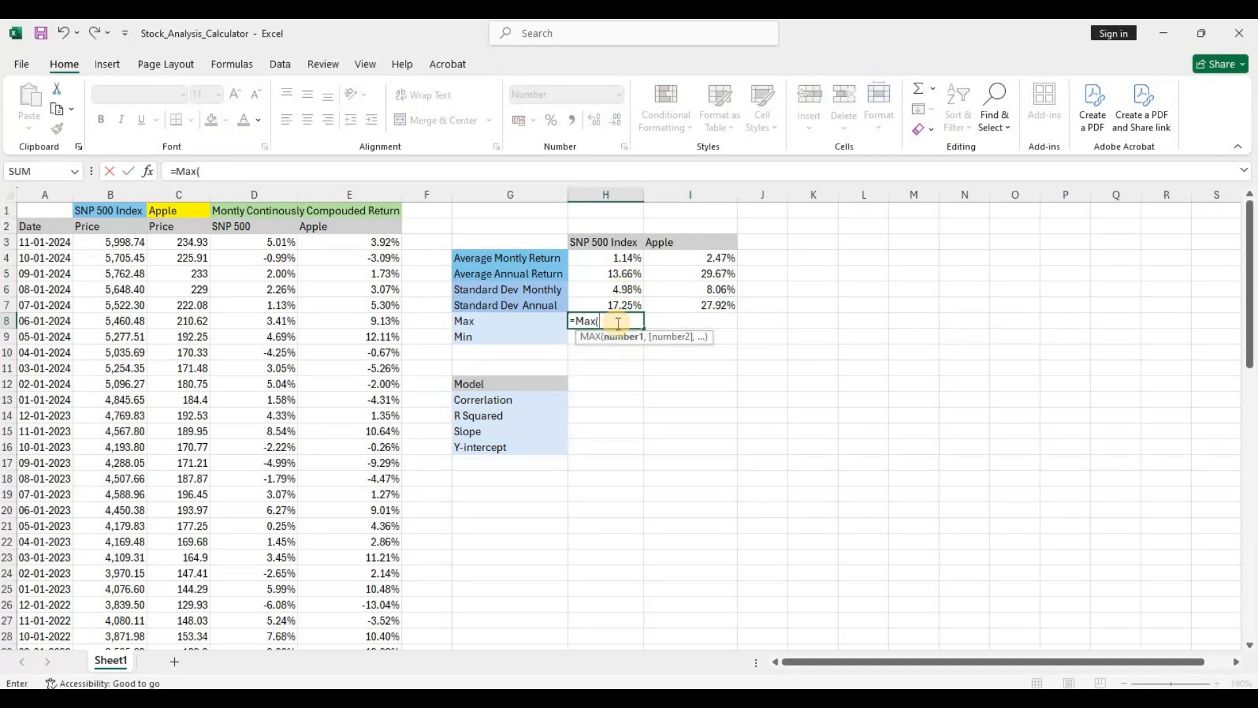
key(Left)
key(Left)
key(Left)
key(Up)
key(Up)
key(Left)
key(Up)
key(Up)
key(Up)
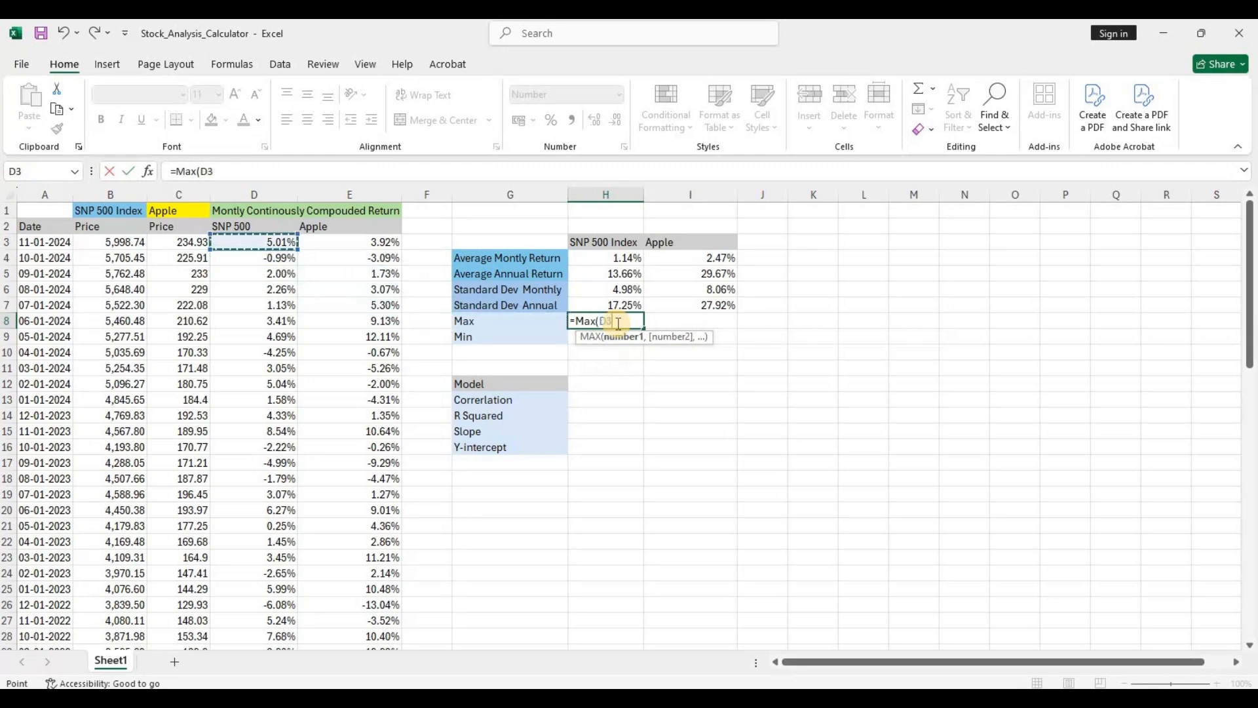
key(ctrl+shift+Down)
key(shift+Up)
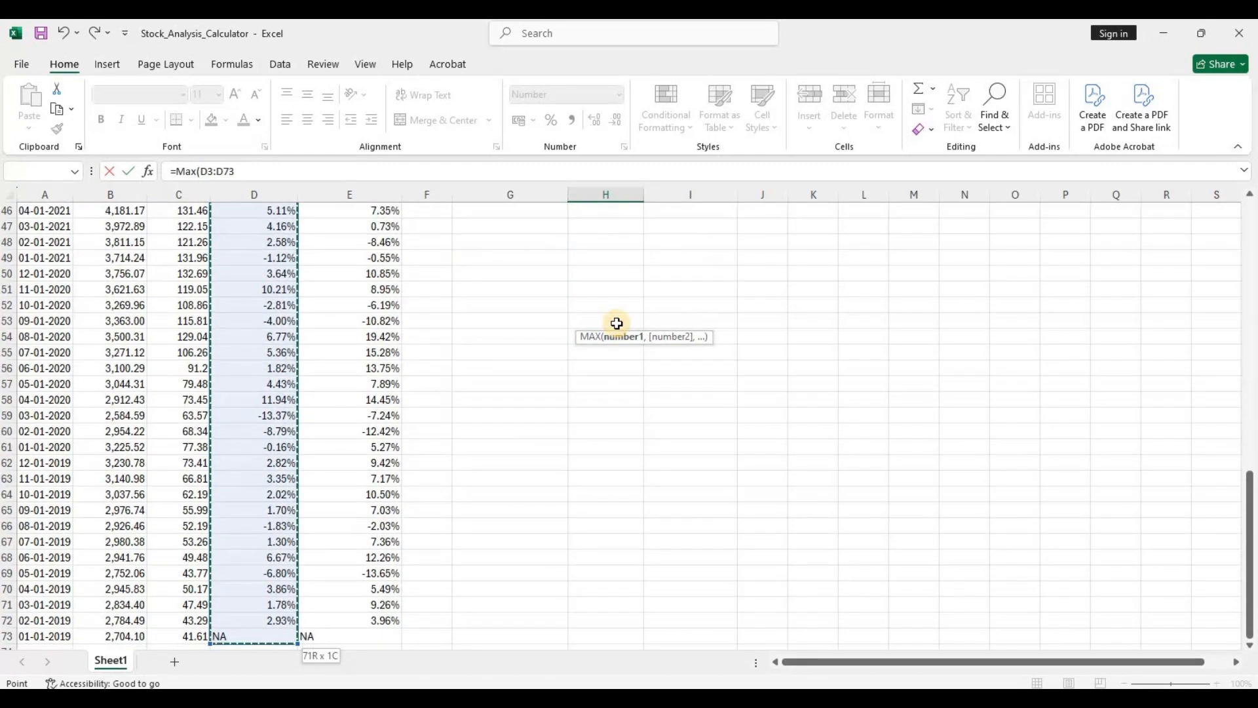
key(Return)
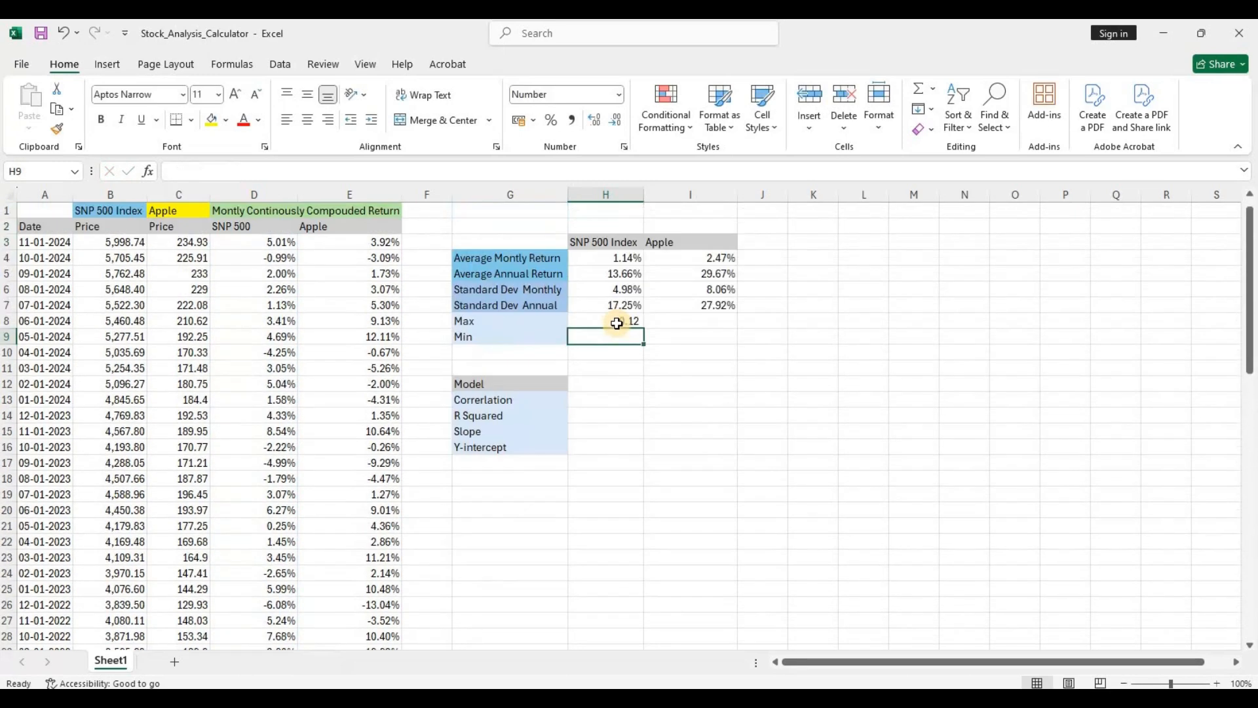
click(627, 324)
drag(644, 328, 616, 329)
- Enter =MIN(D3:D72) in H9 as the SNP 500 minimum return and copy it to I9 for Apple
click(616, 334)
text(=Min()
key(Left)
key(Left)
key(Up)
key(Up)
key(Left)
key(Up)
key(Up)
key(Up)
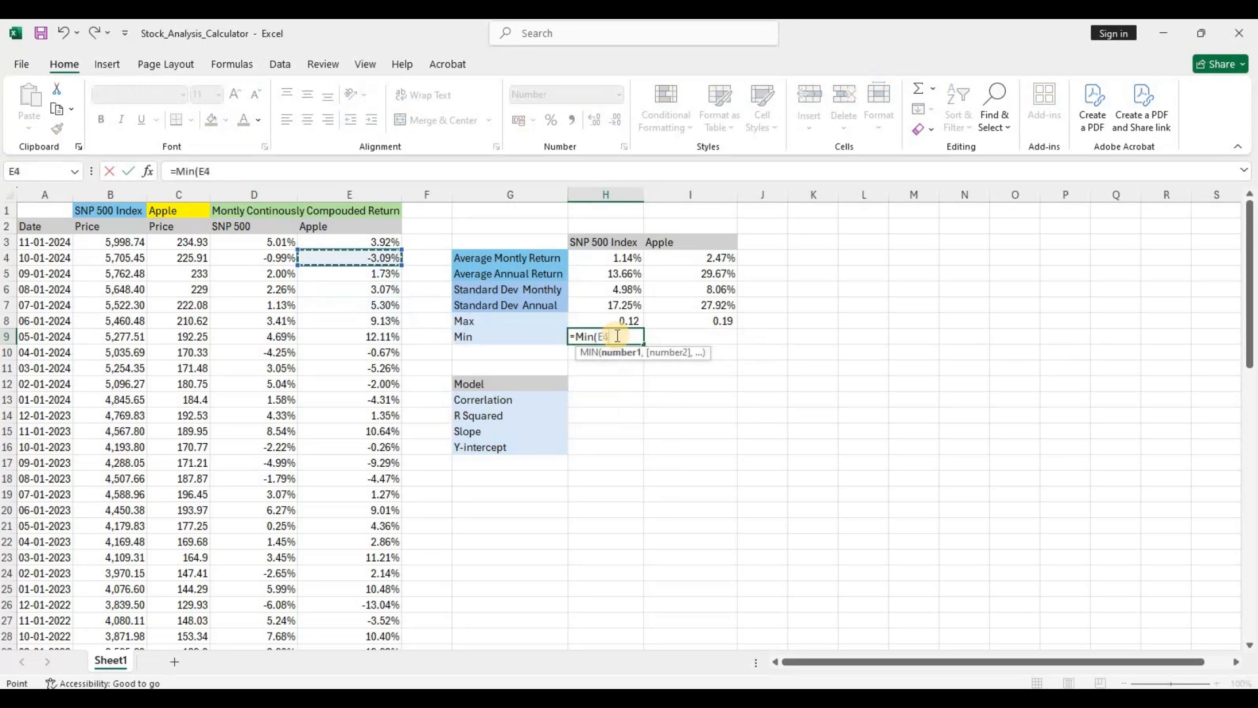
key(Left)
key(Up)
key(shift+Down)
key(shift+Down)
key(shift+Down)
key(shift+Down)
key(shift+Down)
key(shift+Down)
key(shift+Down)
key(shift+Down)
key(shift+Down)
key(shift+Down)
key(shift+Down)
key(shift+Down)
key(shift+Down)
key(shift+Down)
key(shift+Down)
key(shift+Down)
key(shift+Down)
key(shift+Down)
key(shift+Down)
key(shift+Down)
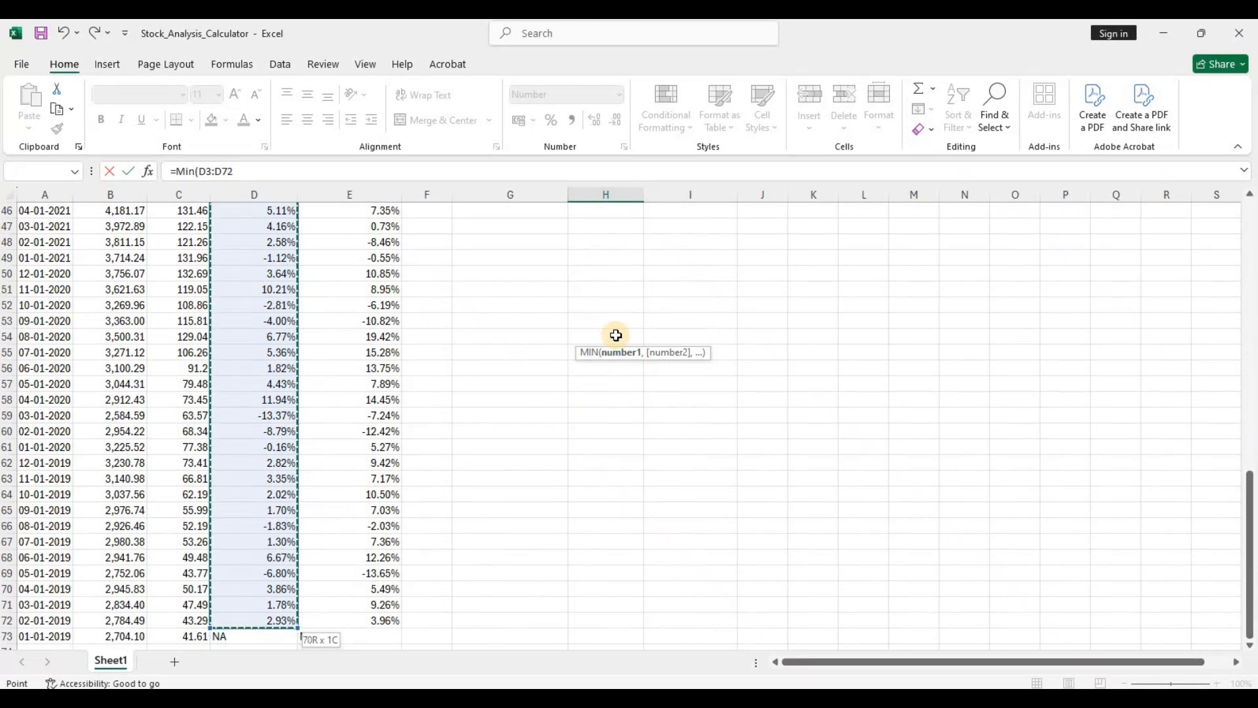
key(Return)
scroll(615, 334, up, 3)
click(640, 338)
mouse_move(645, 344)
mouse_down()
mouse_move(704, 343)
mouse_move(683, 337)
mouse_up()
- Copy the percentage format of H7 onto the Max and Min cells H8:I9 with Format Painter and check their formulas
click(614, 322)
click(624, 303)
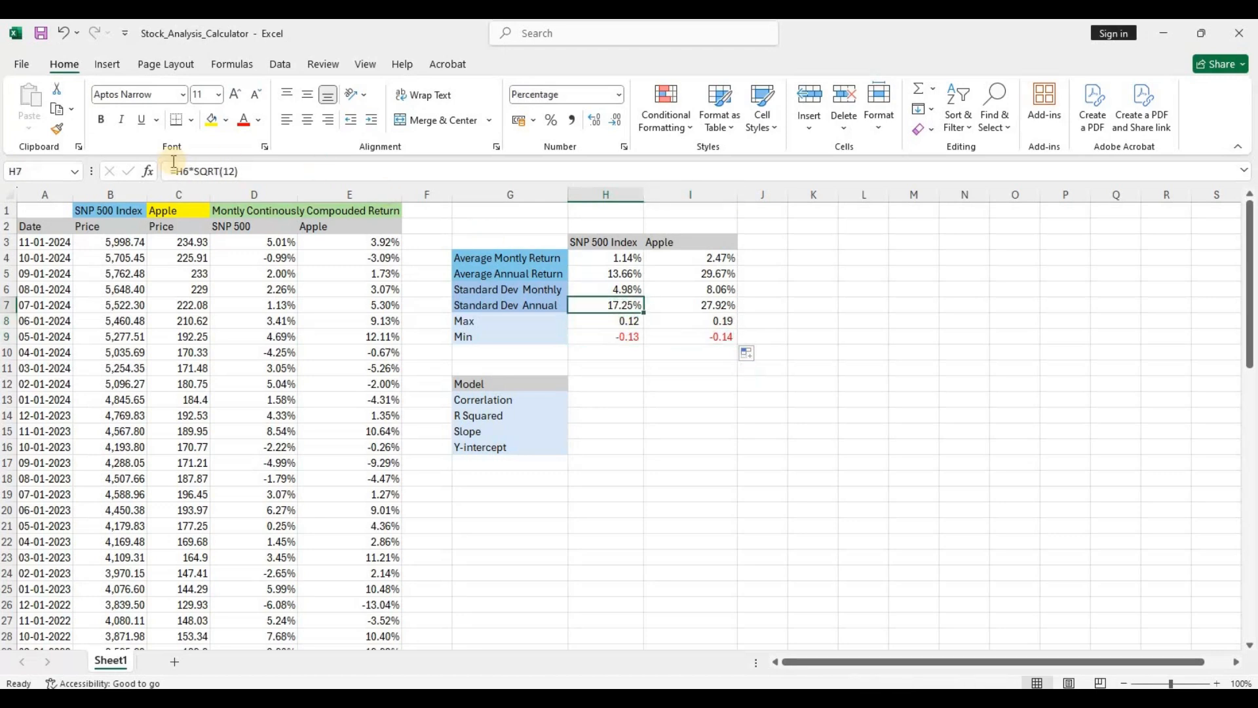
click(61, 132)
drag(623, 320, 701, 338)
click(614, 334)
click(612, 321)
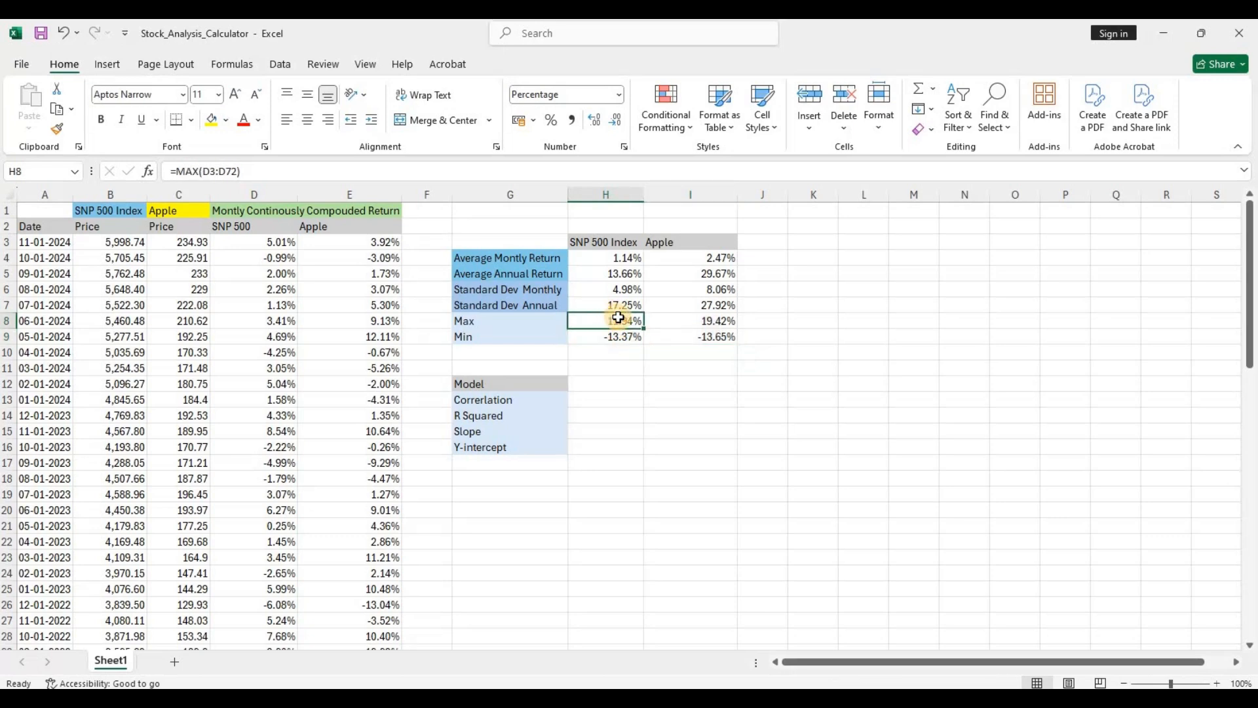
click(701, 320)
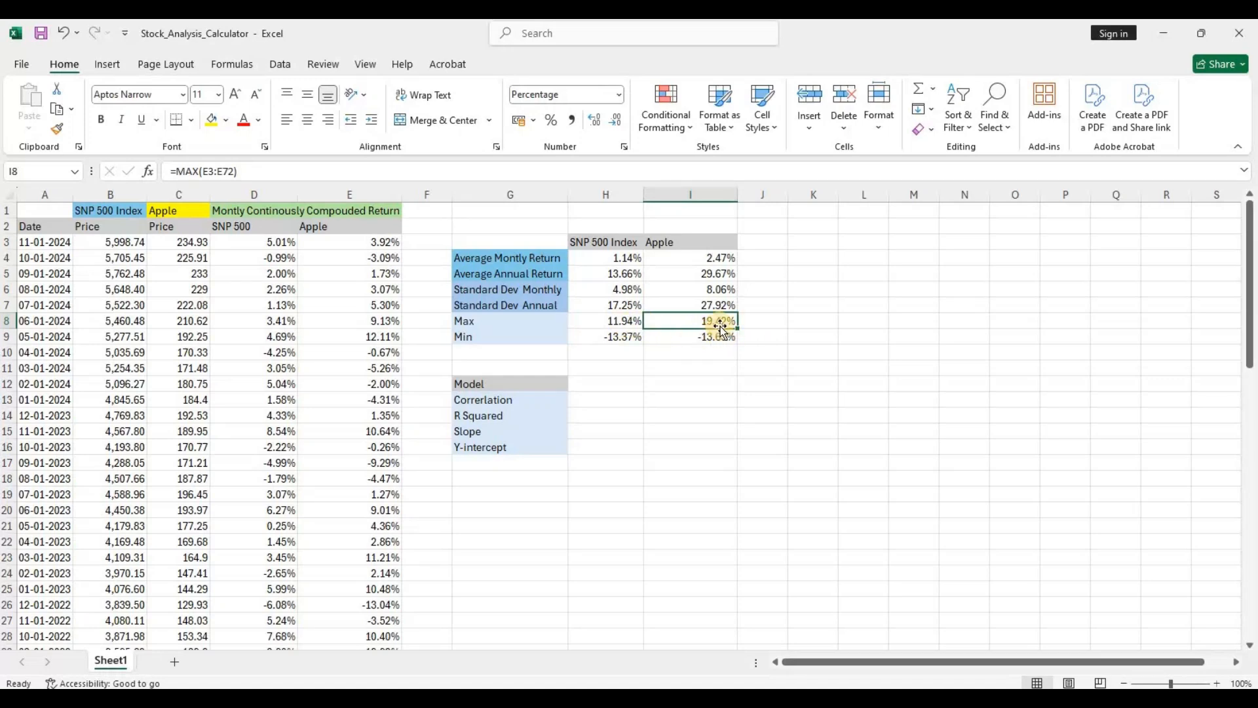
- Compare the minimum monthly returns of the SNP 500 in H9 and Apple in I9 and check their formulas
click(609, 333)
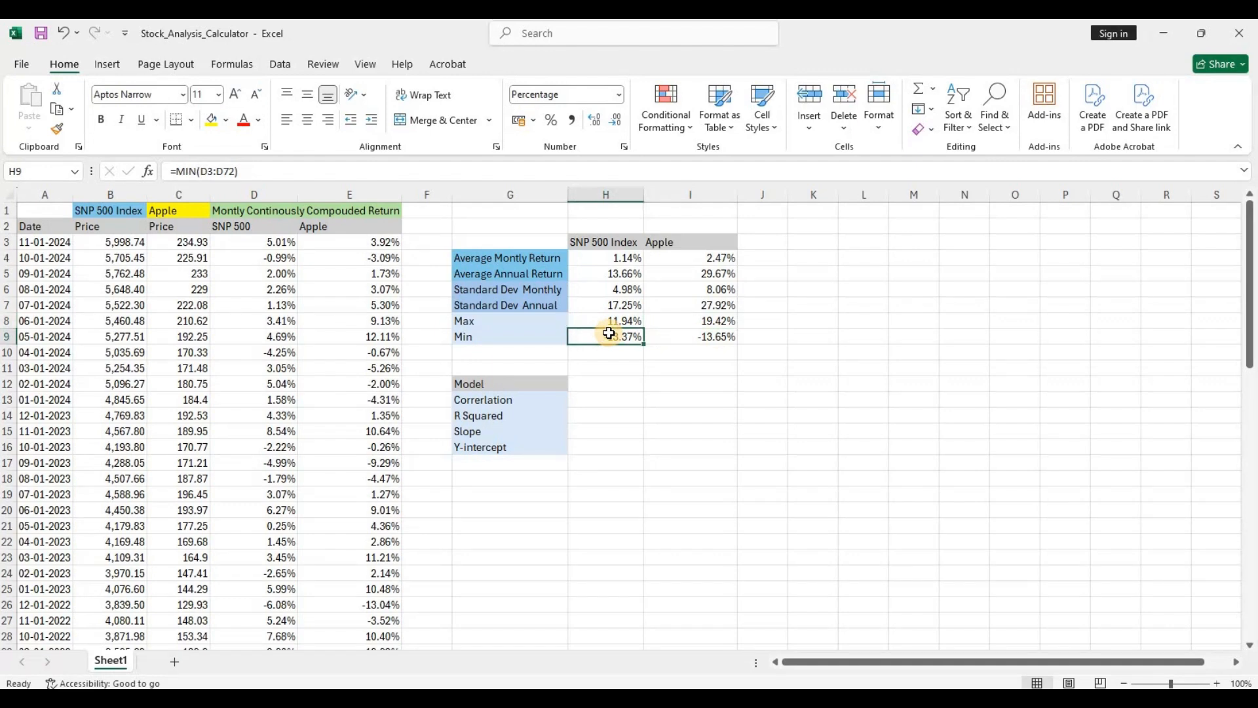
click(697, 339)
click(624, 338)
click(707, 342)
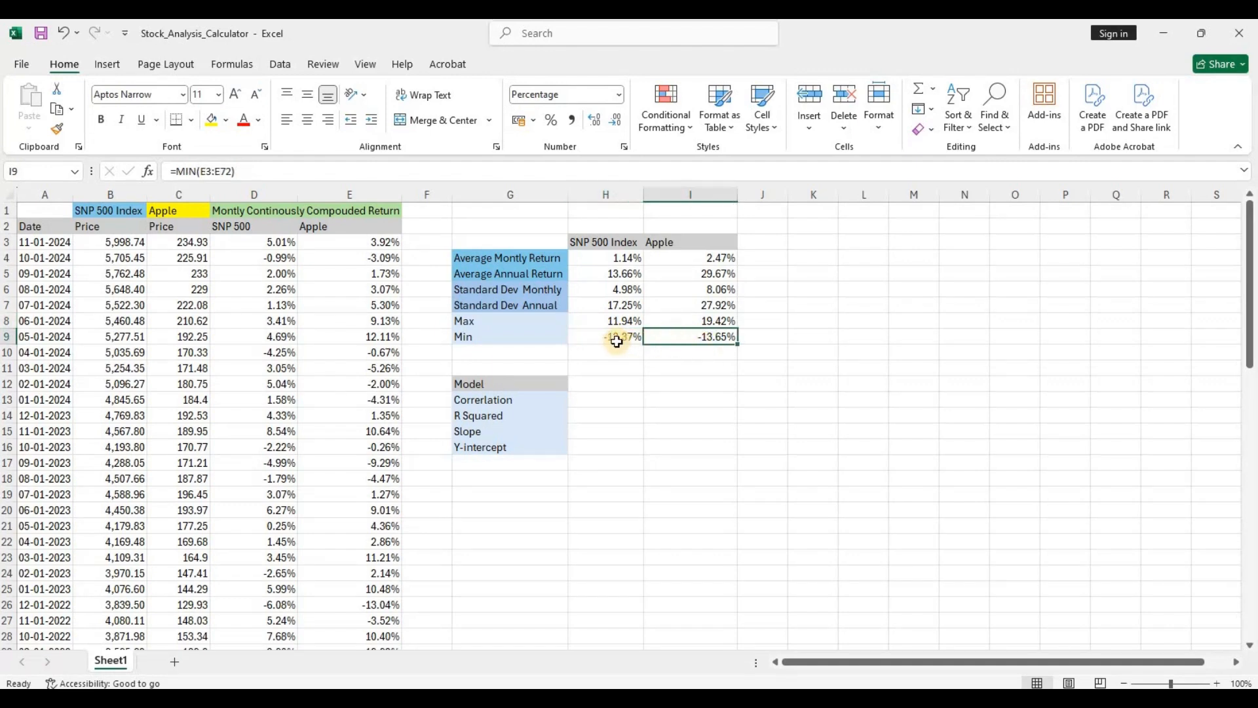
click(590, 335)
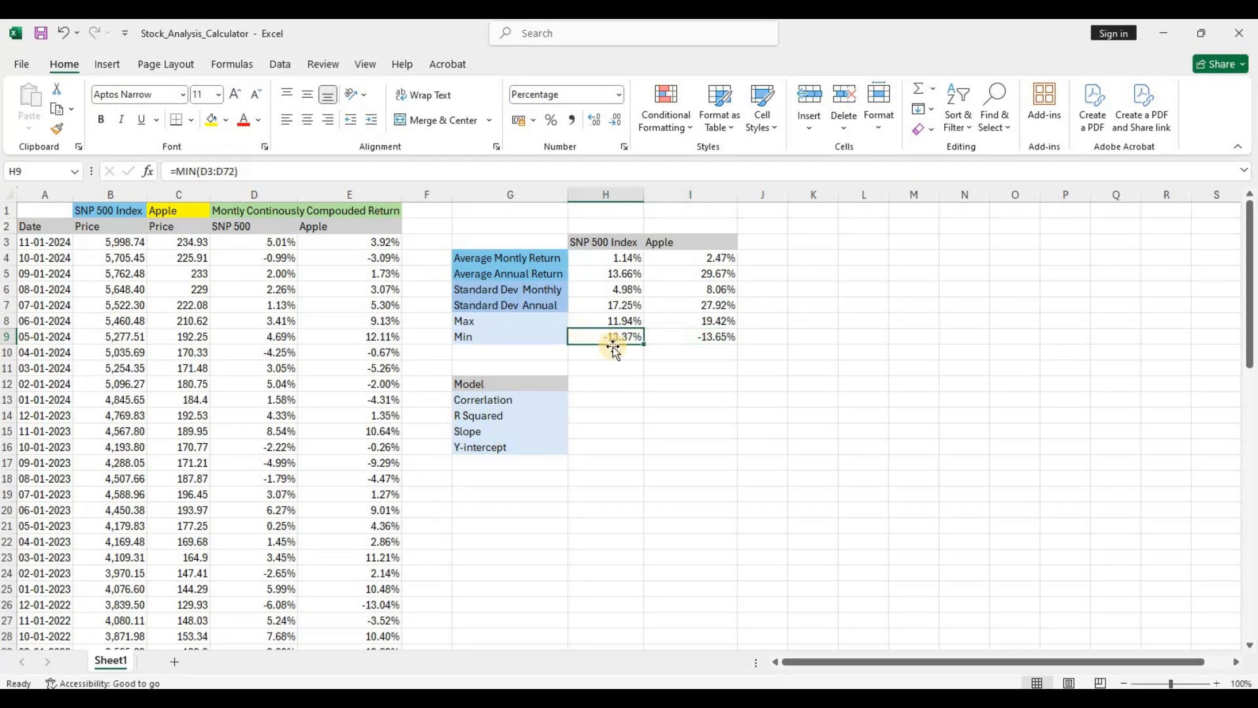
click(709, 342)
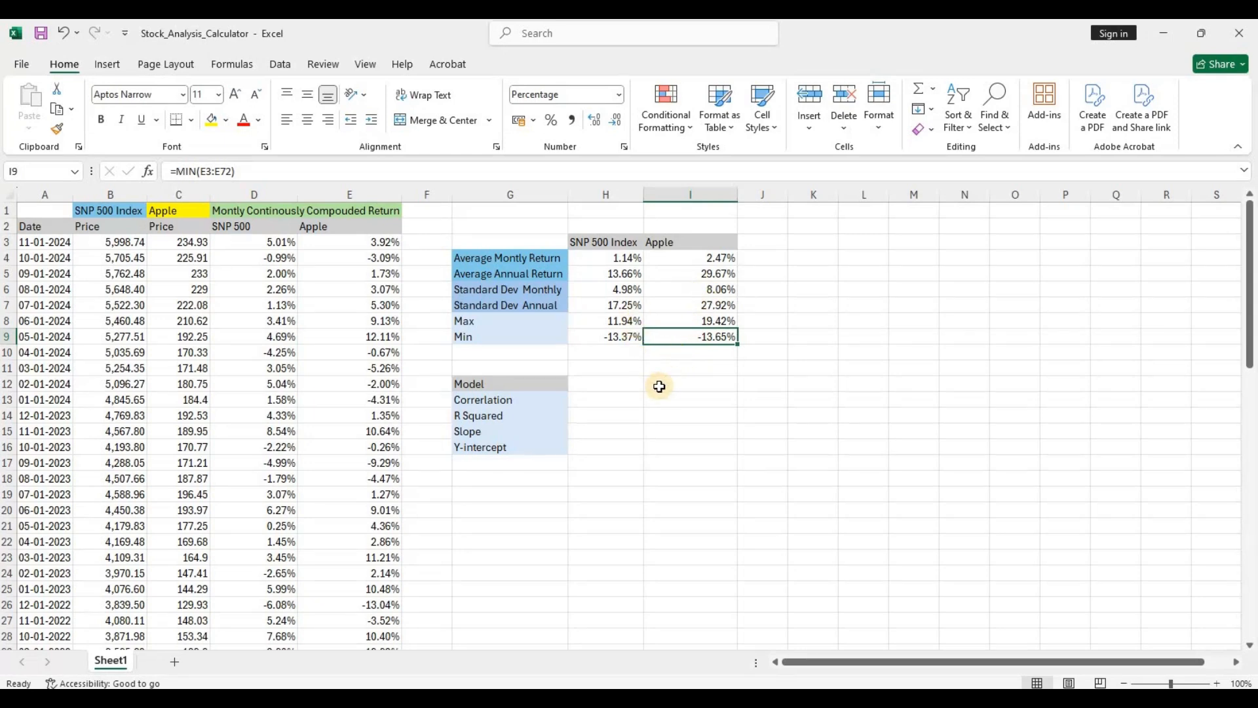
- Enter =CORREL(D3:D72,E3:E72) in H13 as the correlation between the SNP 500 and Apple monthly returns
click(605, 398)
text(=C)
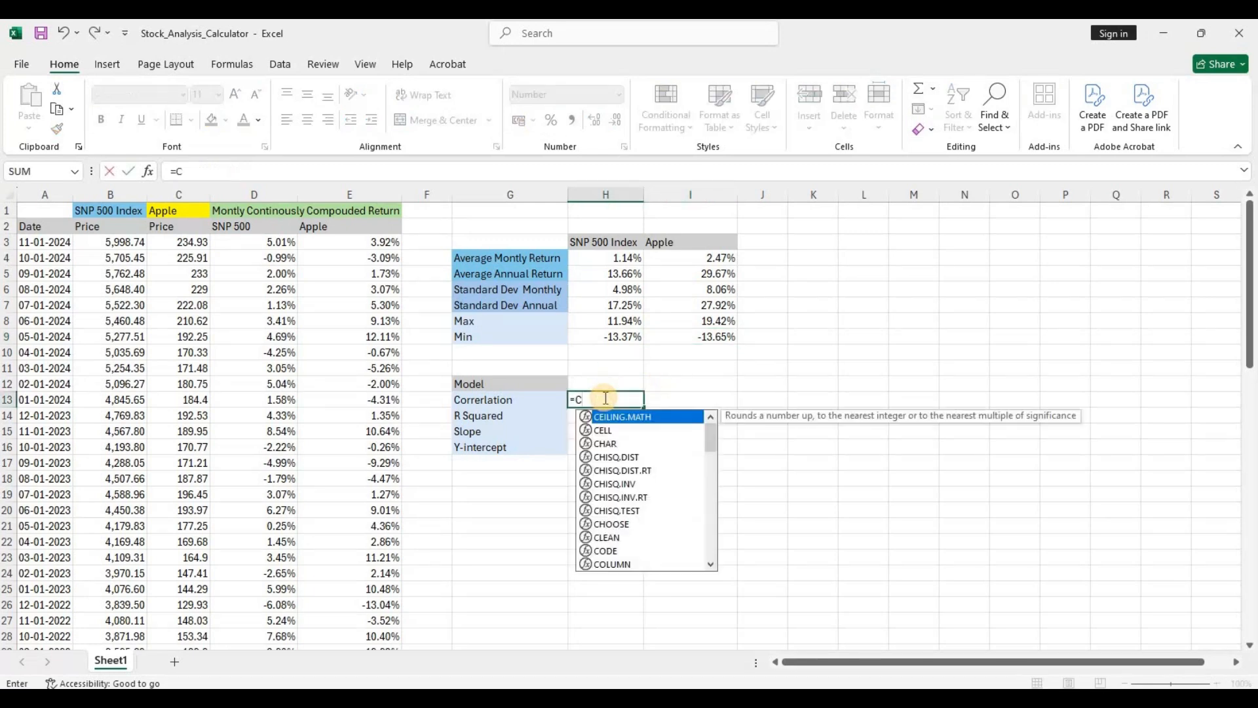
text(orr)
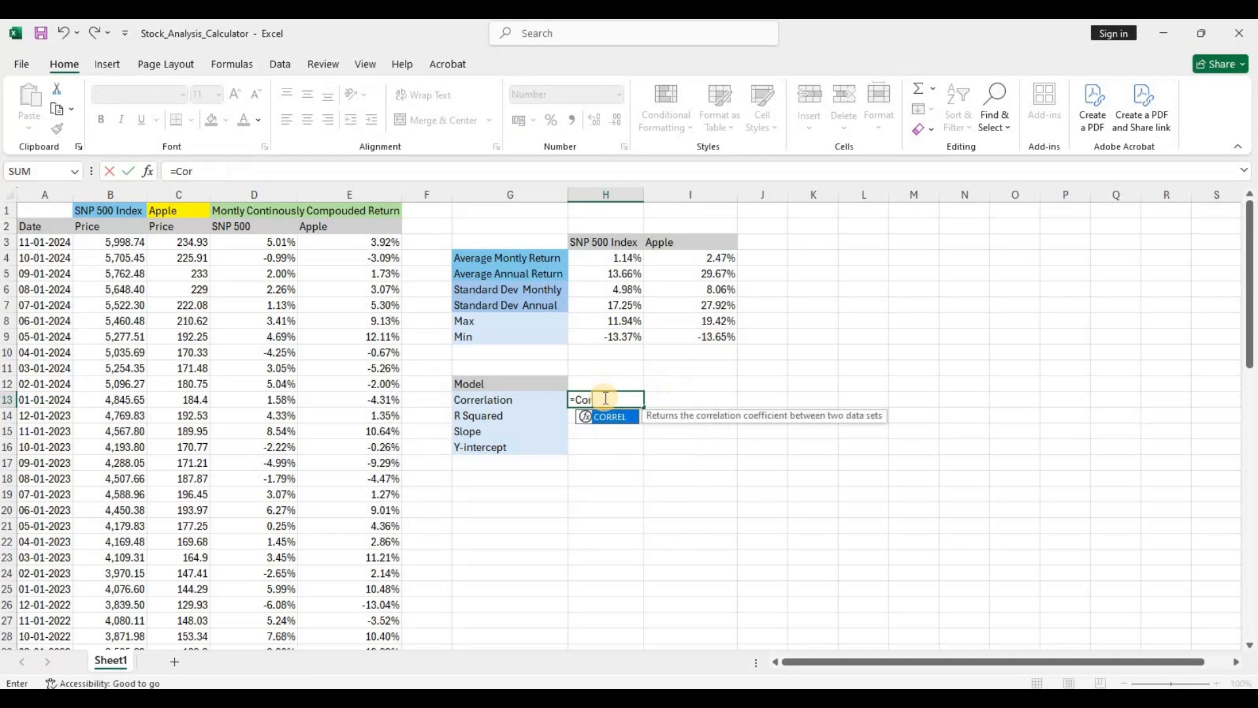
key(Tab)
key(Left)
key(Left)
key(Up)
key(Left)
key(Up)
key(Up)
key(Up)
key(Up)
key(Up)
key(Left)
key(Up)
key(Up)
key(Up)
key(Up)
key(ctrl+shift+Down)
key(shift+Up)
text(,)
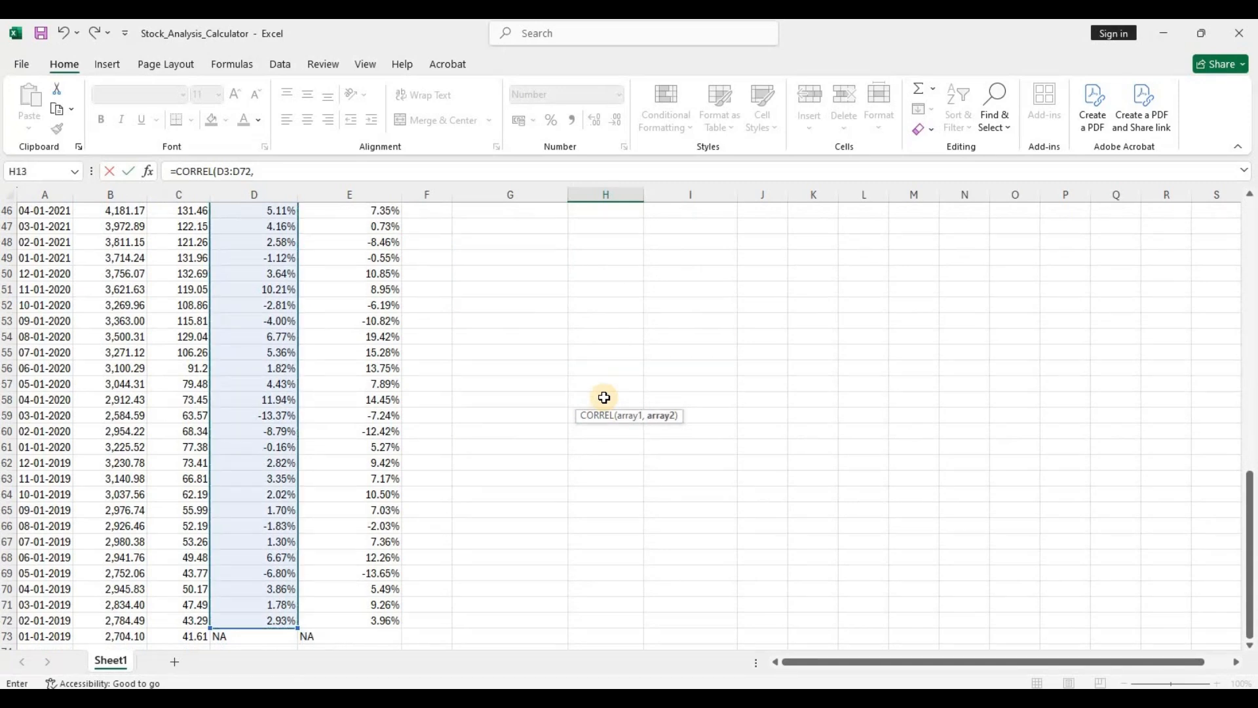
key(Left)
key(Left)
key(Up)
key(Up)
key(Up)
key(Up)
key(Up)
key(Up)
key(Up)
key(Up)
key(Up)
key(Up)
key(Up)
key(Left)
key(Down)
key(ctrl+shift+Down)
key(shift+Up)
key(Return)
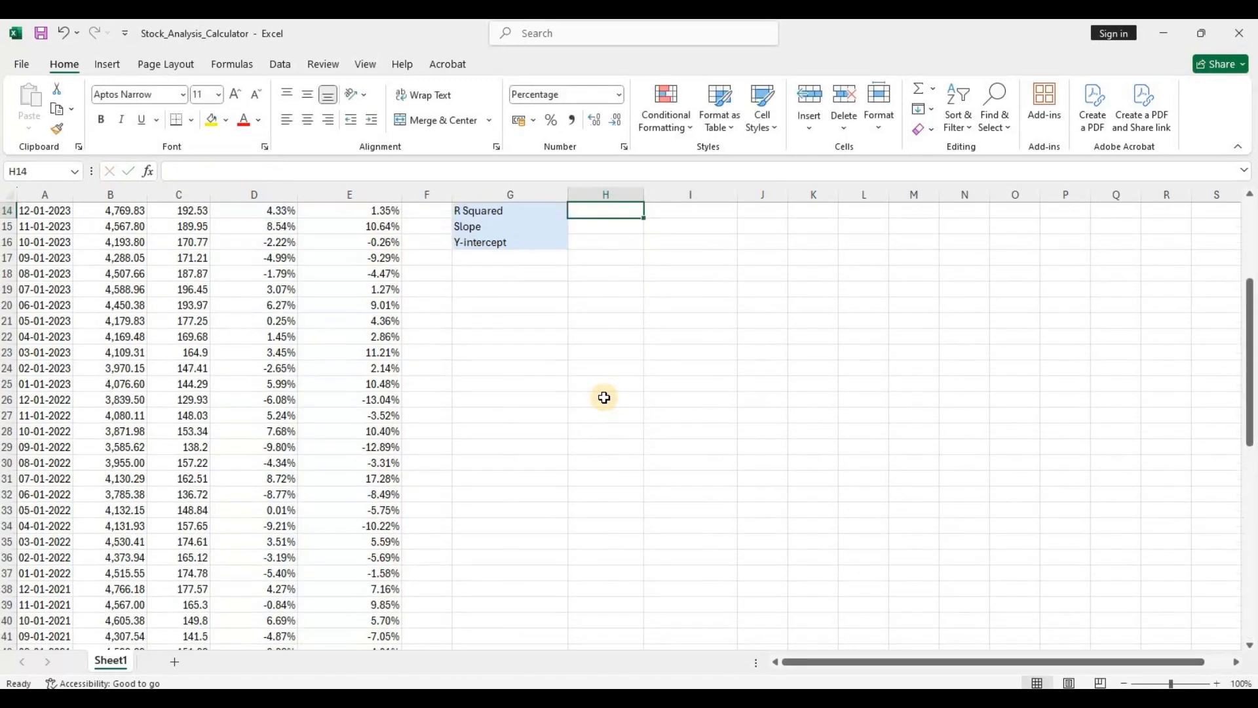
scroll(604, 397, up, 5)
click(633, 399)
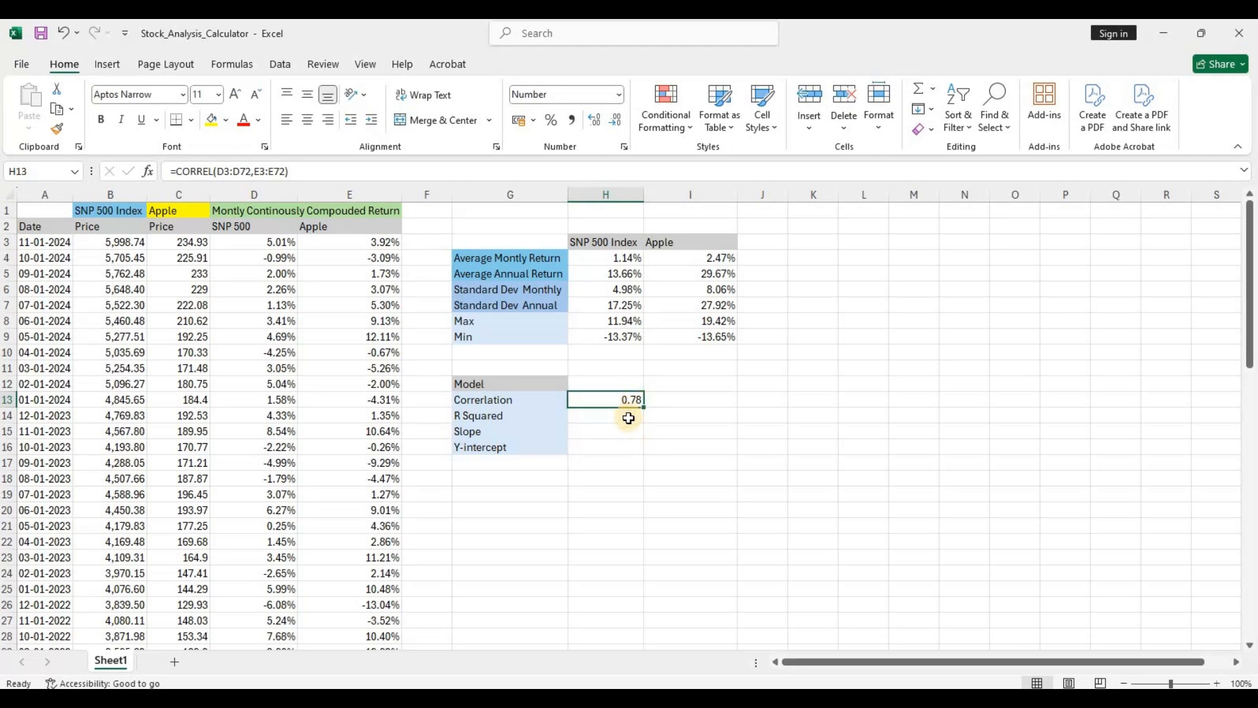
- Enter =RSQ(E3:E72,D3:D72) in H14 as the R Squared of Apple returns against SNP 500 returns
click(629, 418)
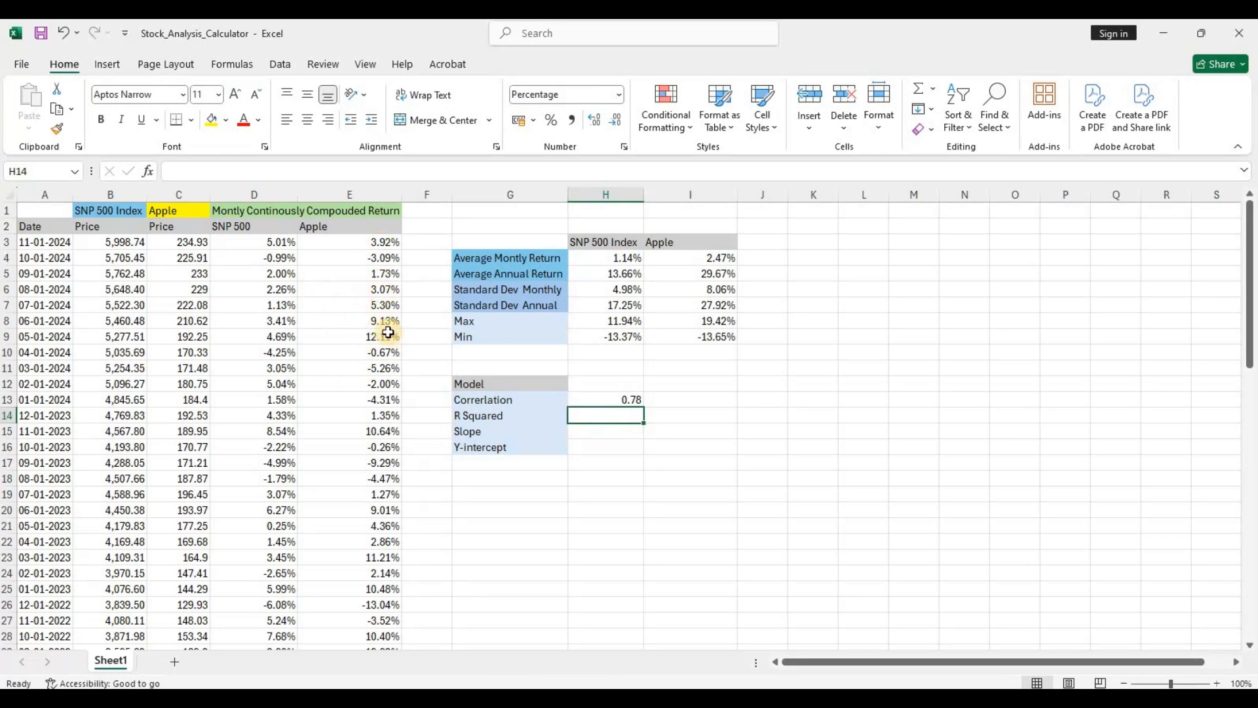
text(=Rs)
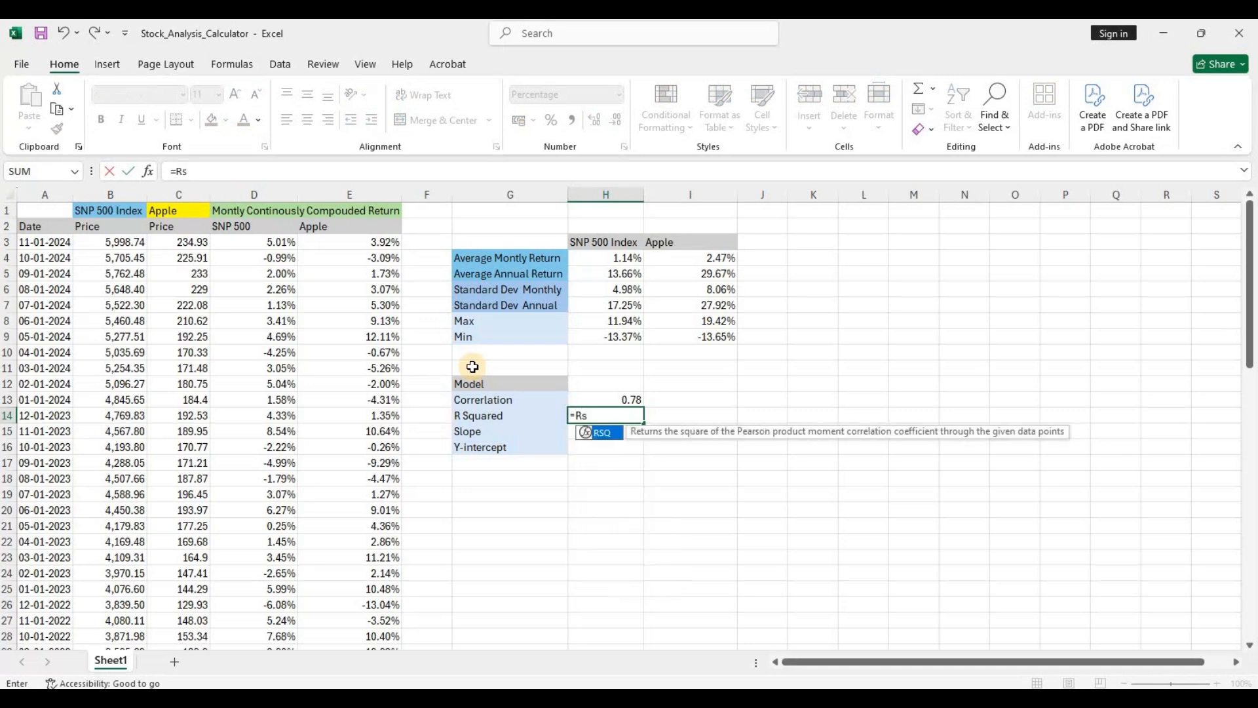
key(Tab)
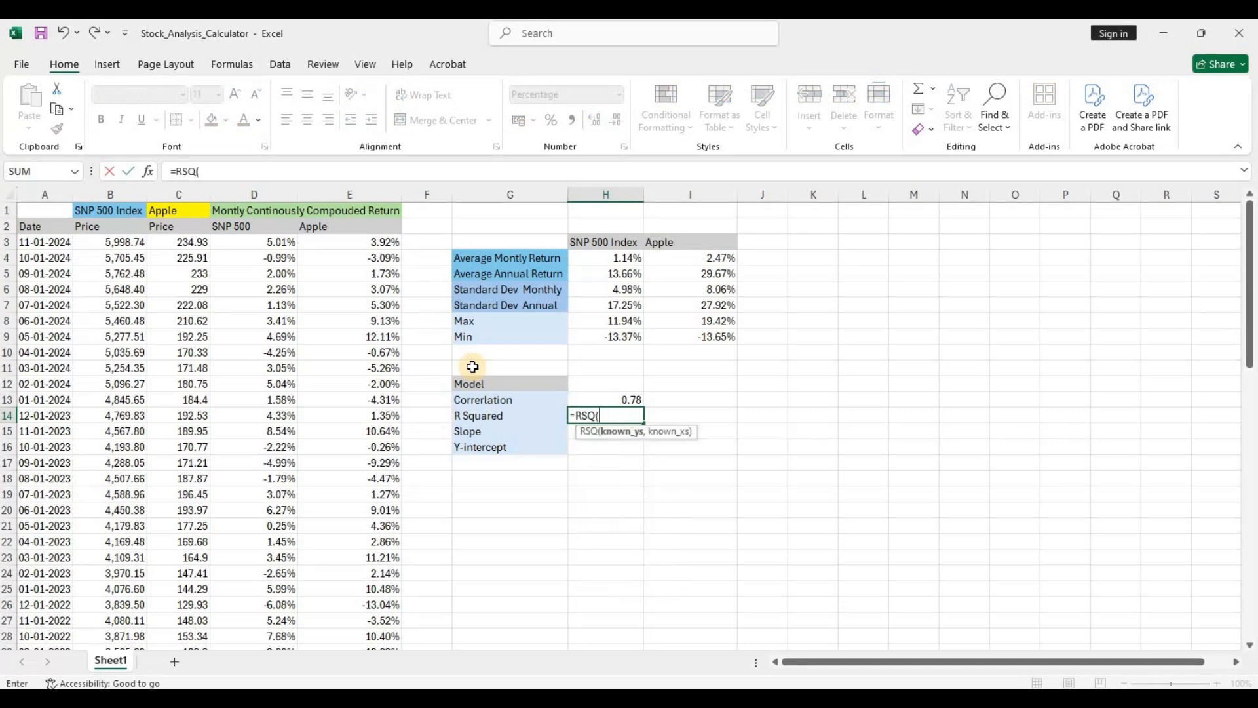
key(Left)
key(Left)
key(Up)
key(Up)
key(Up)
key(Up)
key(Up)
key(Left)
key(Up)
key(Up)
key(Up)
key(Up)
key(Up)
key(Up)
key(ctrl+shift+Down)
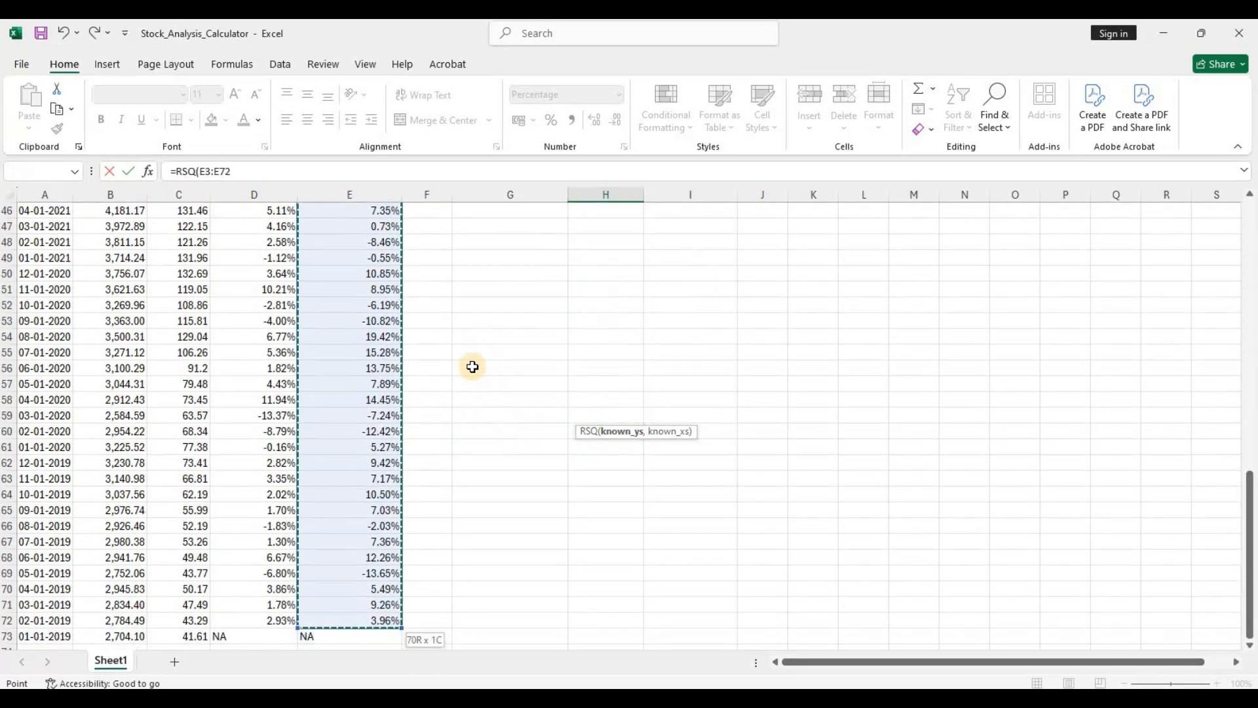
text(<)
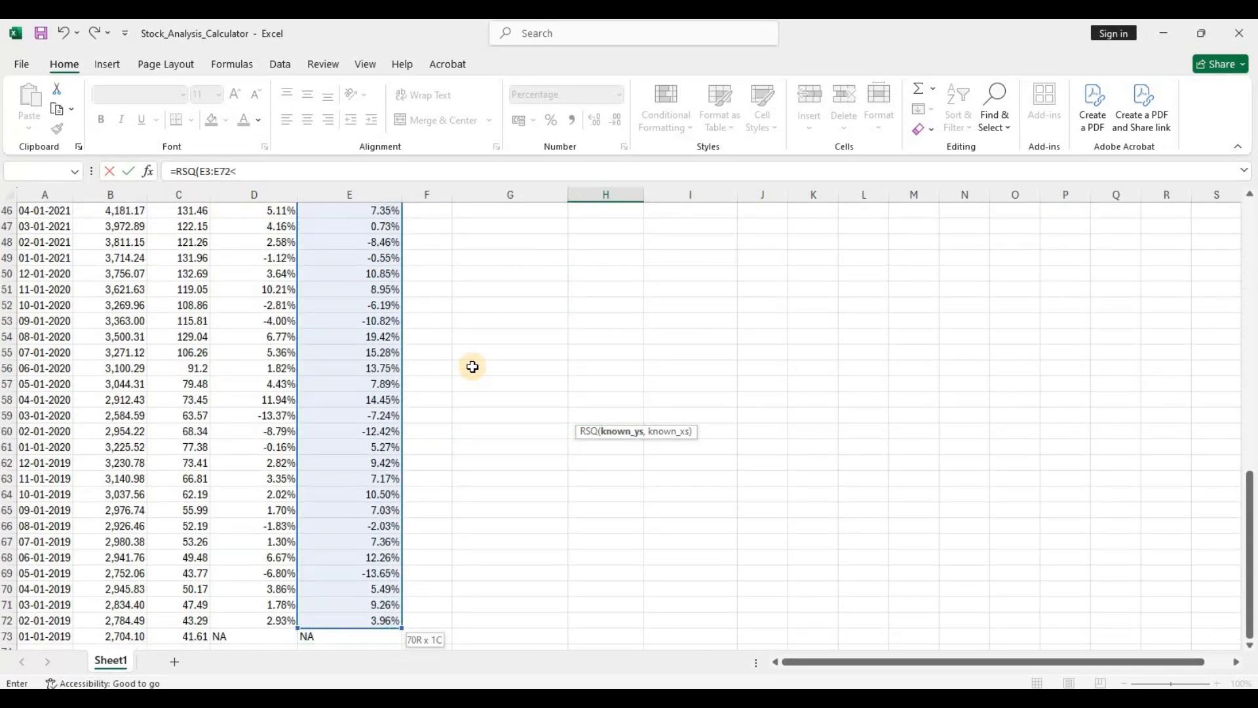
text(,)
key(Left)
key(Up)
key(Up)
key(Up)
key(Up)
key(Up)
key(Up)
key(Up)
key(Up)
key(Up)
key(Up)
key(Up)
key(Up)
key(Up)
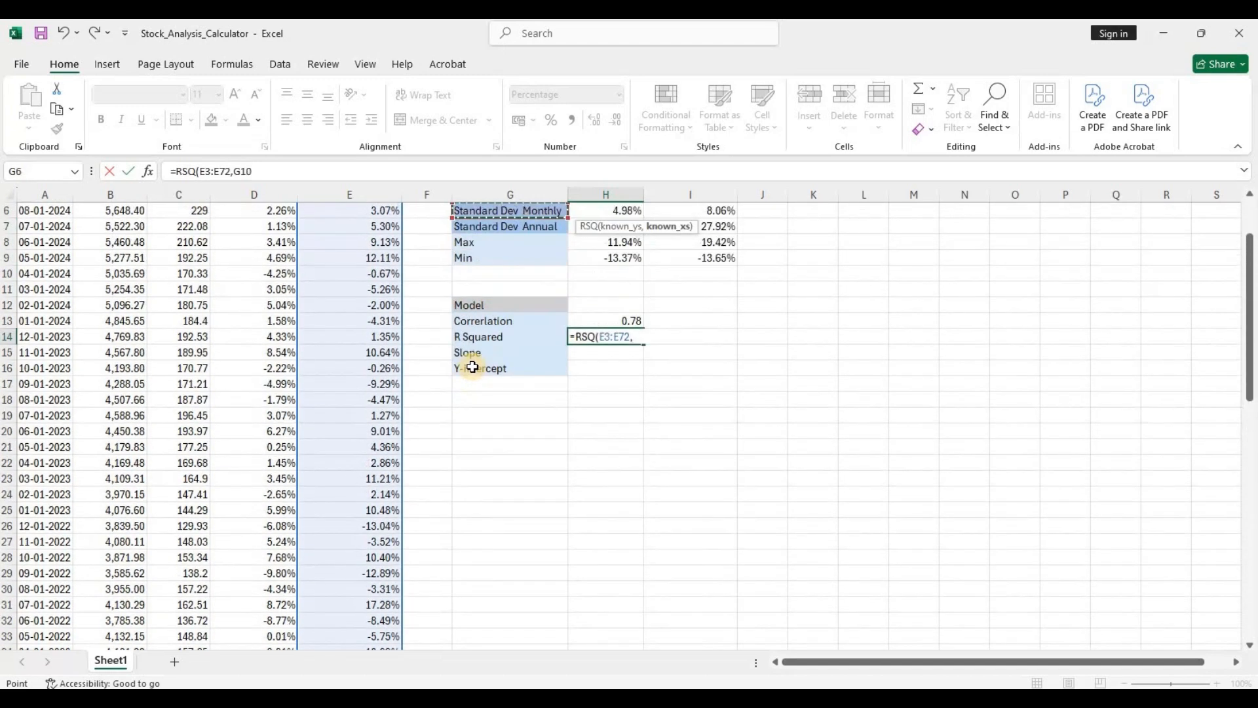
key(Left)
key(Left)
key(Left)
key(Down)
key(Down)
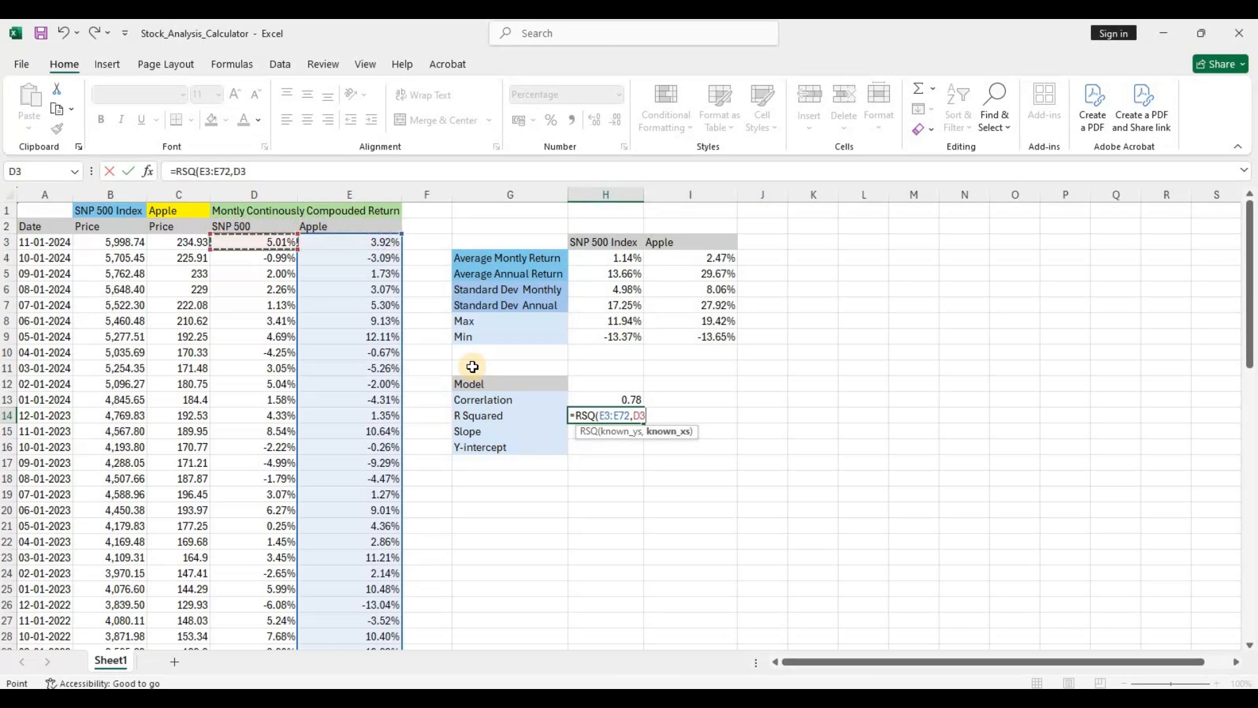
key(ctrl+shift+Down)
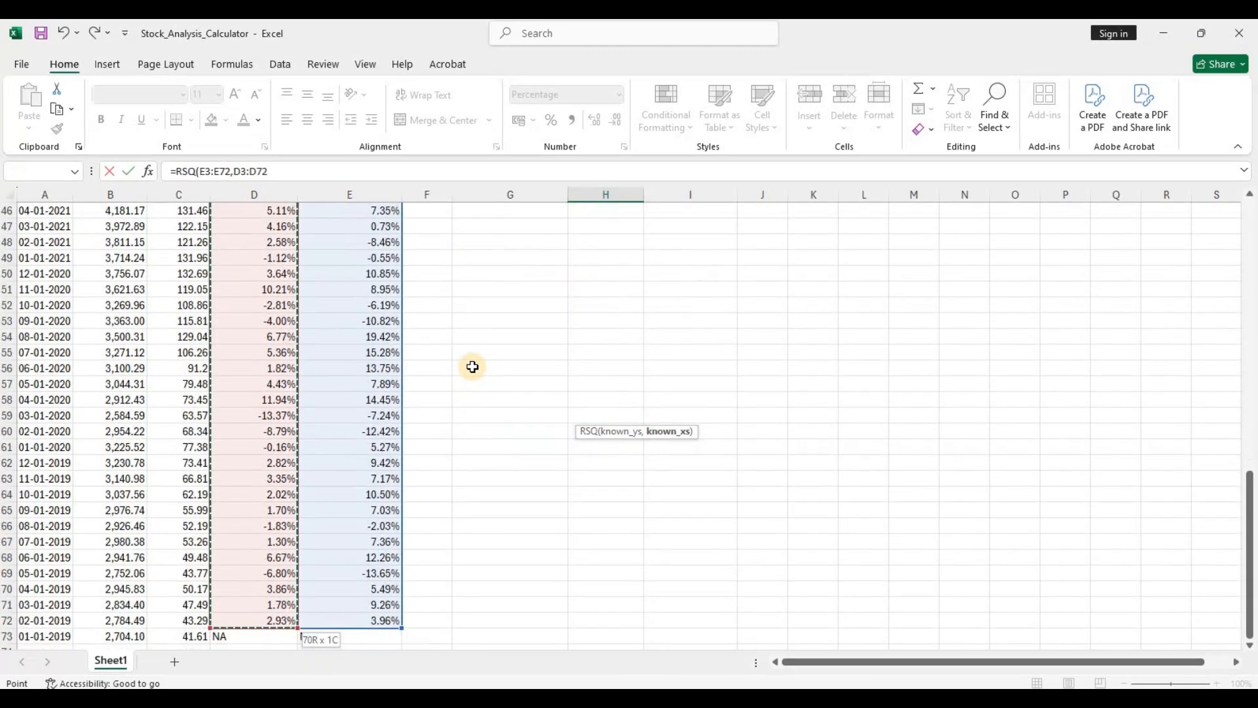
key(Return)
scroll(472, 366, up, 5)
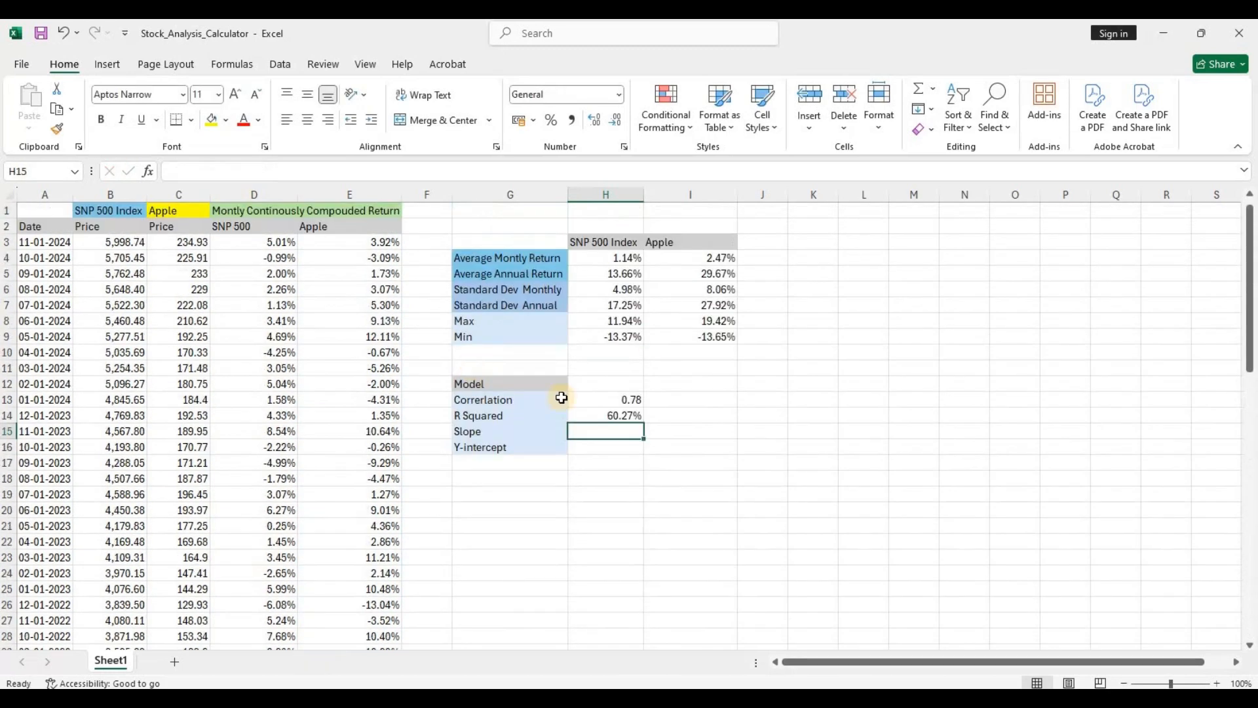
click(638, 421)
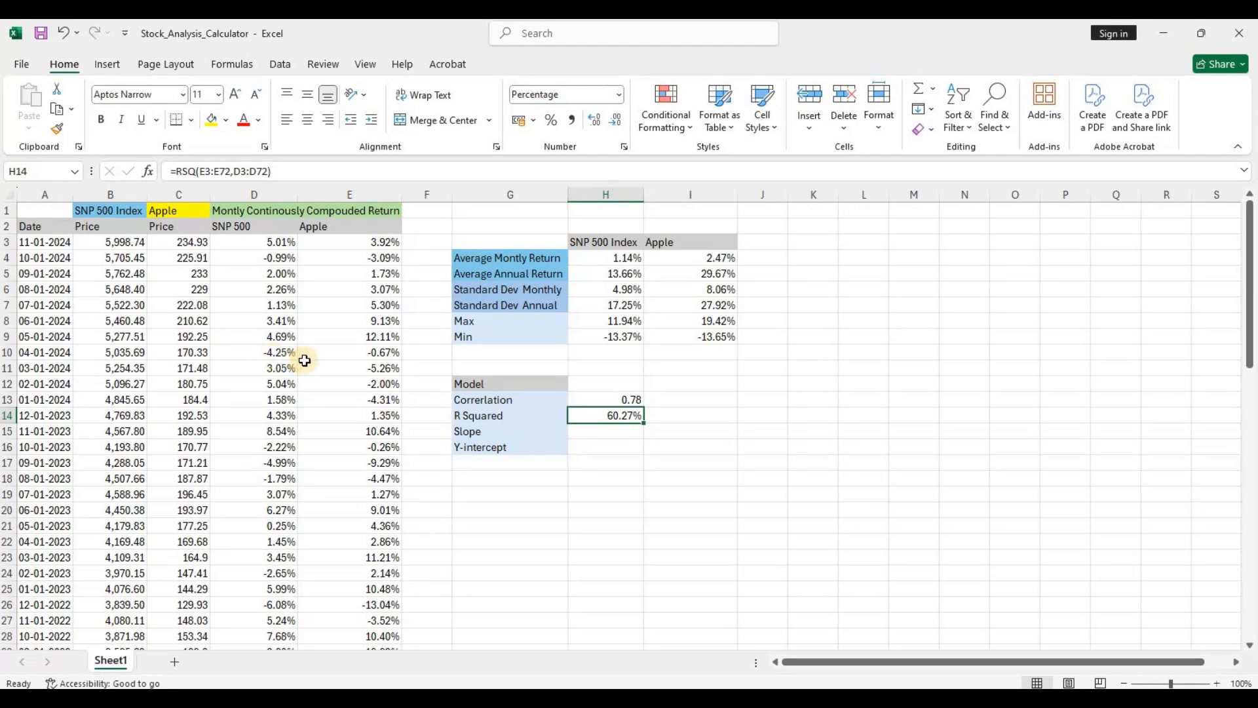
- Enter =SLOPE(E3:E72,D3:D72) in H15 as the regression slope of Apple returns on SNP 500 returns
click(614, 434)
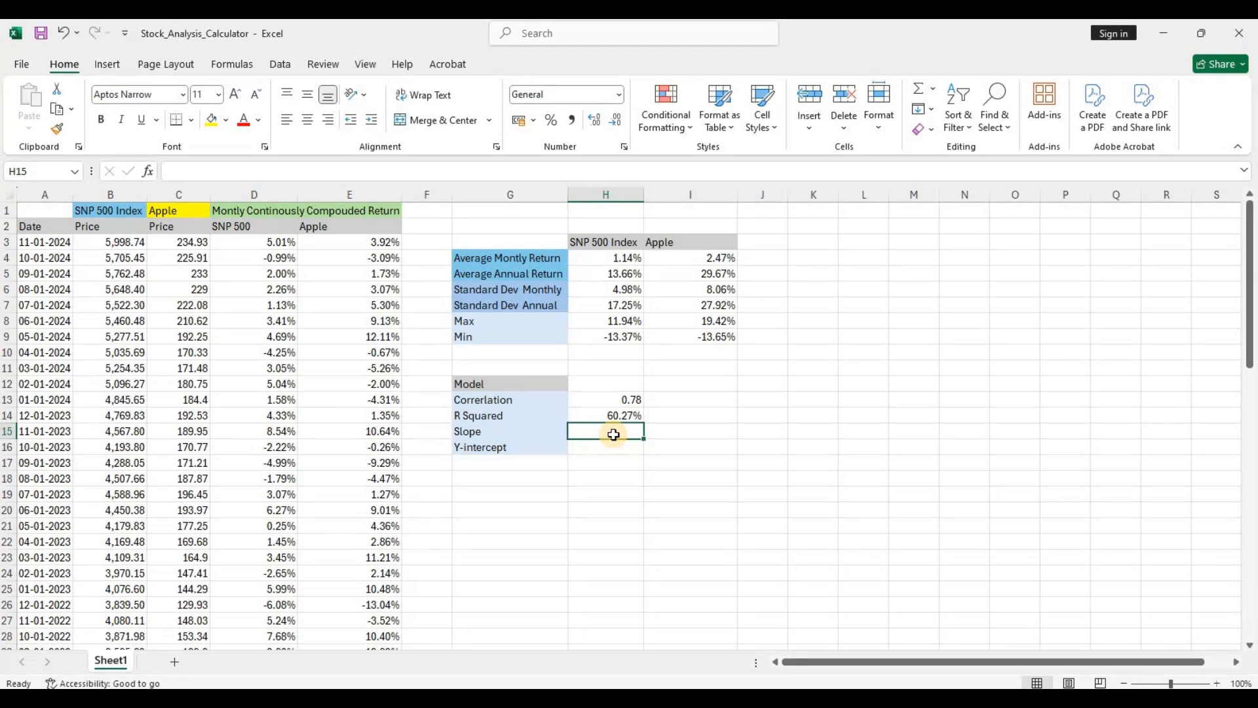
text(=sl)
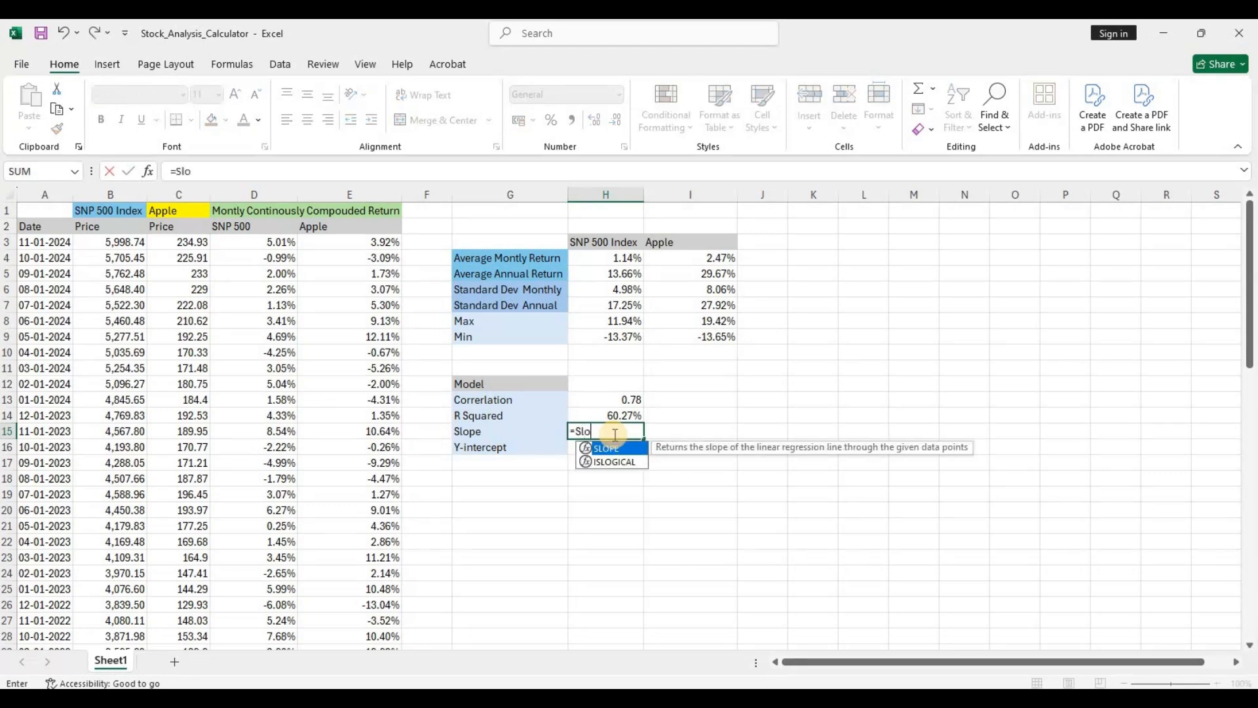
key(Tab)
key(Left)
key(Left)
key(Up)
key(Up)
key(Up)
key(Up)
key(Up)
key(Up)
key(Left)
key(Up)
key(Up)
key(Up)
key(Up)
key(Up)
key(Up)
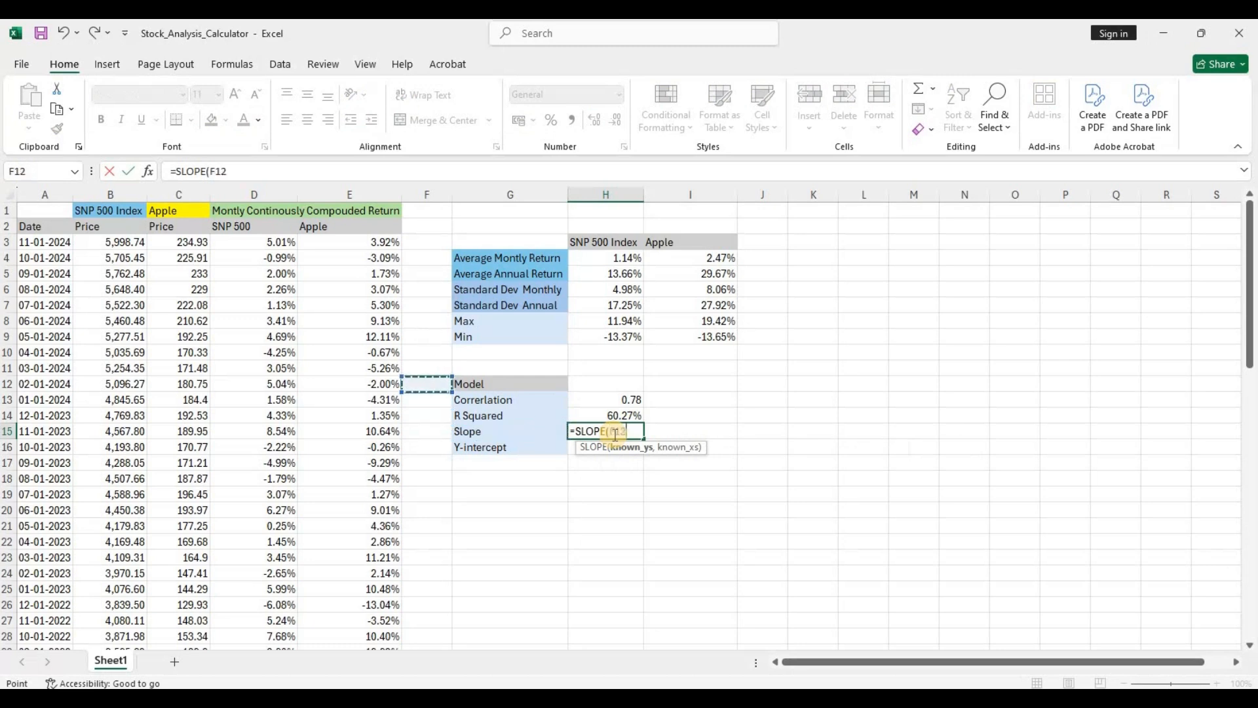
key(ctrl+shift+Down)
key(shift+Up)
text(,)
key(Left)
key(Left)
key(Left)
key(Left)
key(Up)
key(Up)
key(Up)
key(Up)
key(Up)
key(Up)
key(Up)
key(Up)
key(Up)
key(Up)
key(Up)
key(Up)
key(Up)
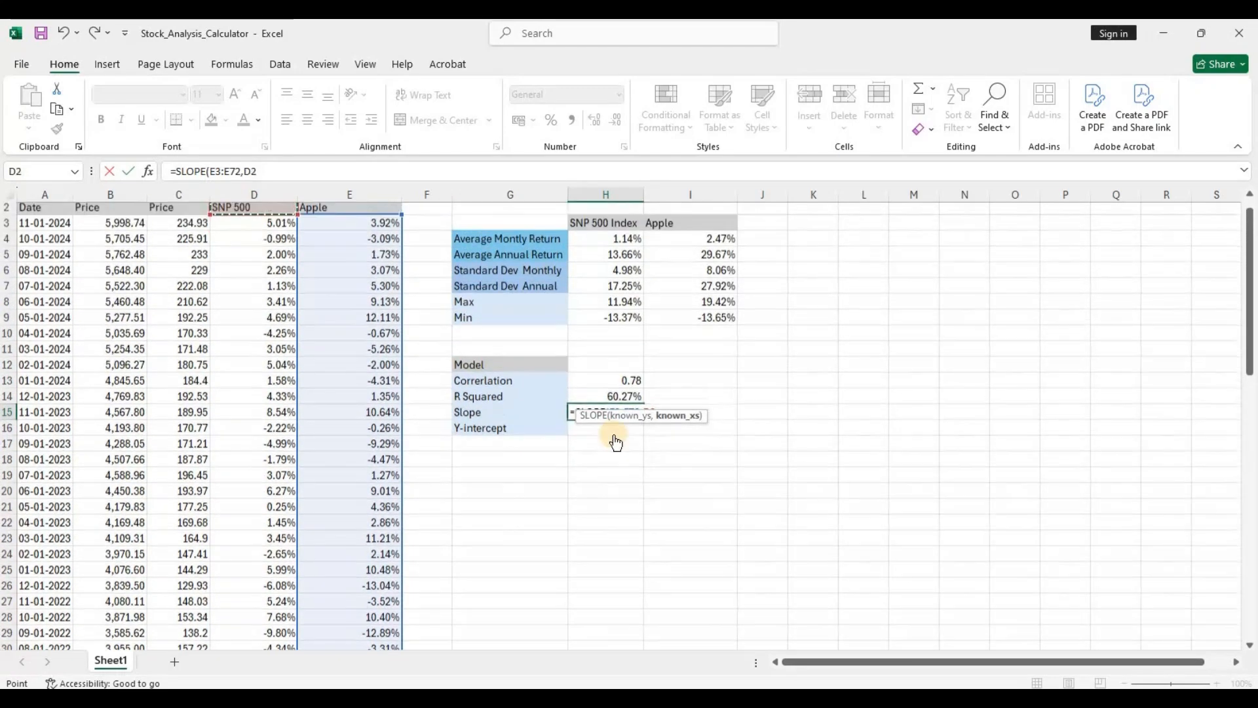
key(Down)
key(ctrl+shift+Down)
key(shift+Up)
key(Return)
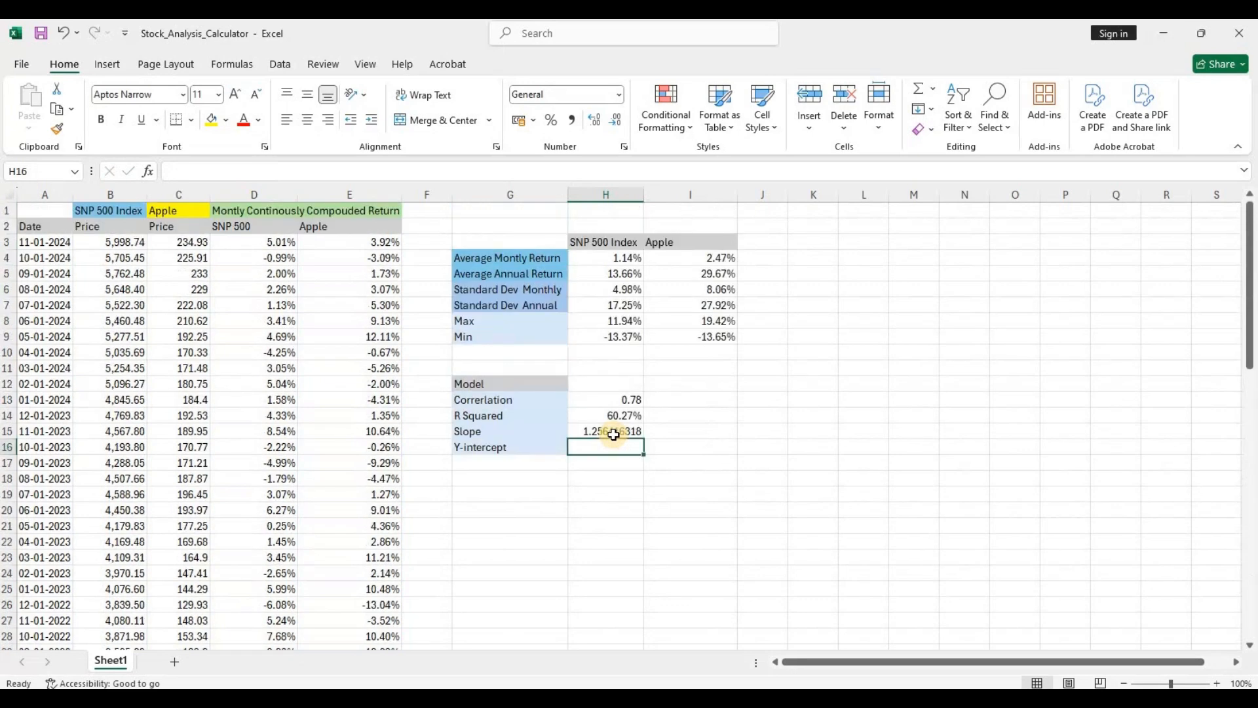
click(624, 433)
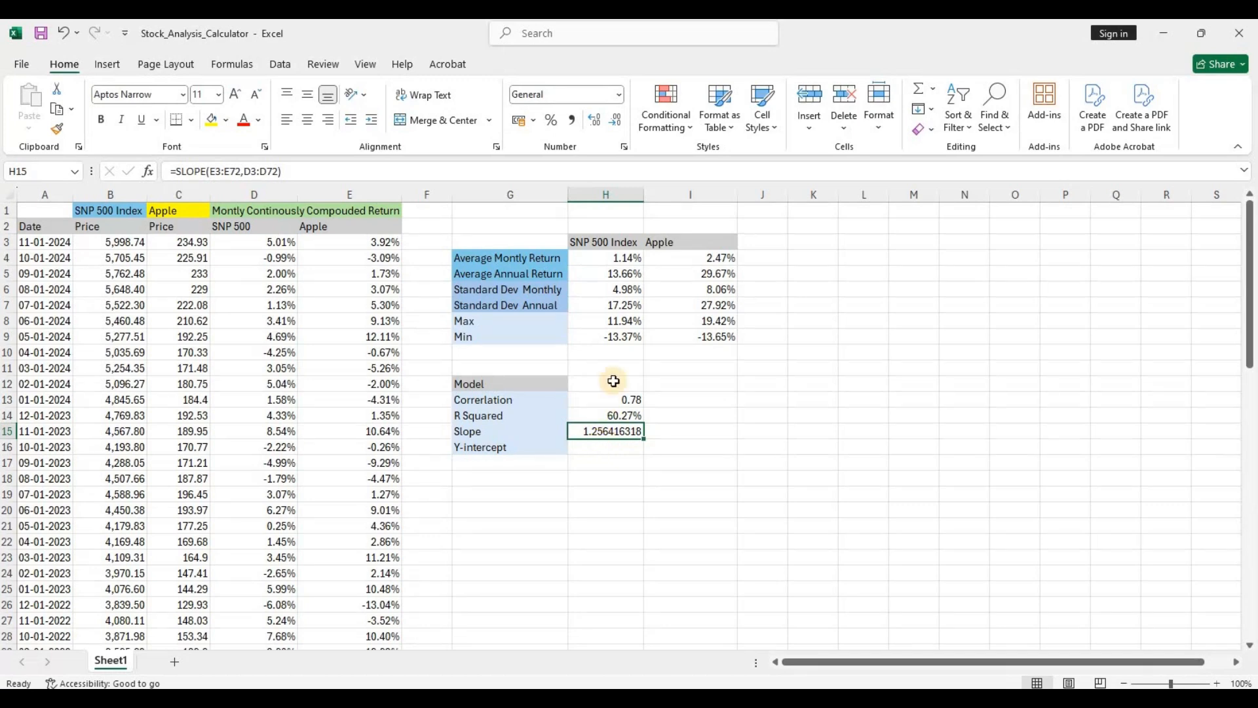
click(251, 244)
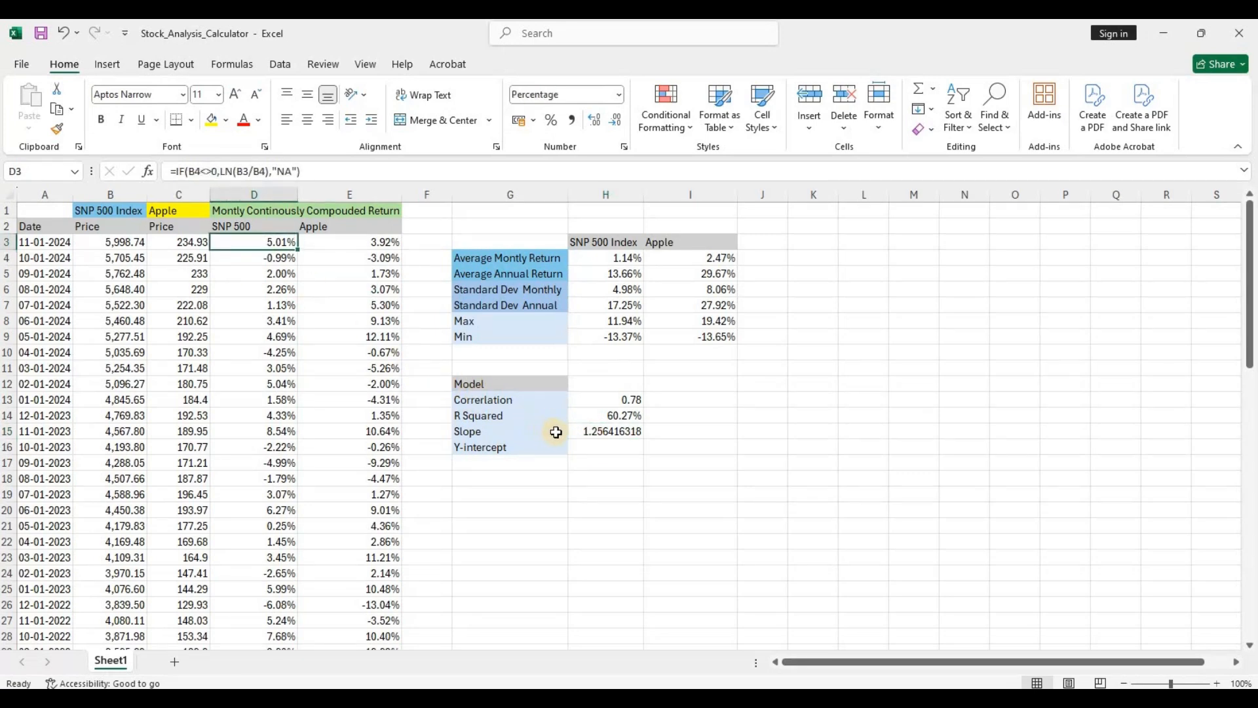
- Enter =INTERCEPT(E3:E72,D3:D72) in H16 as the Y-intercept of Apple returns on SNP 500 returns
click(604, 447)
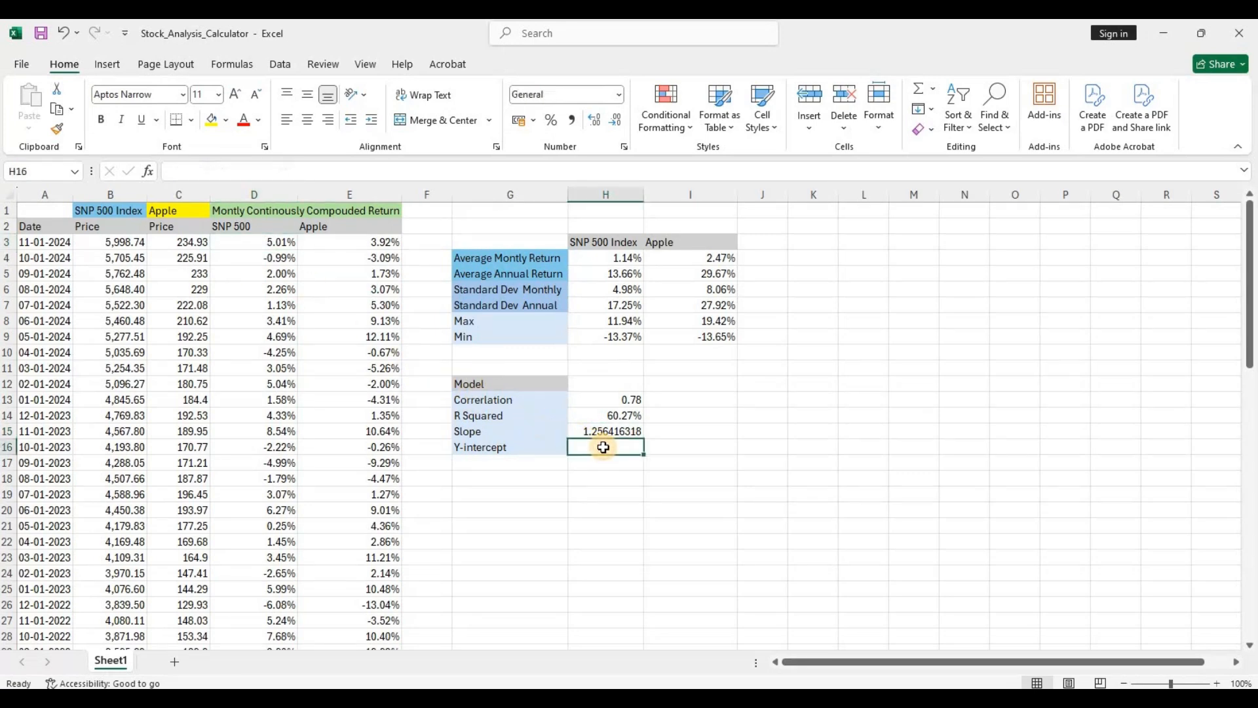
text(=)
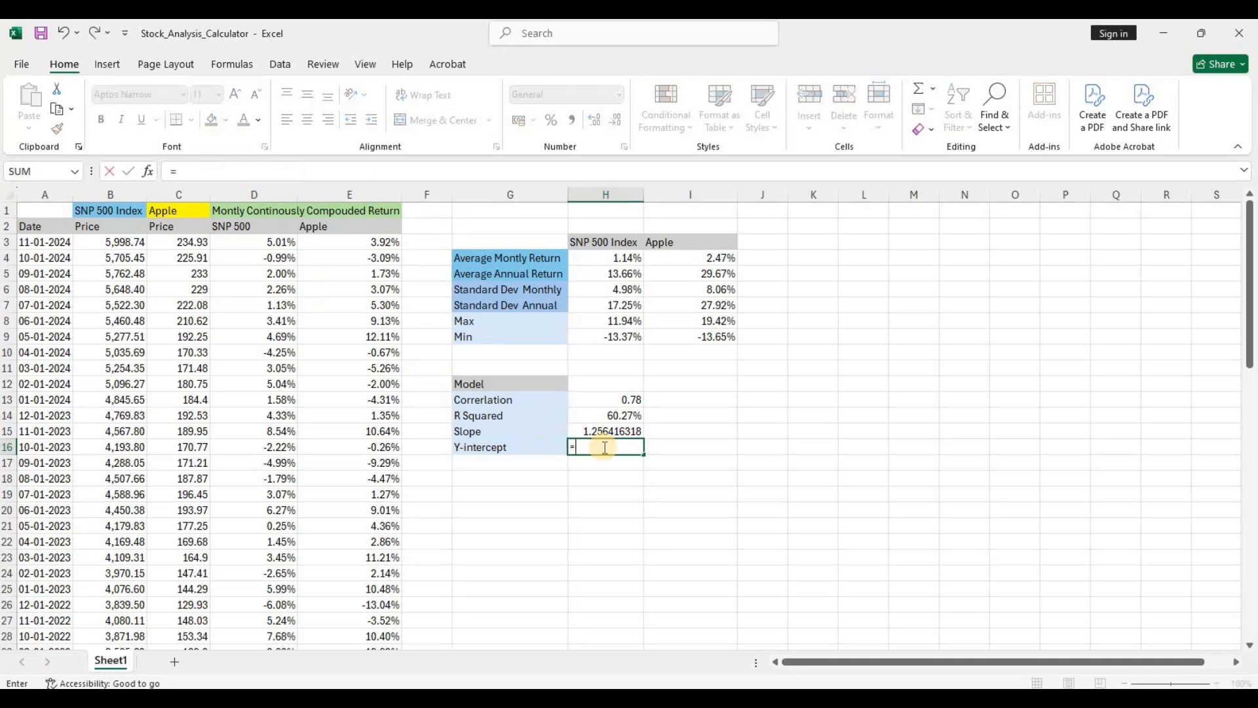
text(in)
key(Down)
key(Down)
key(Down)
key(Down)
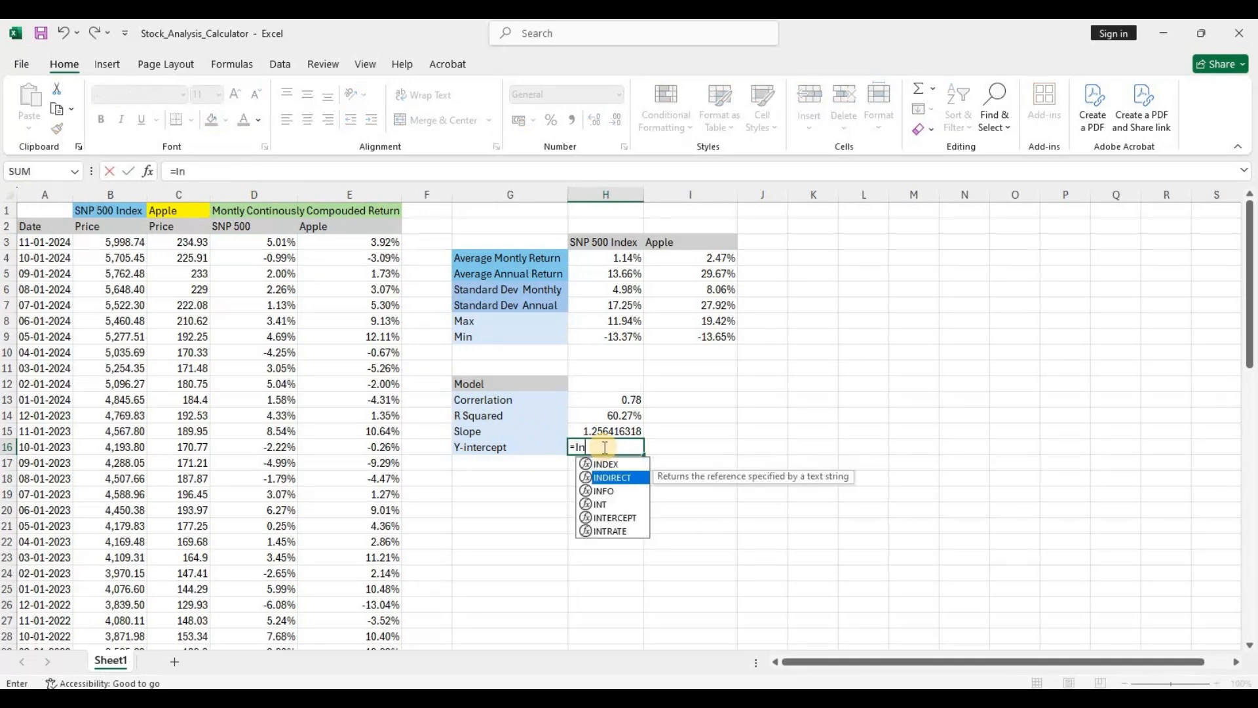
key(Tab)
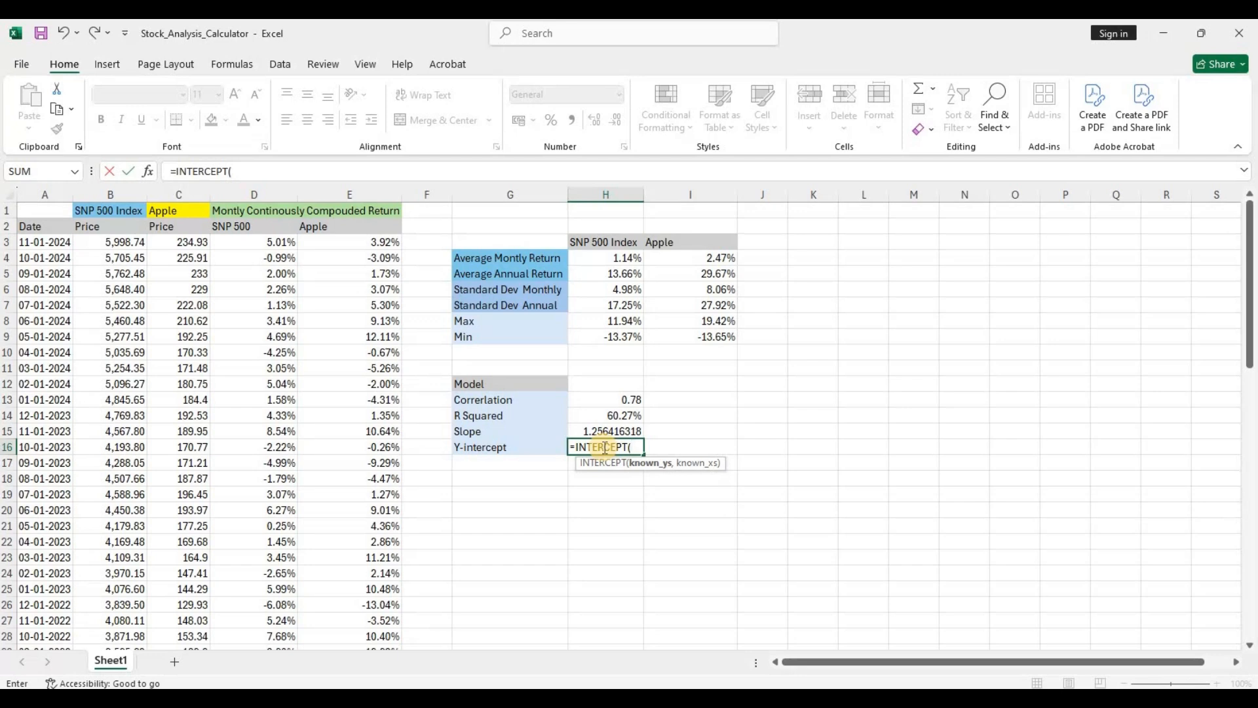
key(Up)
key(Up)
key(Up)
key(Left)
key(Left)
key(Up)
key(Up)
key(Up)
key(Up)
key(Up)
key(Up)
key(Up)
key(Up)
key(Up)
key(Up)
key(Up)
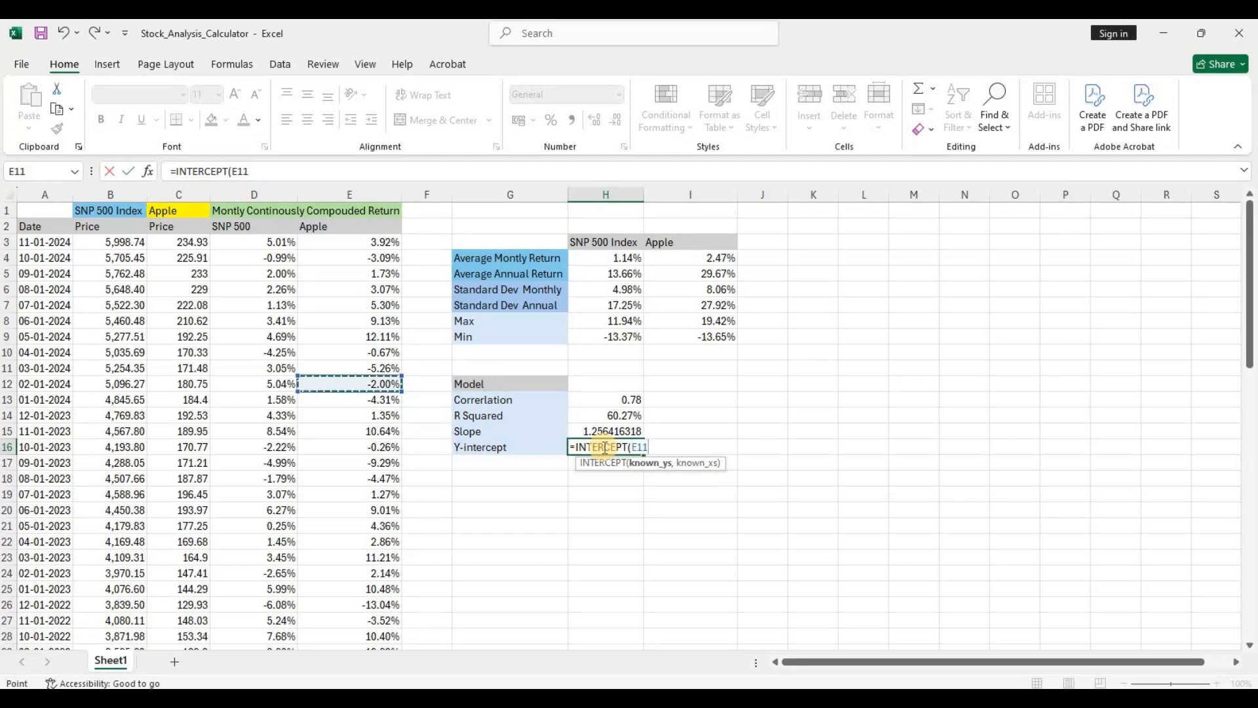
key(Down)
key(ctrl+shift+Down)
key(shift+Up)
text(,)
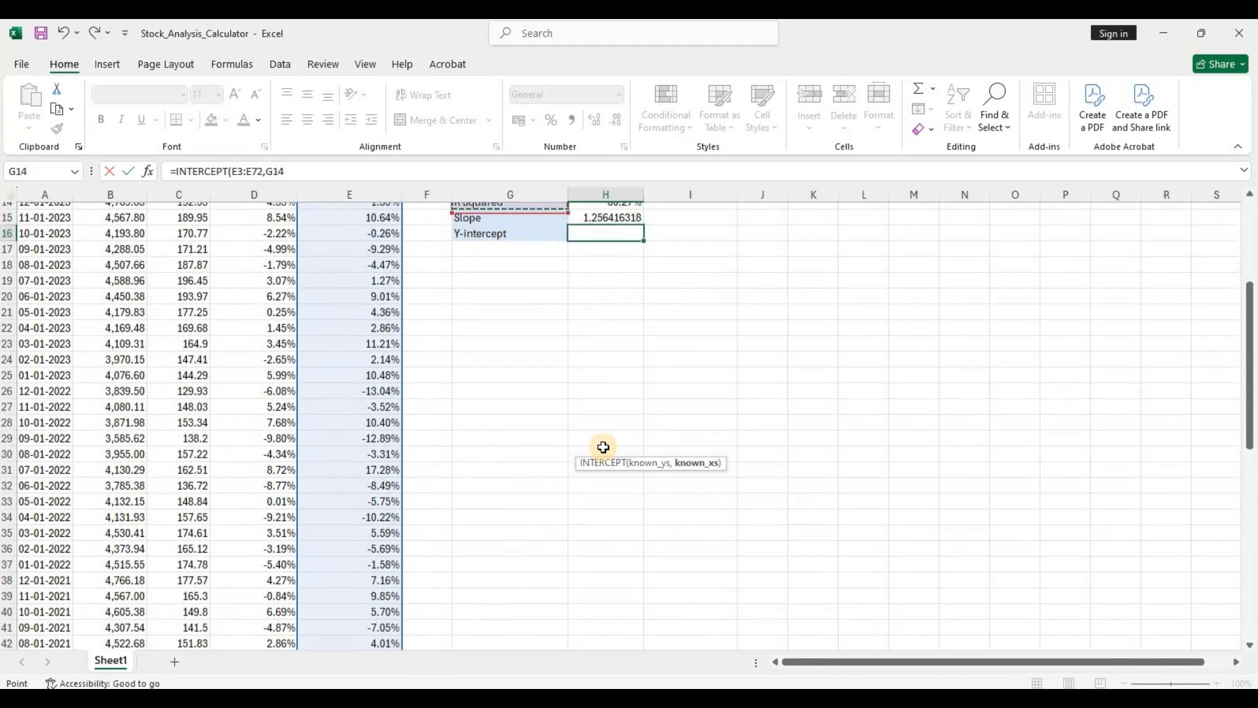
key(Left)
key(Up)
key(Up)
key(Up)
key(Up)
key(Up)
key(Up)
key(Up)
key(Up)
key(Up)
key(Up)
key(Up)
key(Up)
key(Up)
key(Up)
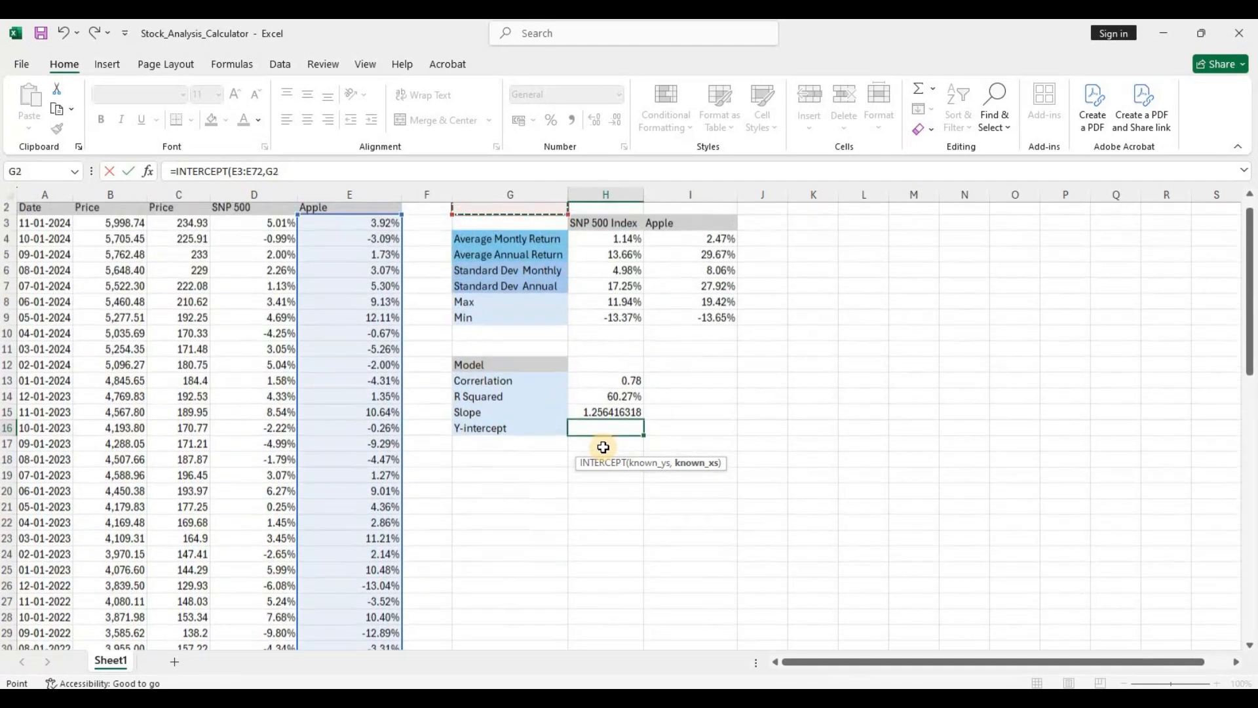
key(Left)
key(Left)
key(Left)
key(Down)
key(ctrl+shift+Down)
key(shift+Up)
key(Return)
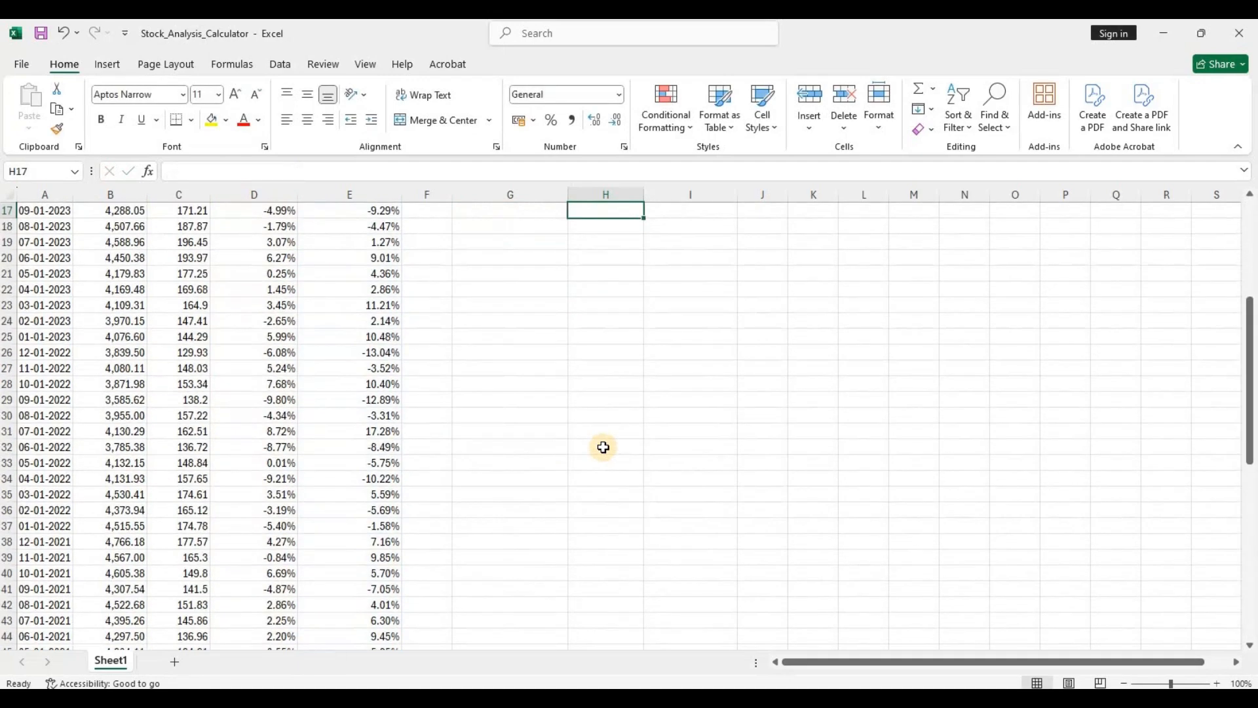
- Format the Y-intercept in H16 as a percentage with two decimal places
click(630, 426)
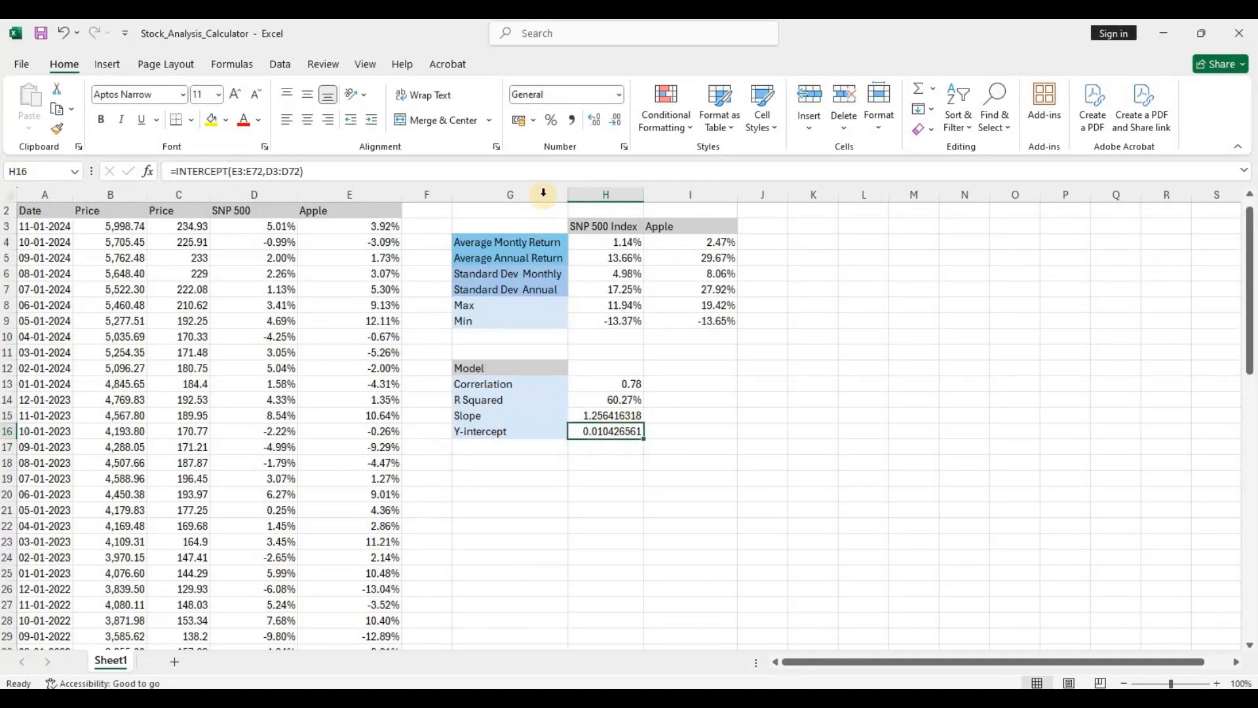
click(551, 120)
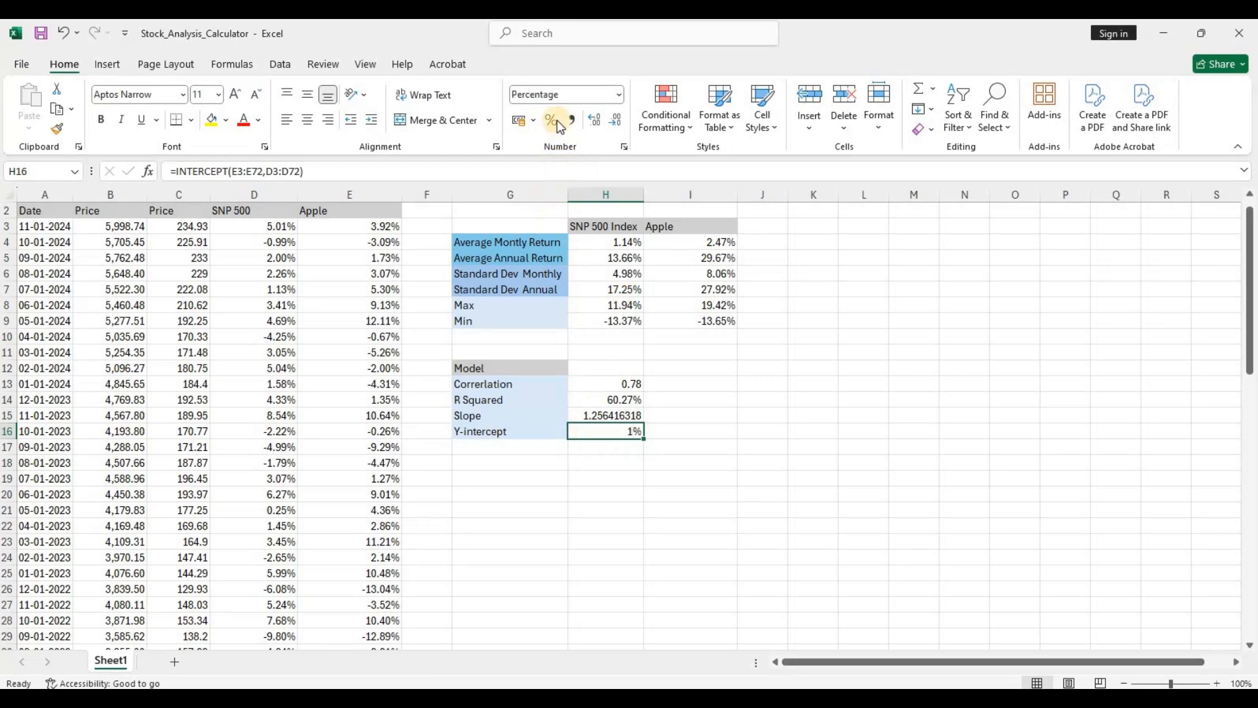
click(596, 122)
click(596, 122)
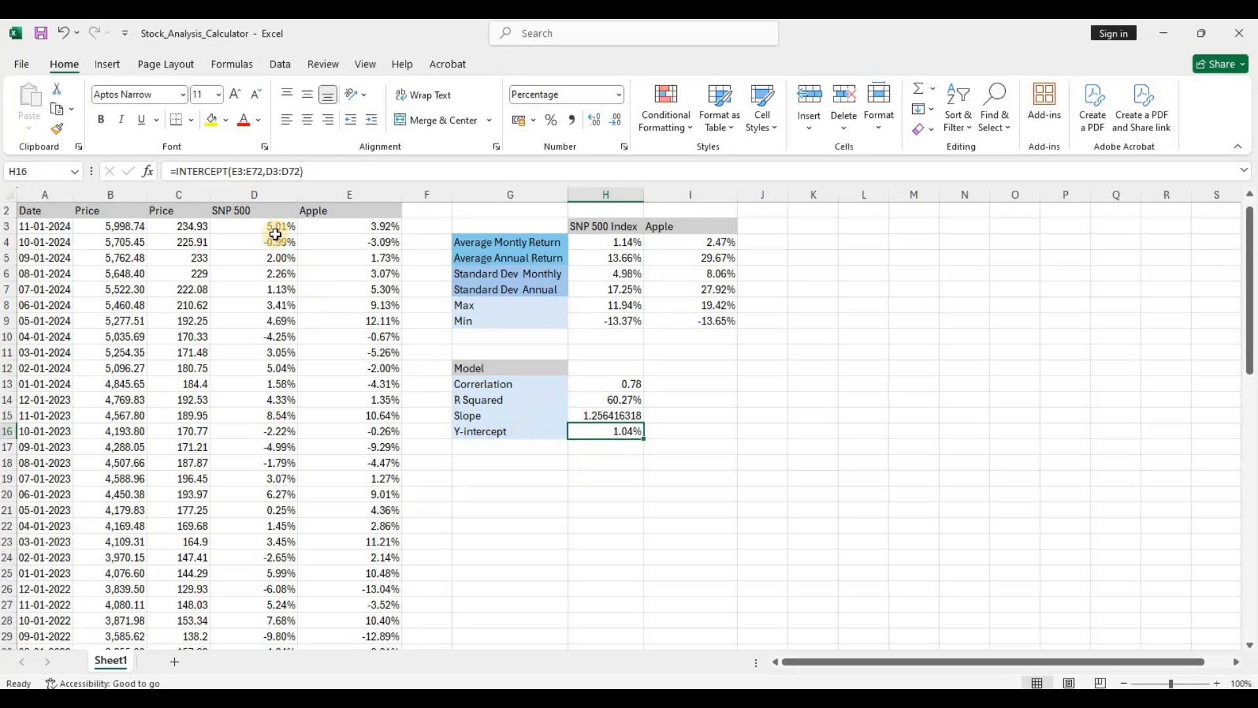
- Insert a scatter chart of the SNP 500 and Apple monthly returns in D2:E72 and place it below the Model table
click(260, 215)
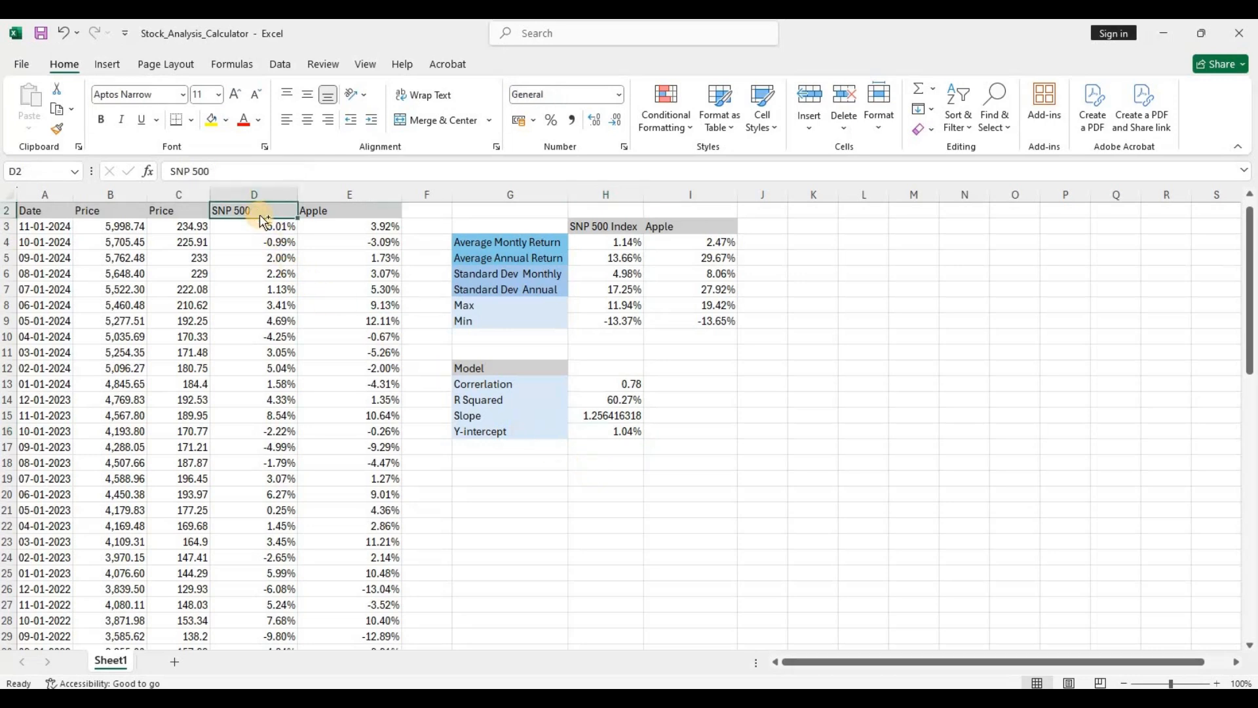
key(shift+Right)
key(ctrl+shift+Down)
key(shift+Up)
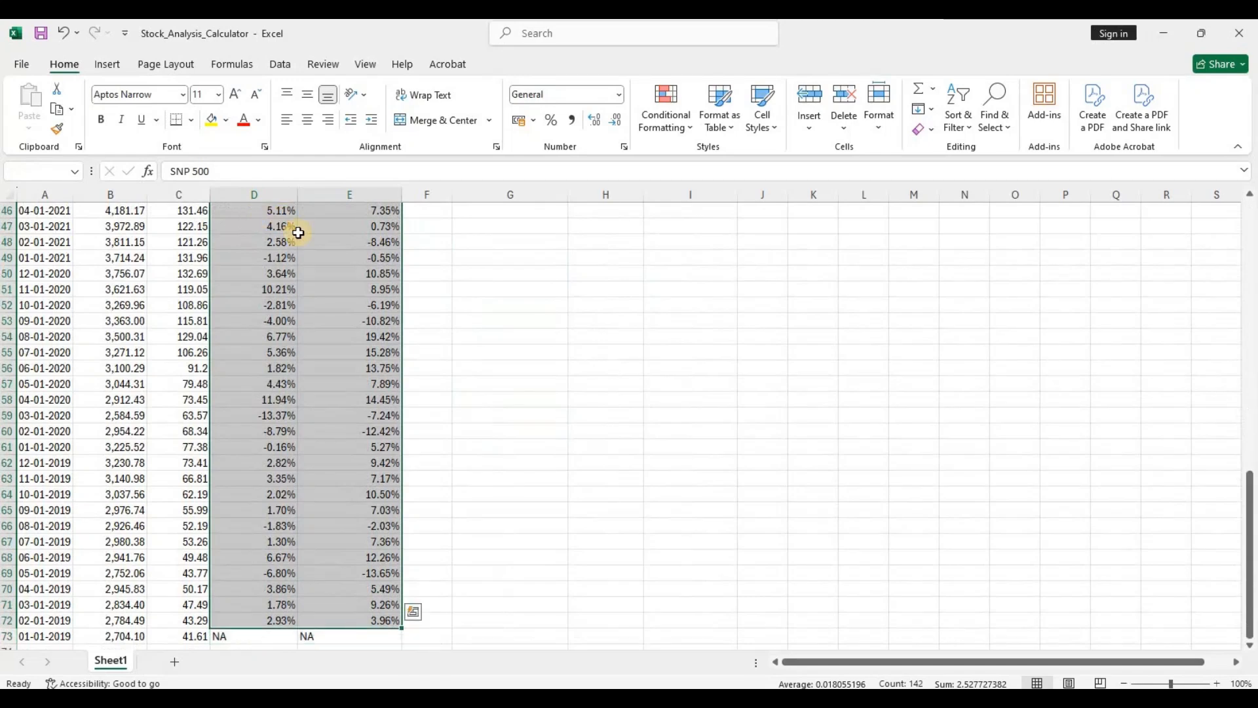
scroll(299, 233, up, 15)
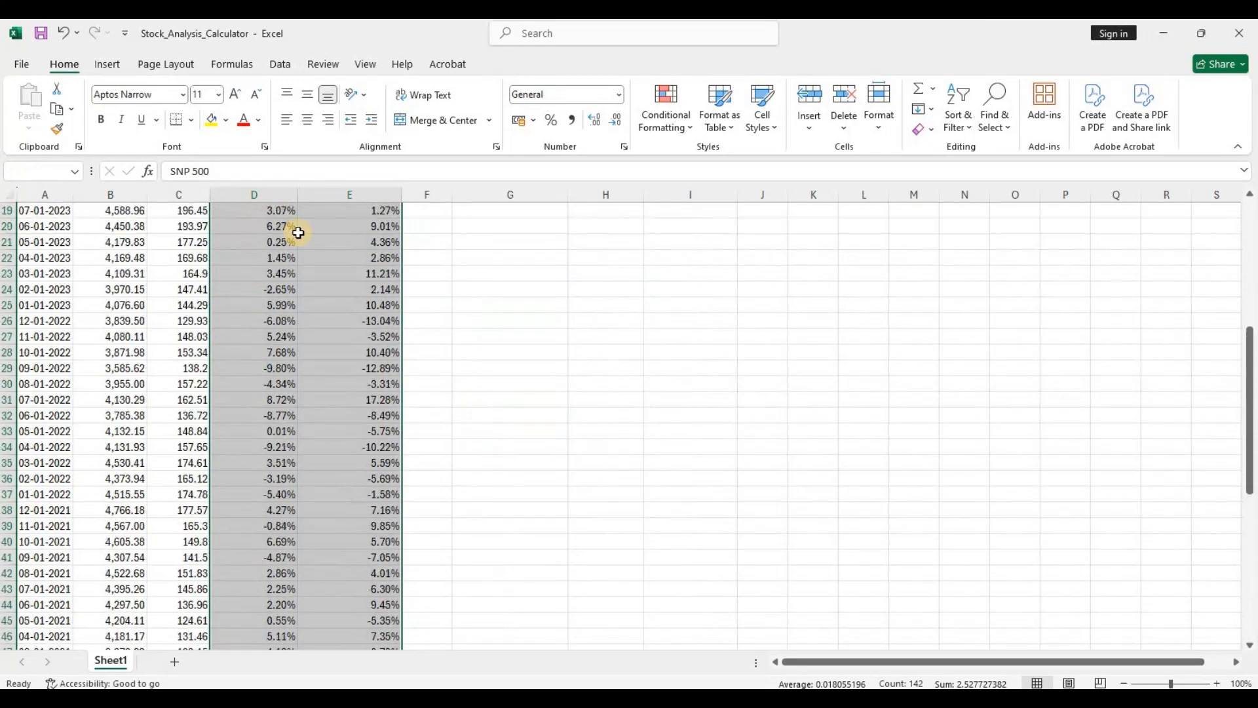
click(116, 67)
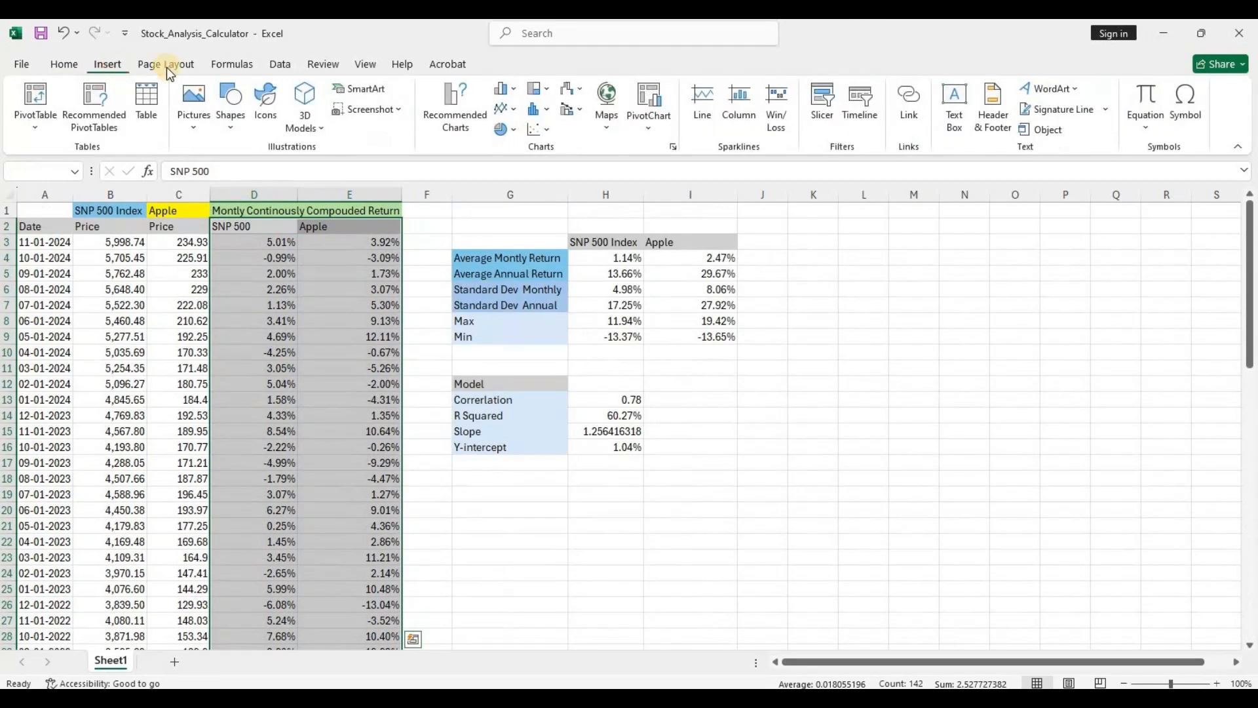
click(544, 128)
click(546, 177)
drag(721, 343, 745, 494)
scroll(726, 567, down, 2)
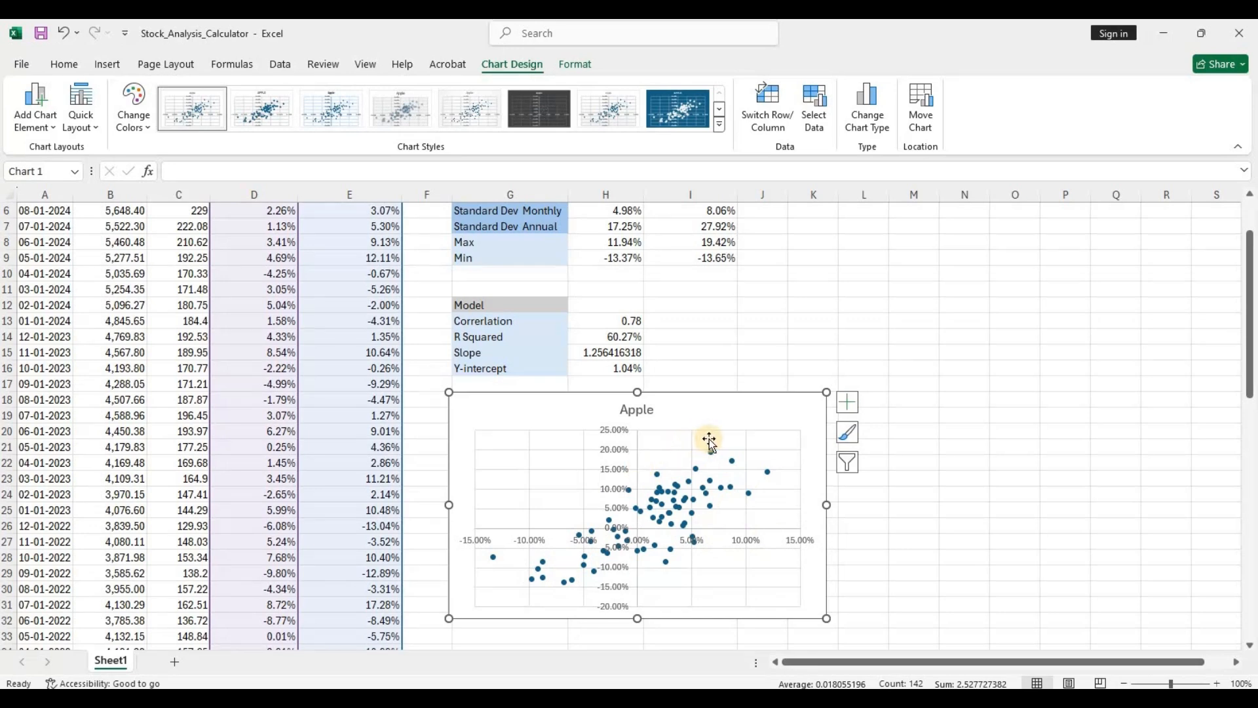
- Add a linear trendline to the scatter chart with its equation and R-squared value displayed on the chart
click(846, 403)
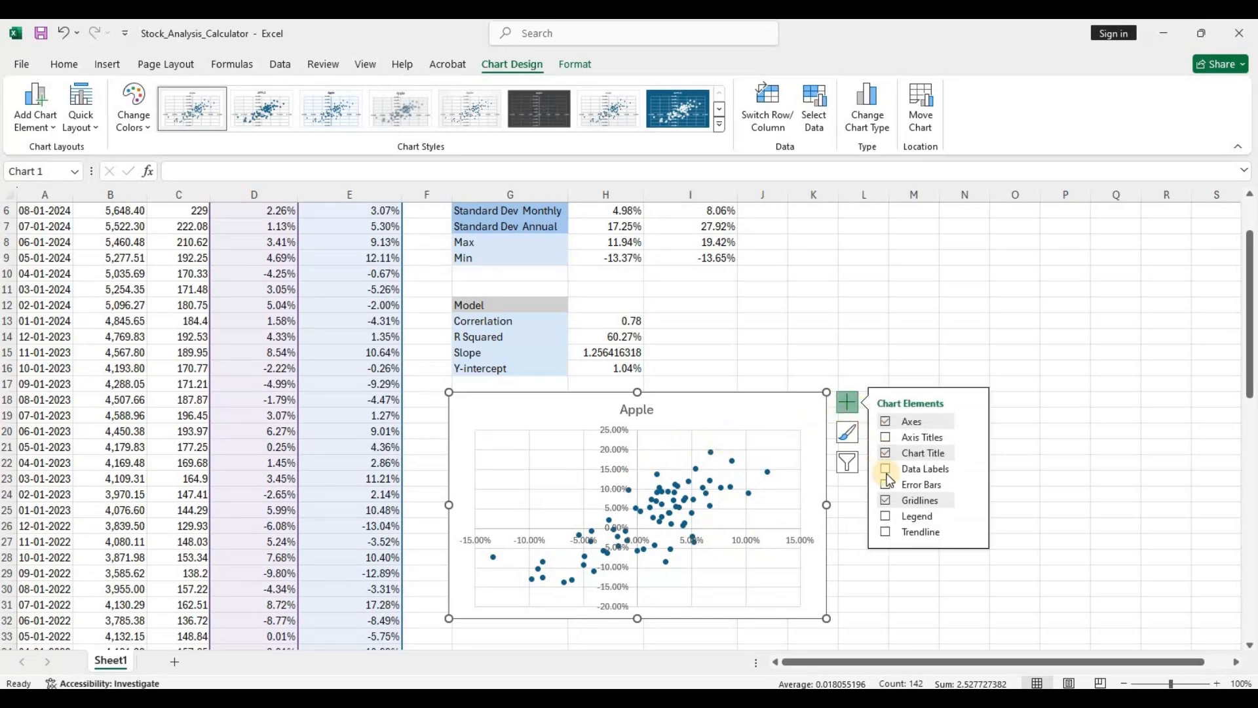
click(886, 532)
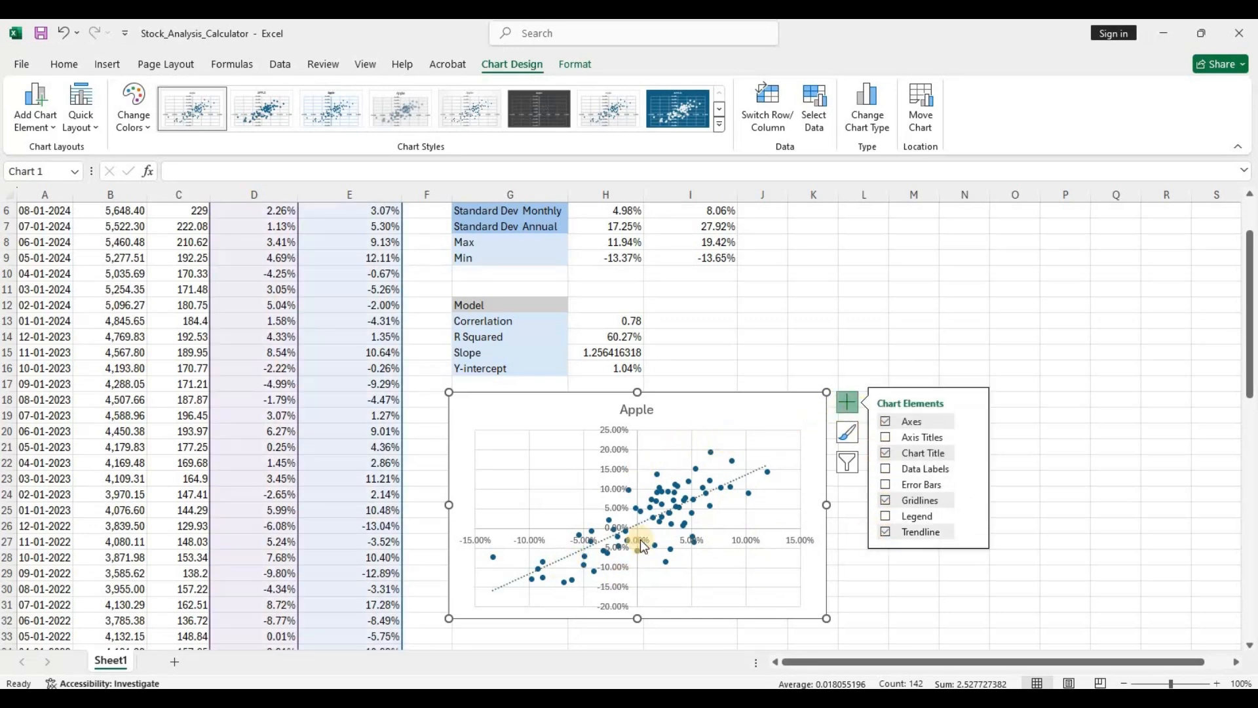
click(971, 532)
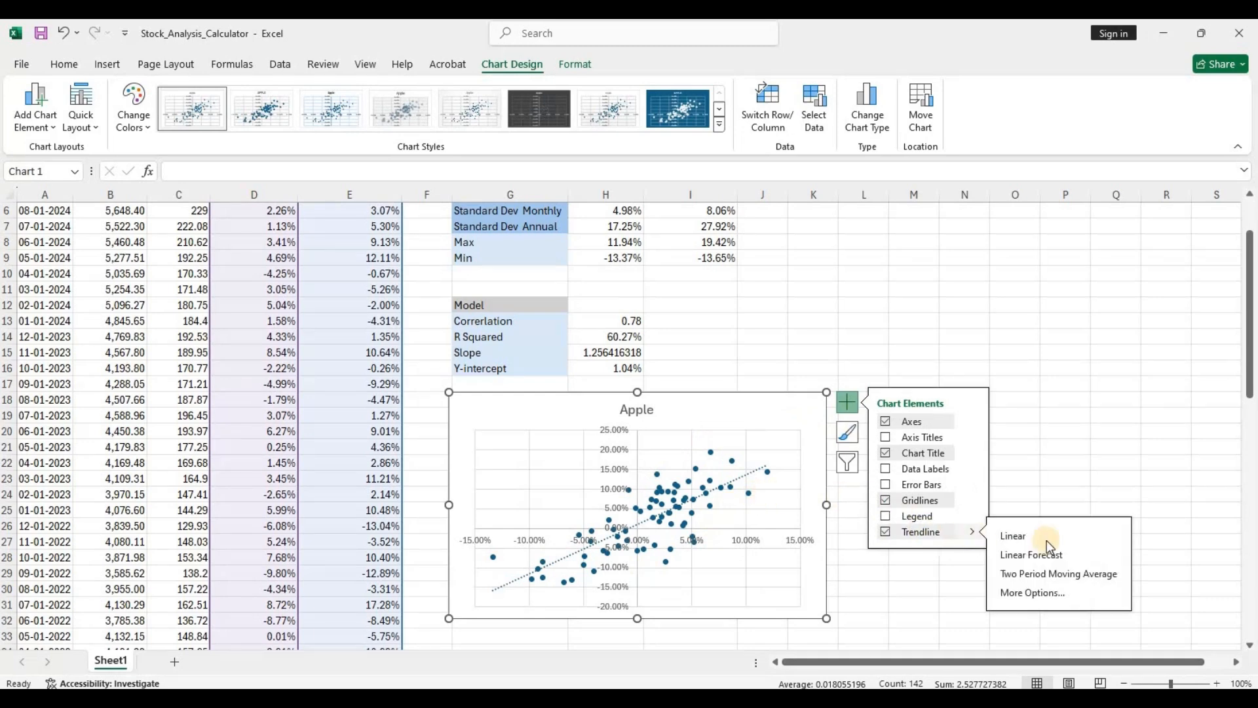
click(1095, 591)
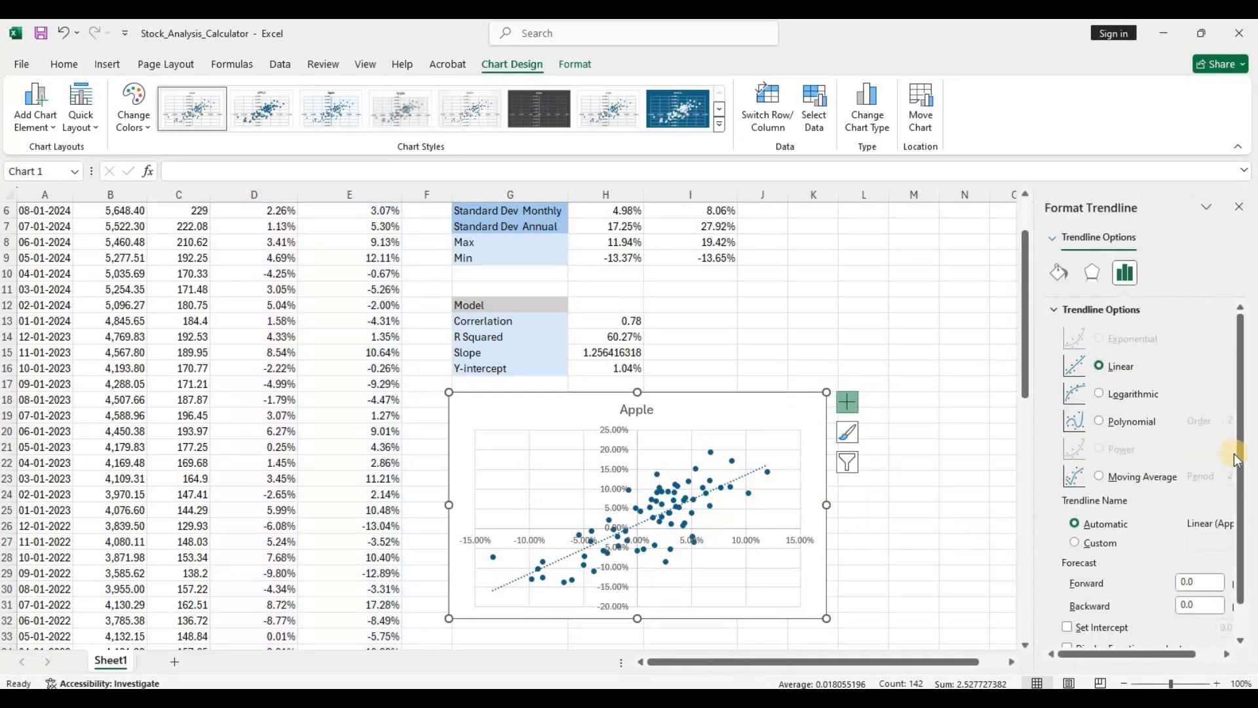
scroll(1166, 622, down, 2)
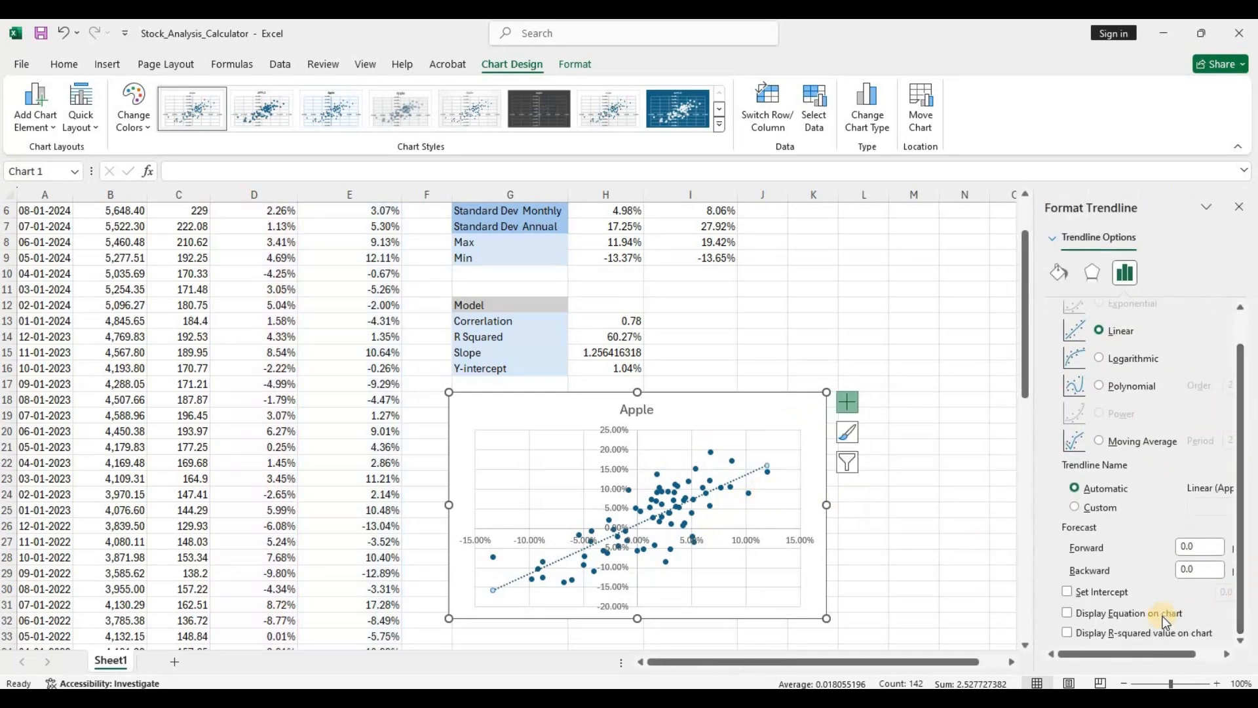
click(1067, 613)
click(1067, 632)
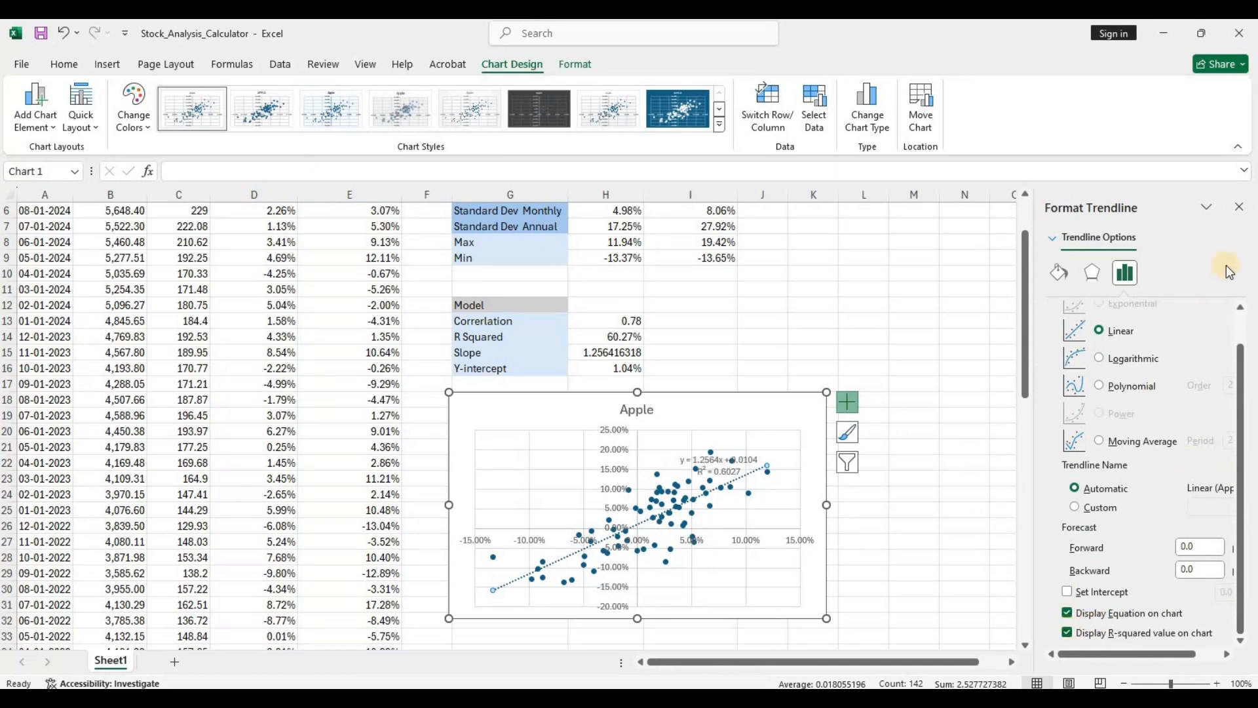
click(1243, 209)
- Move the trendline equation and R-squared label above the data points, beside the chart title
click(715, 460)
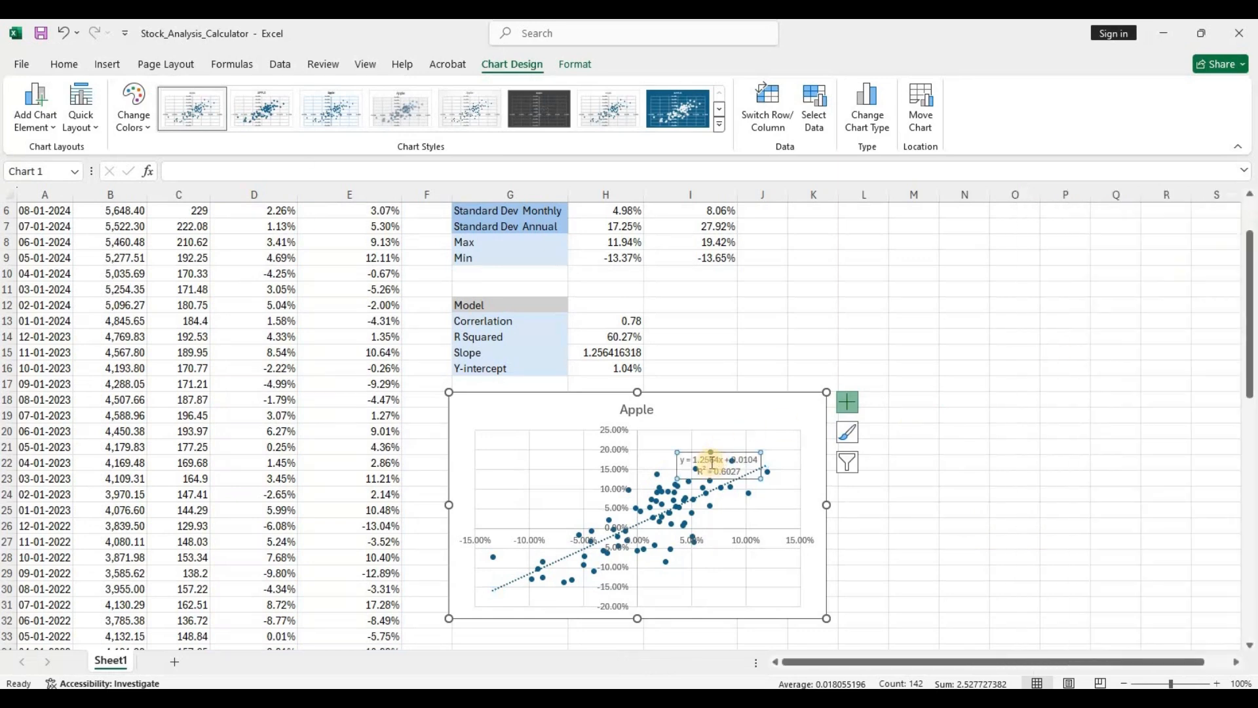
drag(693, 454, 696, 409)
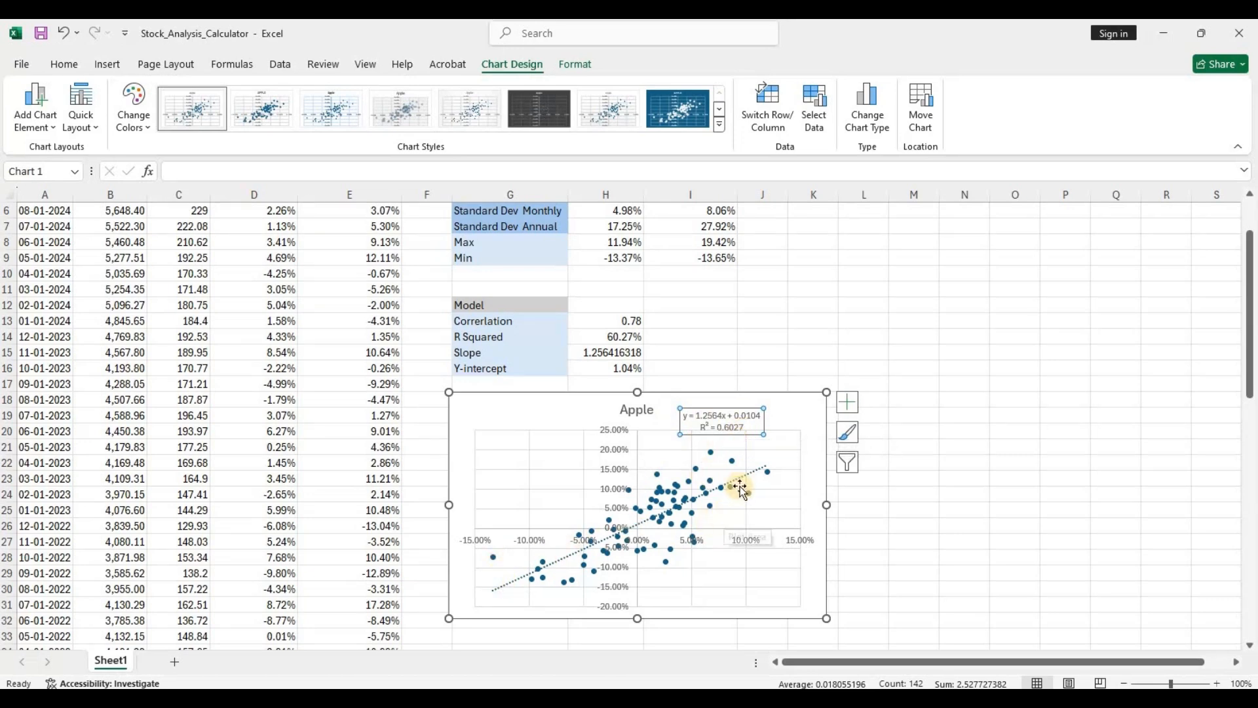
mouse_move(684, 479)
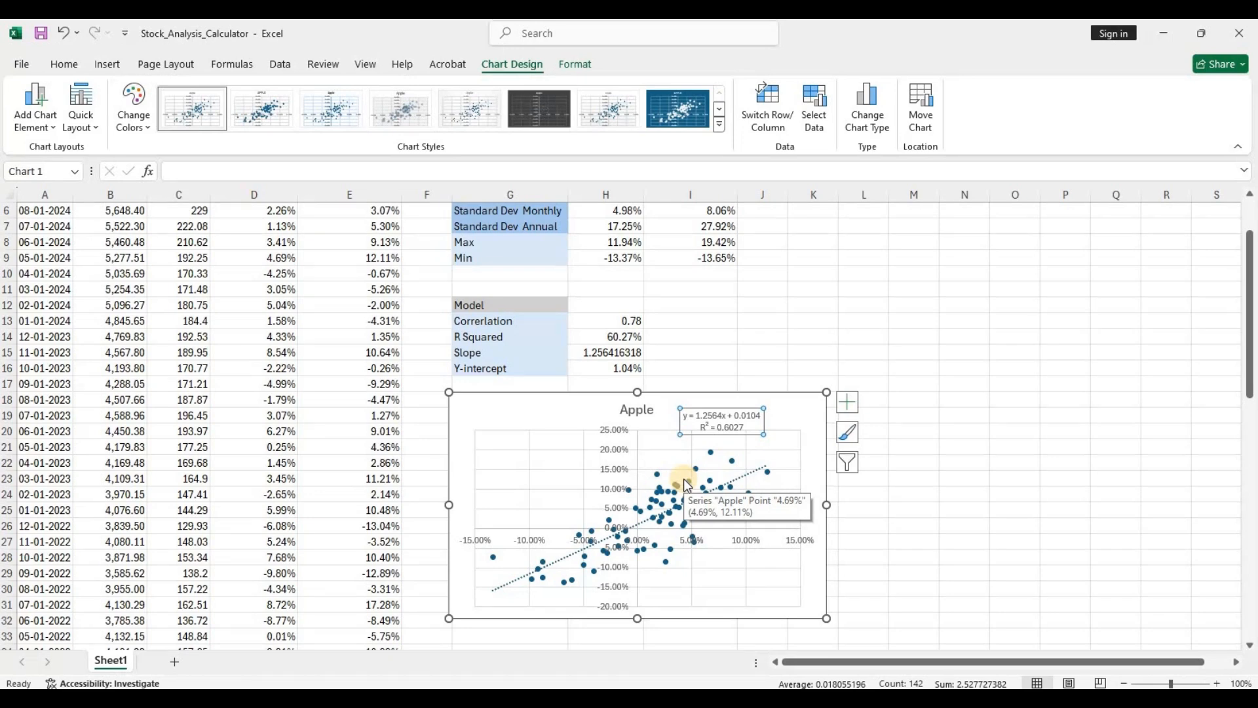
scroll(686, 485, up, 2)
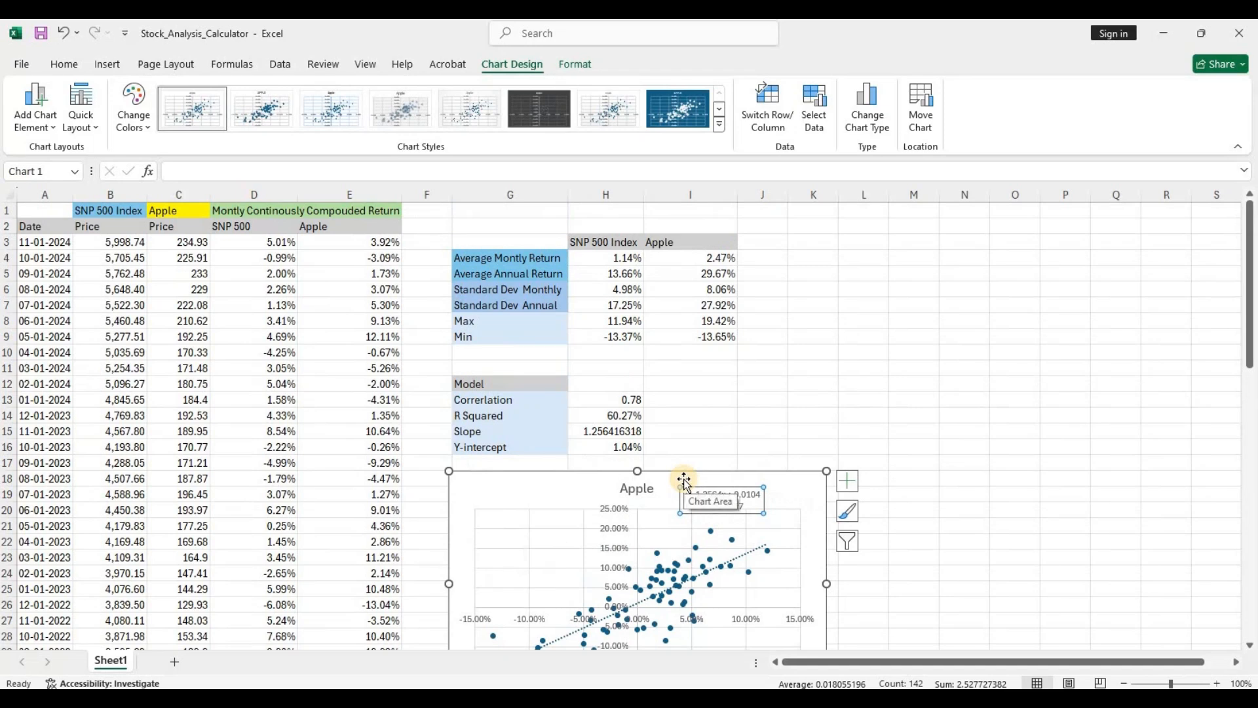